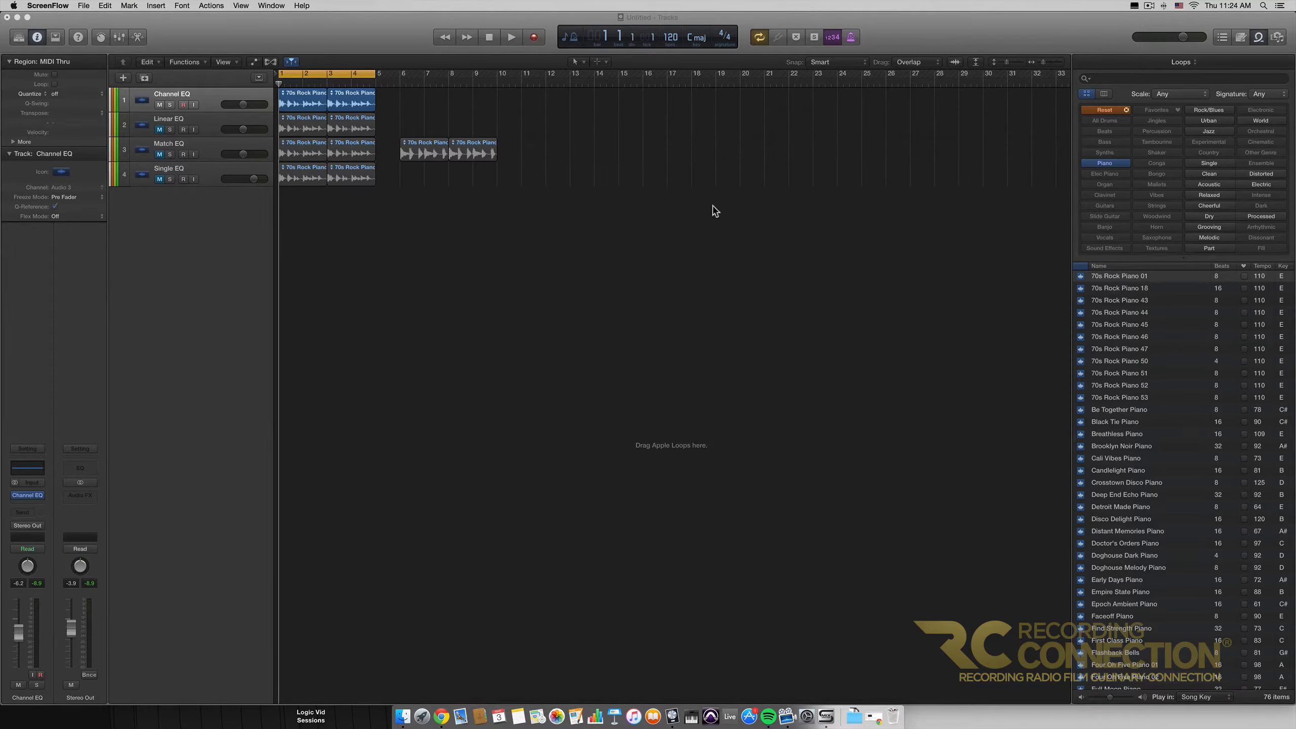
pyautogui.click(509, 151)
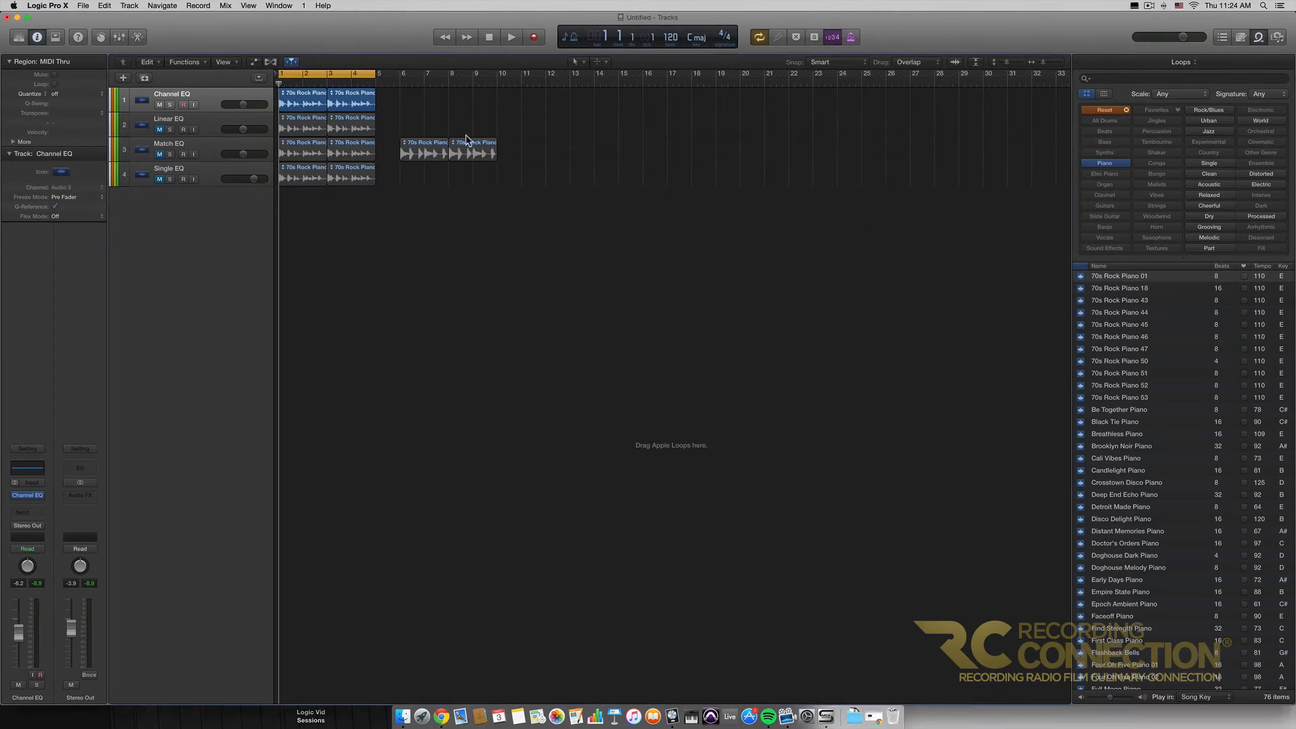
pyautogui.click(483, 158)
pyautogui.moveTo(490, 158); pyautogui.dragTo(490, 159)
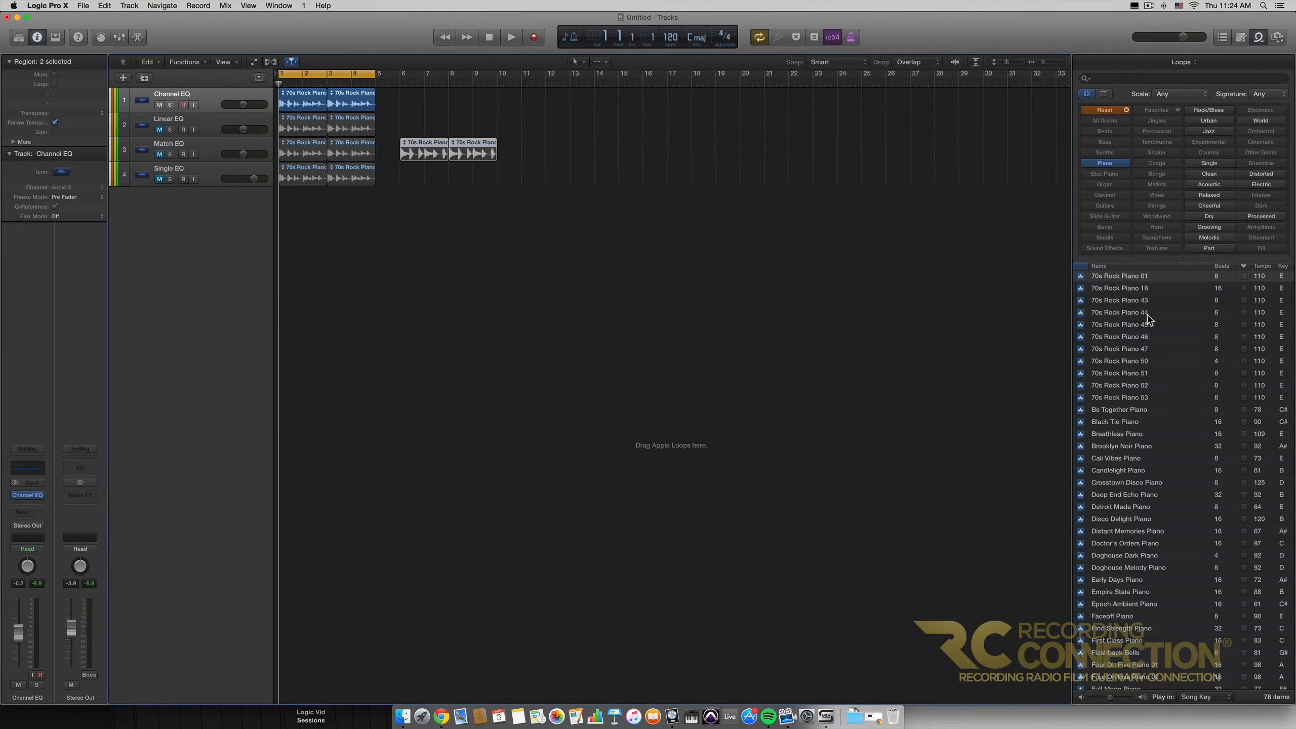
pyautogui.click(471, 258)
pyautogui.click(491, 38)
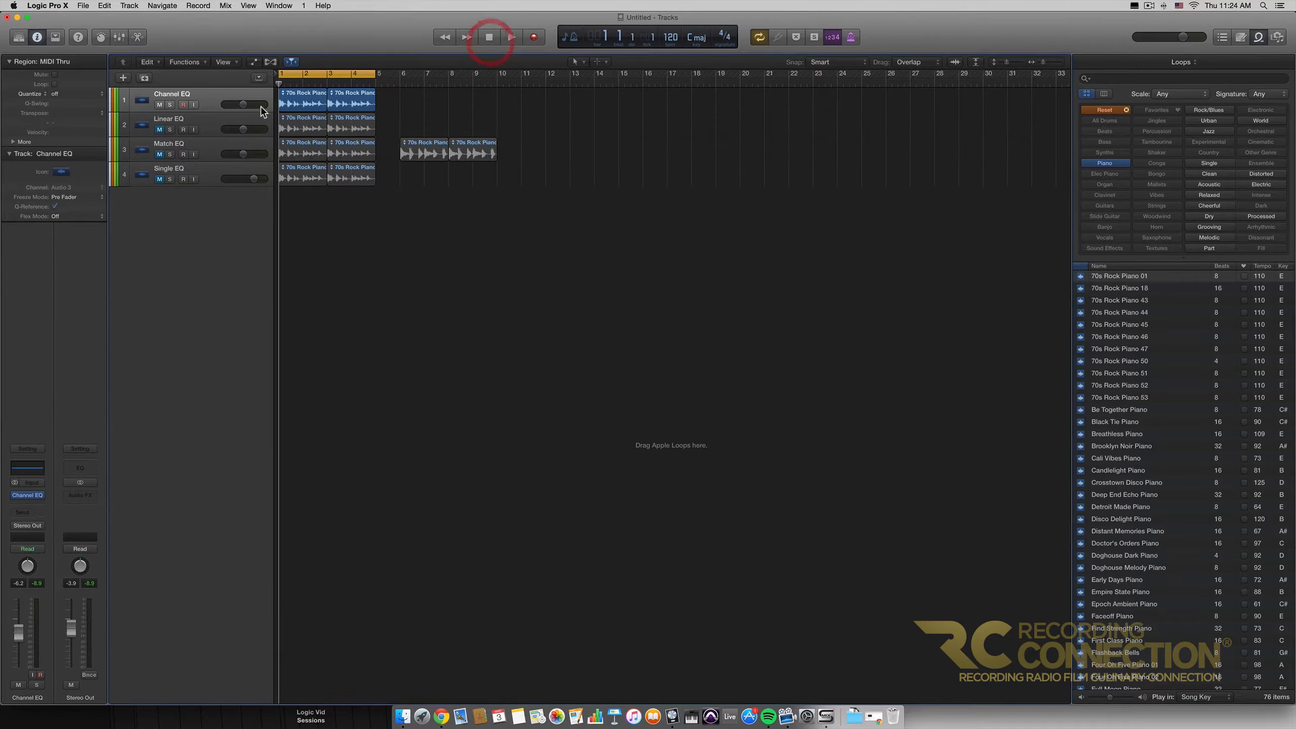
# - Select the Channel EQ track, open its Channel EQ plug-in window and look over the available EQ plug-in types
pyautogui.click(209, 92)
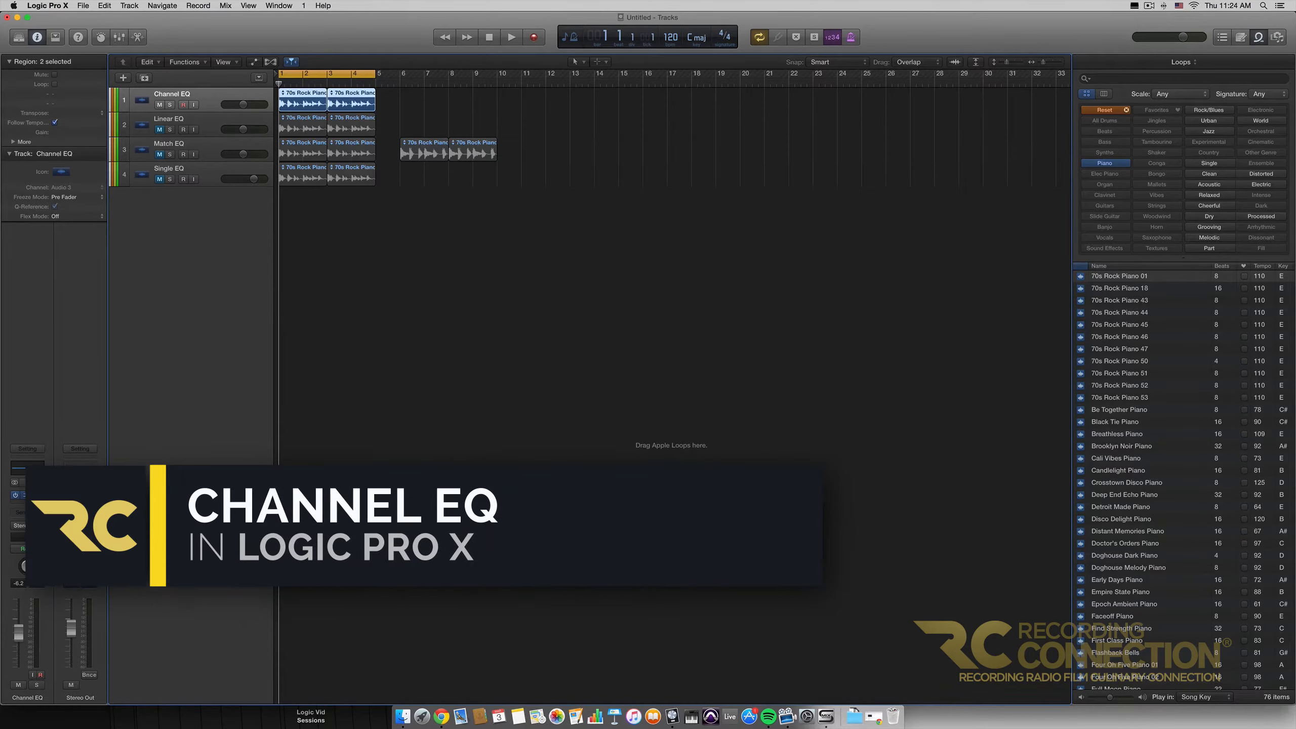
pyautogui.click(20, 494)
pyautogui.moveTo(617, 224); pyautogui.dragTo(644, 217)
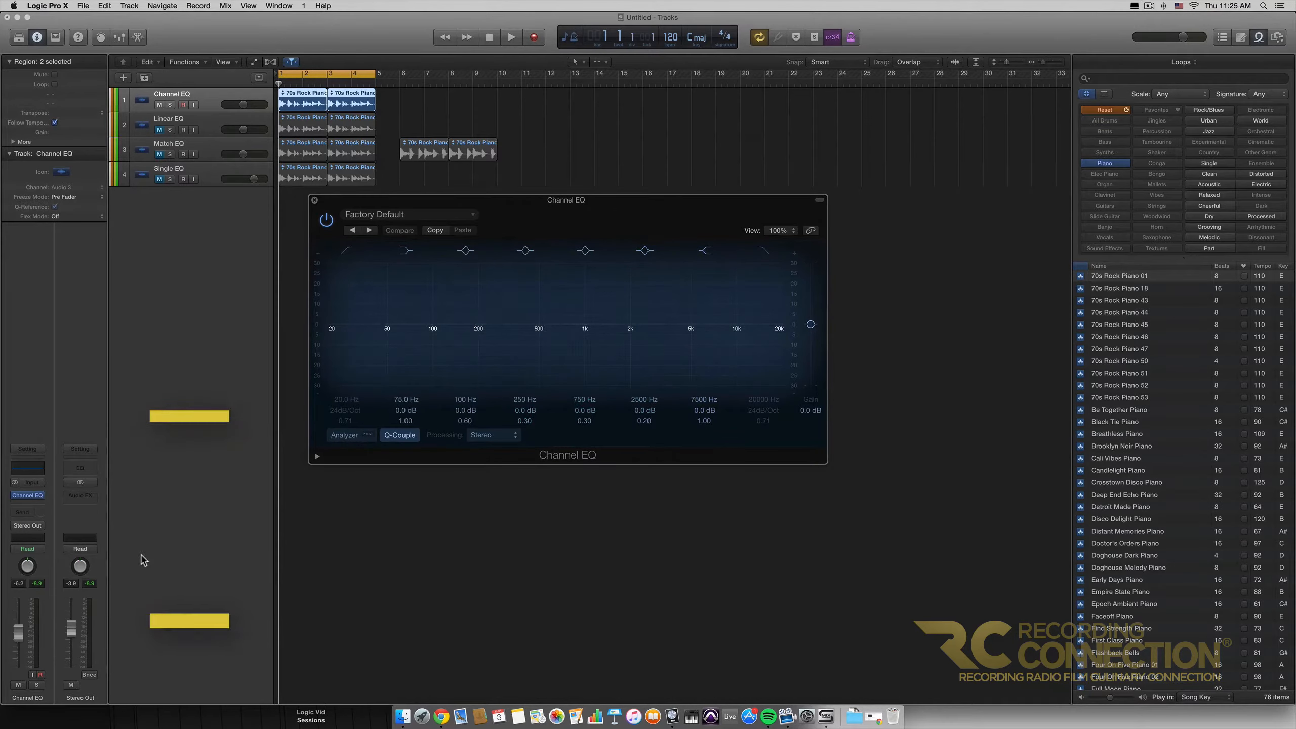
pyautogui.click(41, 495)
pyautogui.moveTo(47, 560)
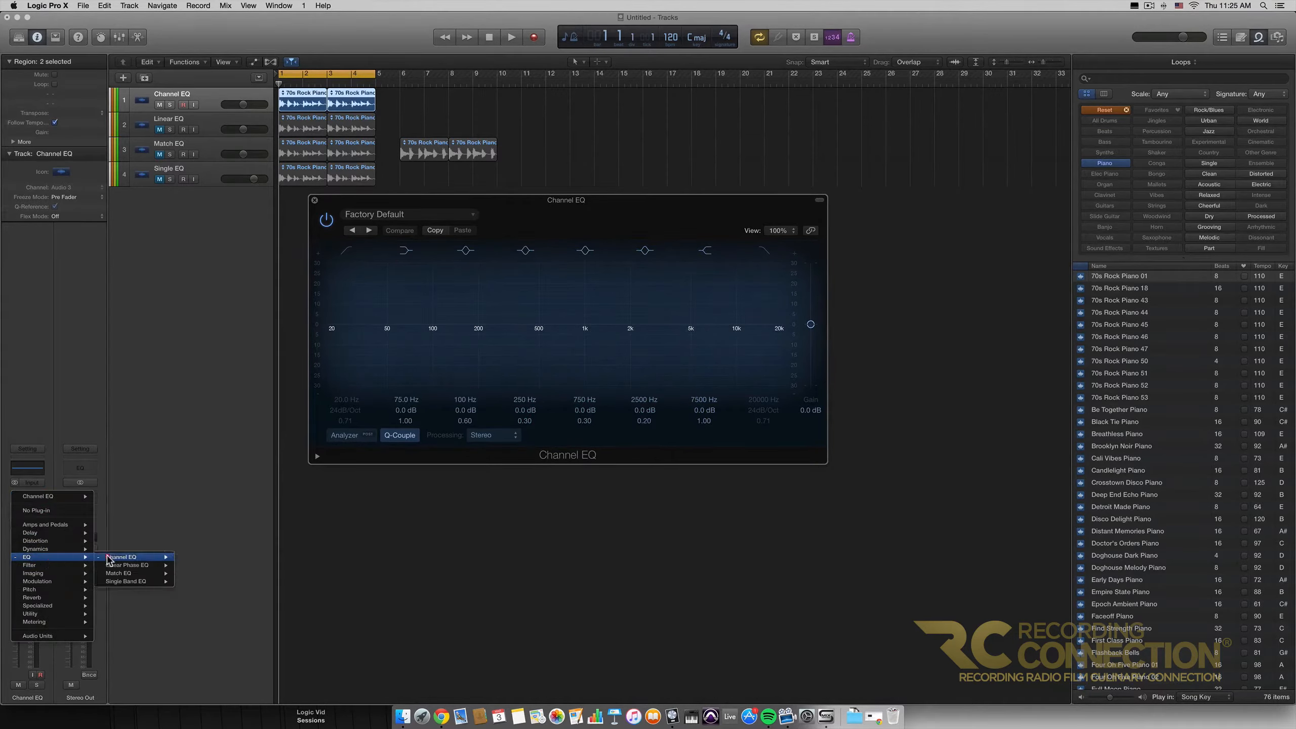
pyautogui.moveTo(117, 558)
pyautogui.click(118, 484)
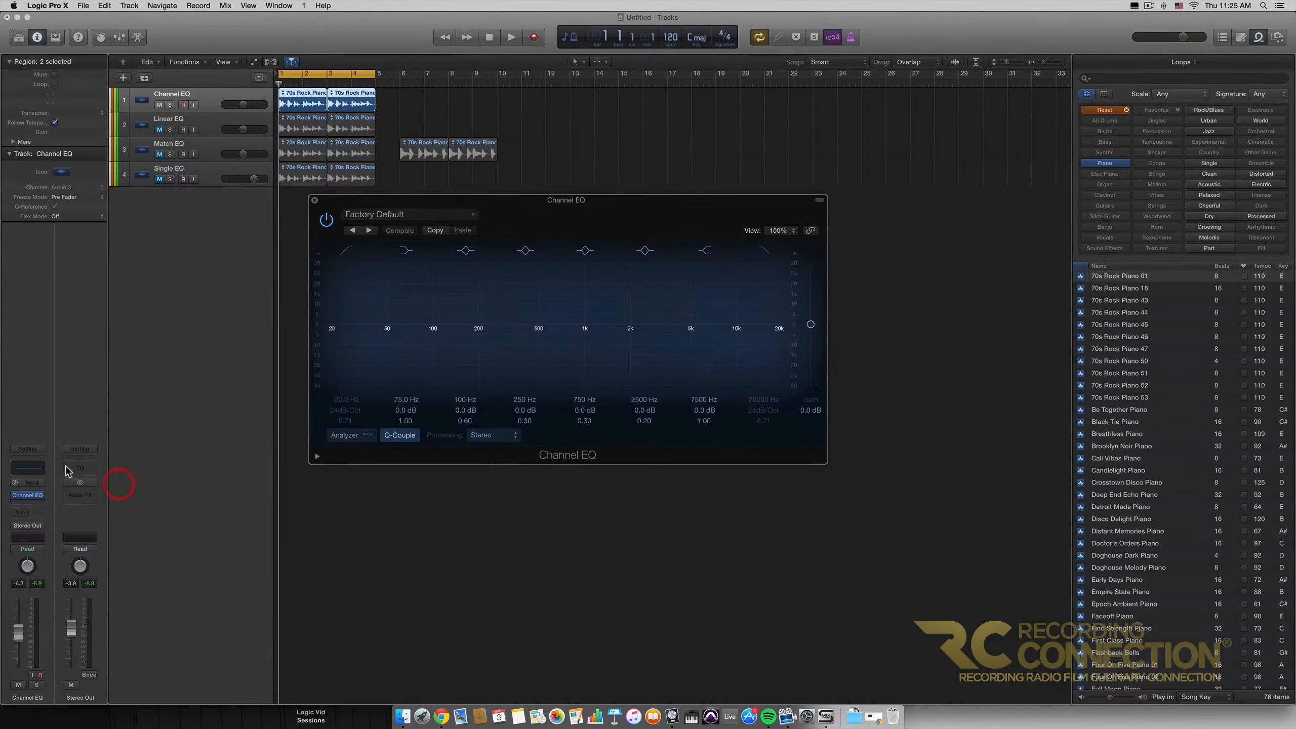
# - Remove the Channel EQ from the track's effect slot, insert a new one, and place its window over the empty arrange area
pyautogui.click(41, 495)
pyautogui.click(42, 513)
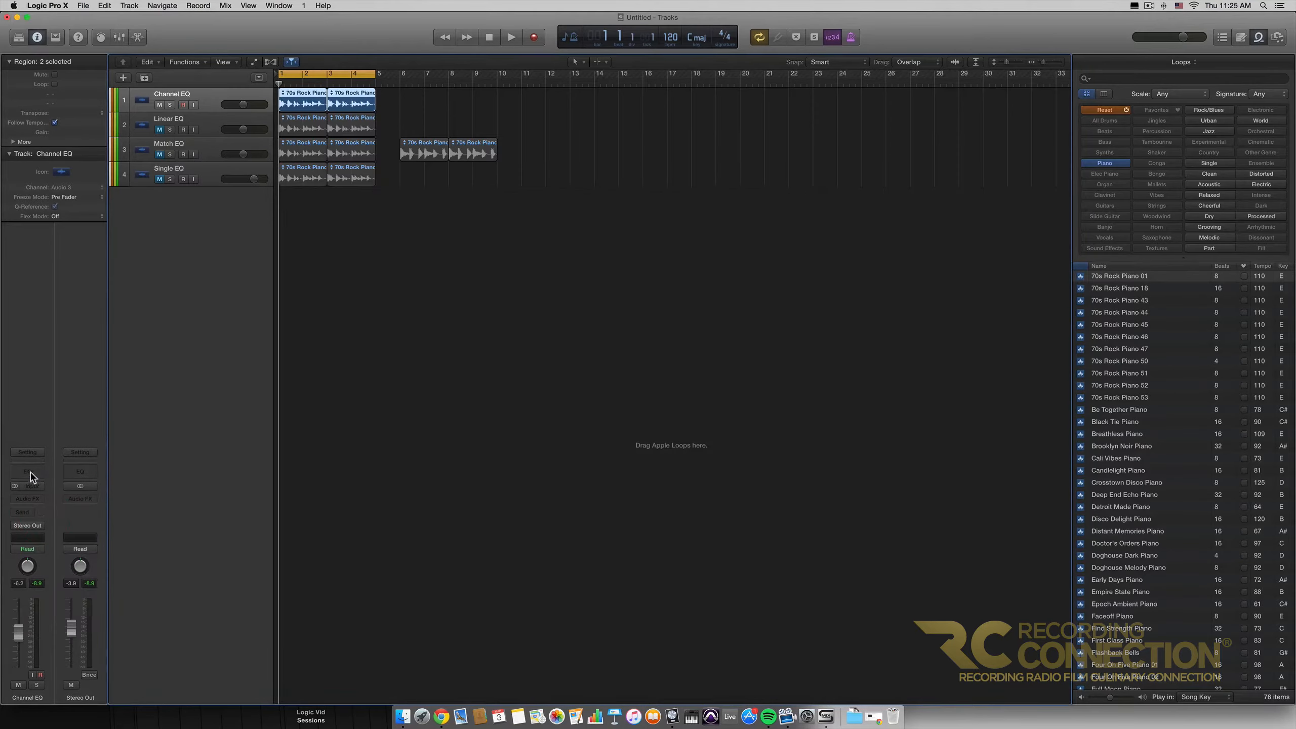
pyautogui.click(36, 474)
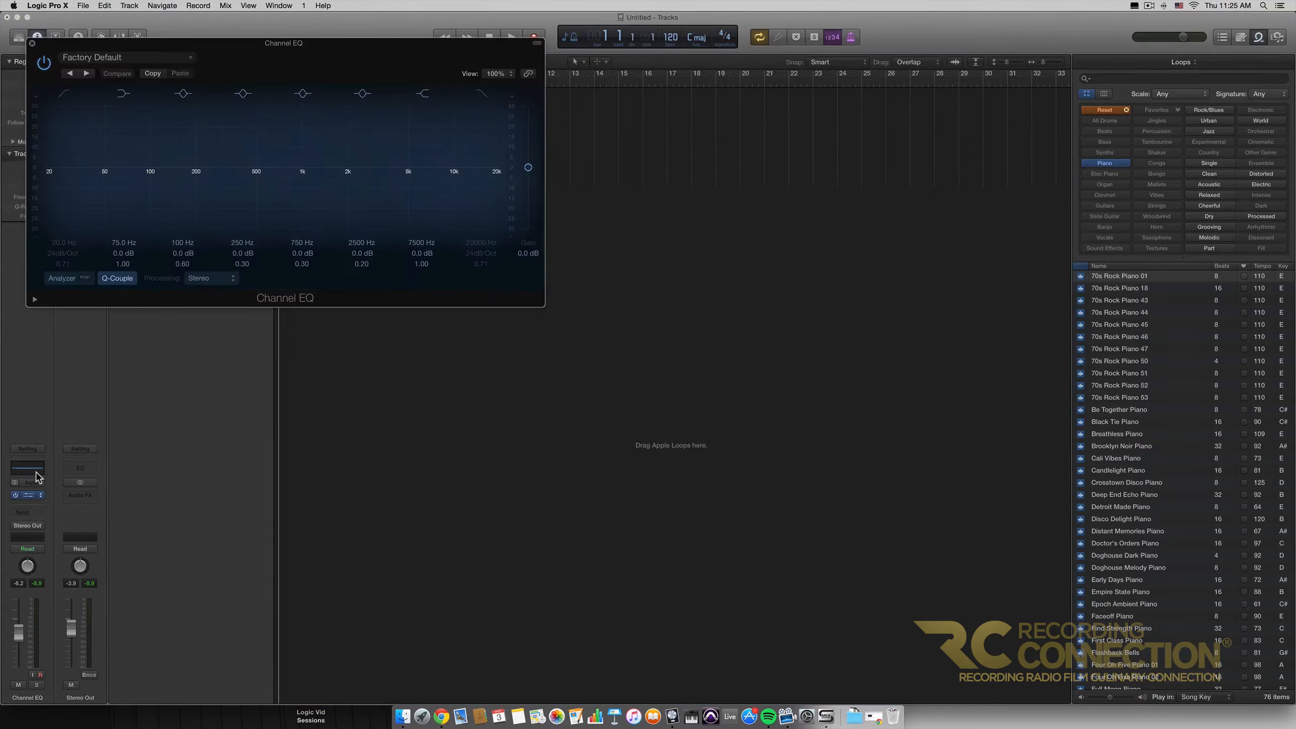
pyautogui.moveTo(323, 62); pyautogui.dragTo(575, 222)
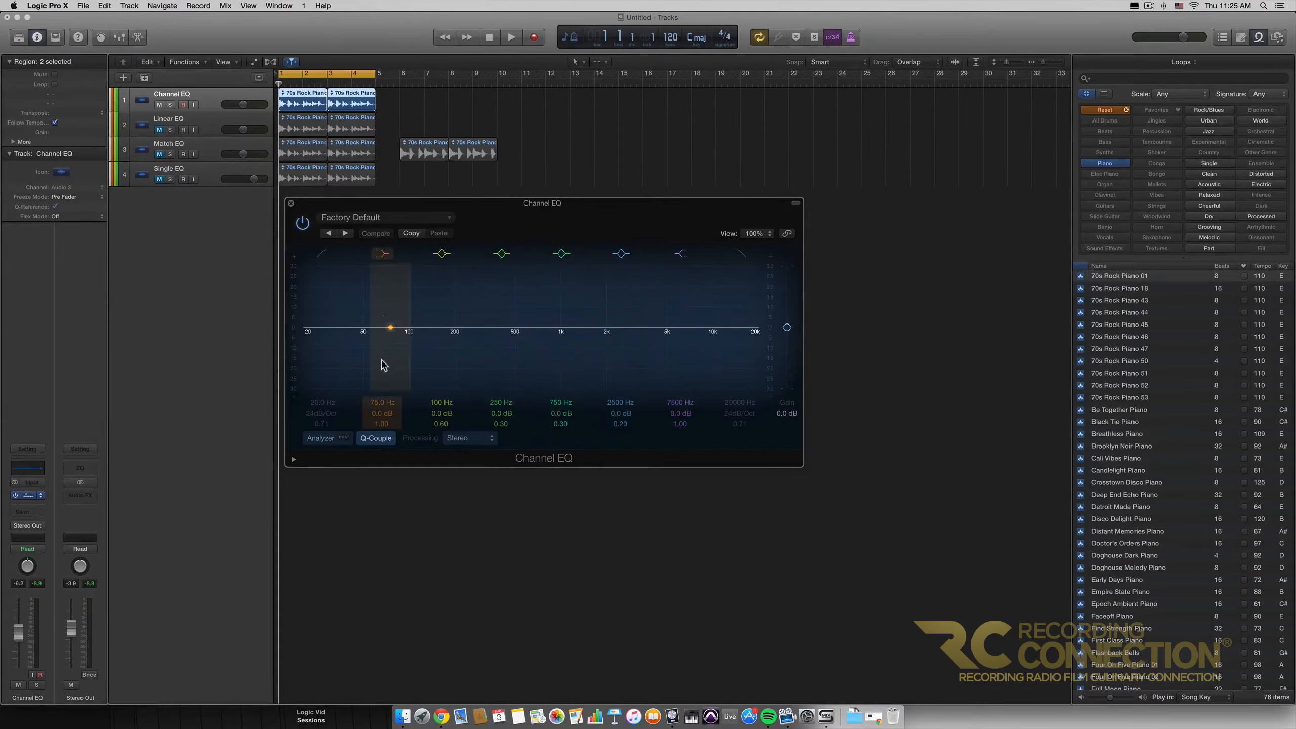
# - Adjust the low-shelf band to about 79 Hz, 0.5 dB gain and a Q of 1.20
pyautogui.moveTo(390, 332)
pyautogui.mouseDown()
pyautogui.moveTo(390, 298)
pyautogui.moveTo(390, 328)
pyautogui.mouseUp()
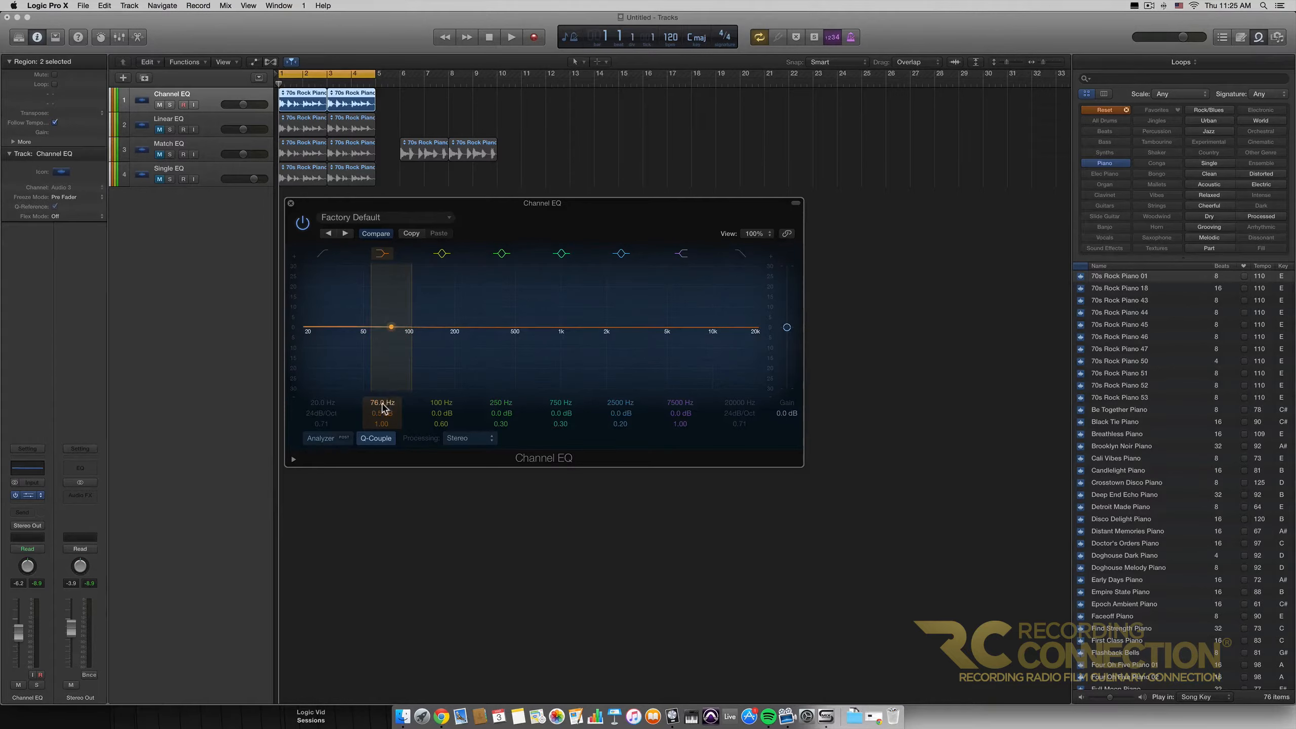
pyautogui.moveTo(382, 407); pyautogui.dragTo(381, 423)
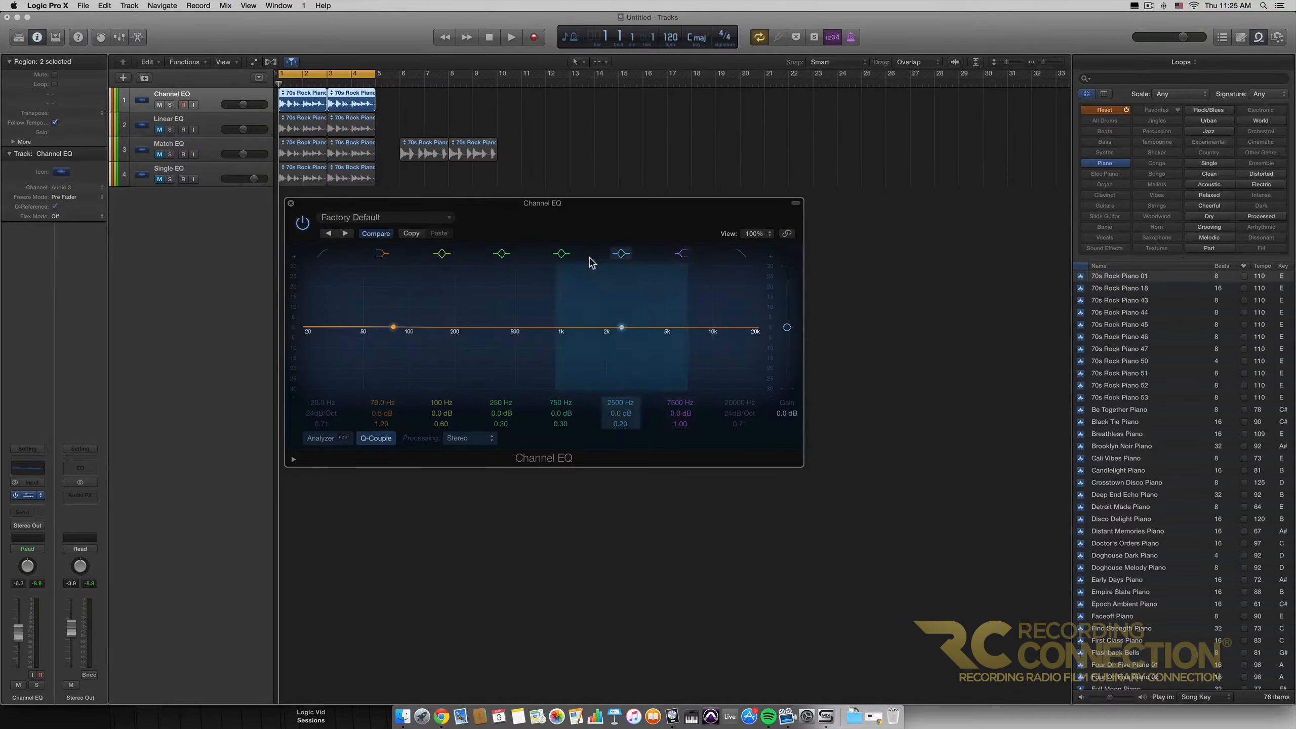
# - Boost the 750 Hz bell band by 12 dB at 810 Hz and try Q values of 0.10 and 100
pyautogui.moveTo(542, 327)
pyautogui.mouseDown()
pyautogui.moveTo(547, 291)
pyautogui.moveTo(552, 317)
pyautogui.mouseUp()
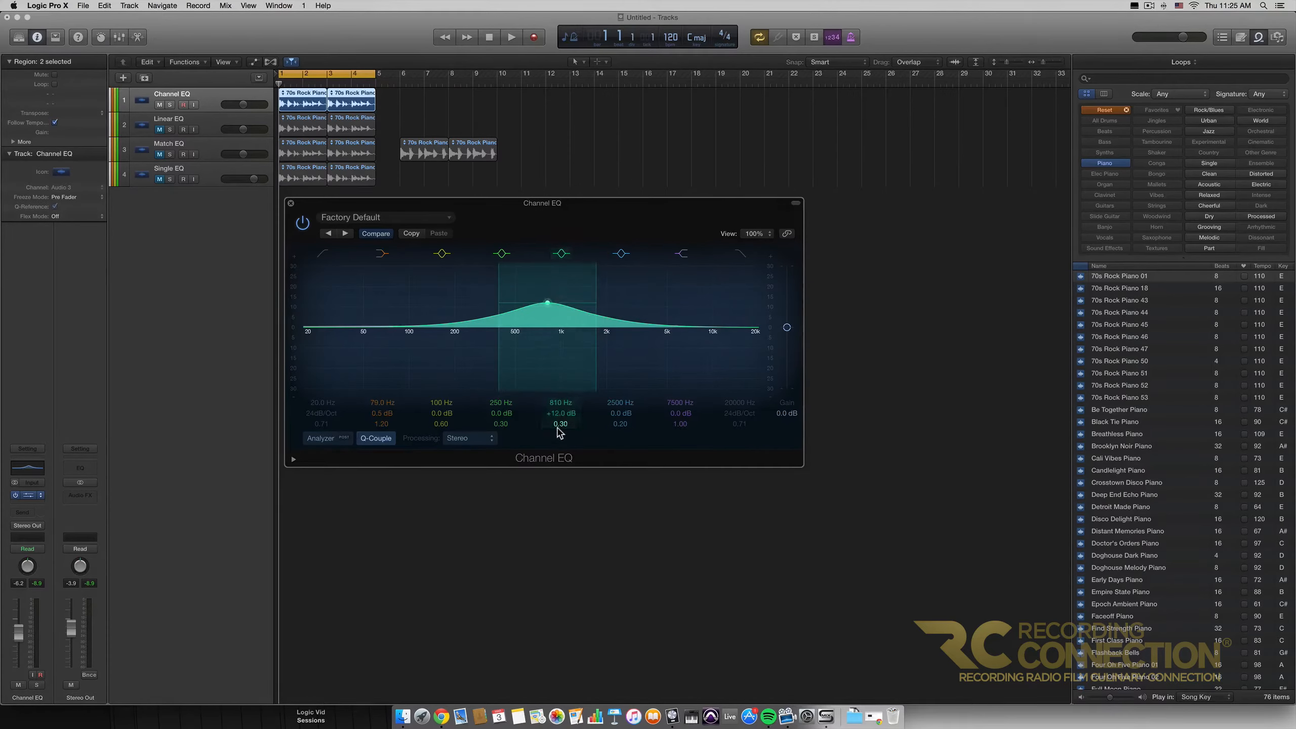
pyautogui.moveTo(561, 429); pyautogui.dragTo(560, 428)
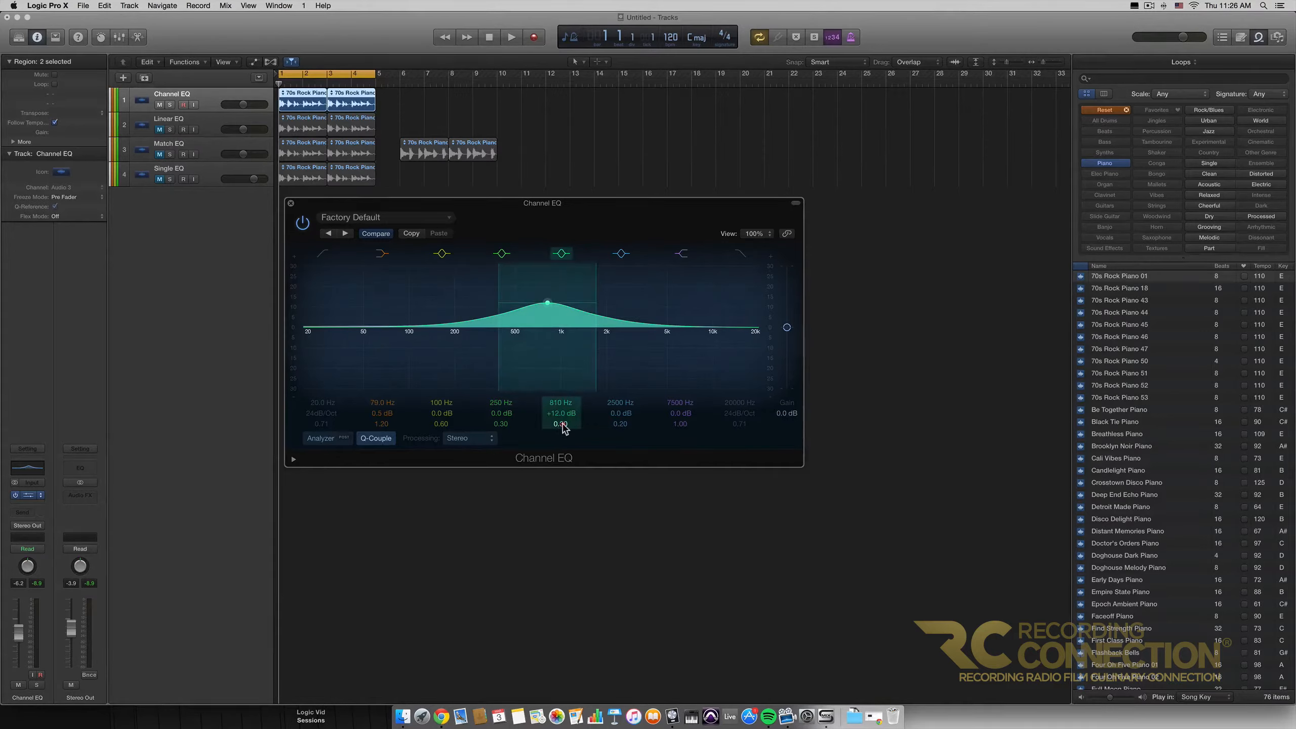
pyautogui.moveTo(562, 427)
pyautogui.mouseDown()
pyautogui.moveTo(563, 358)
pyautogui.moveTo(563, 444)
pyautogui.mouseUp()
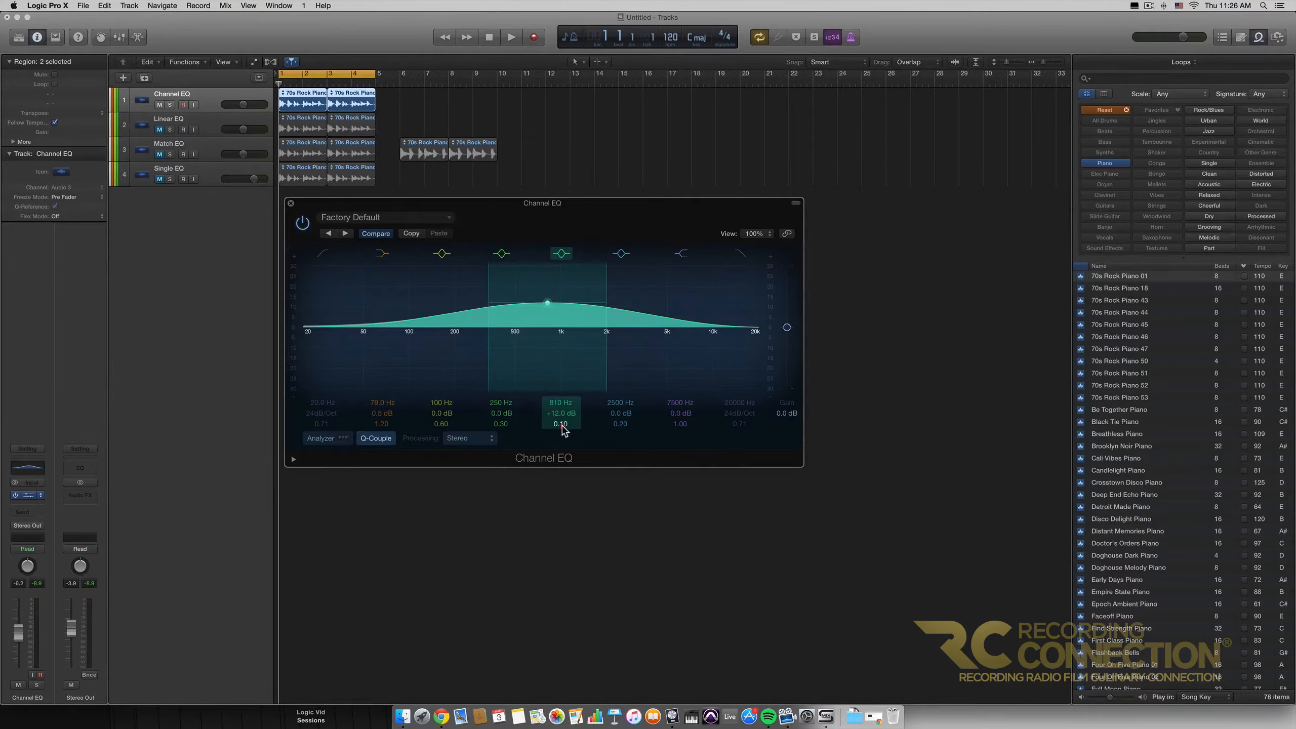
pyautogui.moveTo(562, 430); pyautogui.dragTo(563, 332)
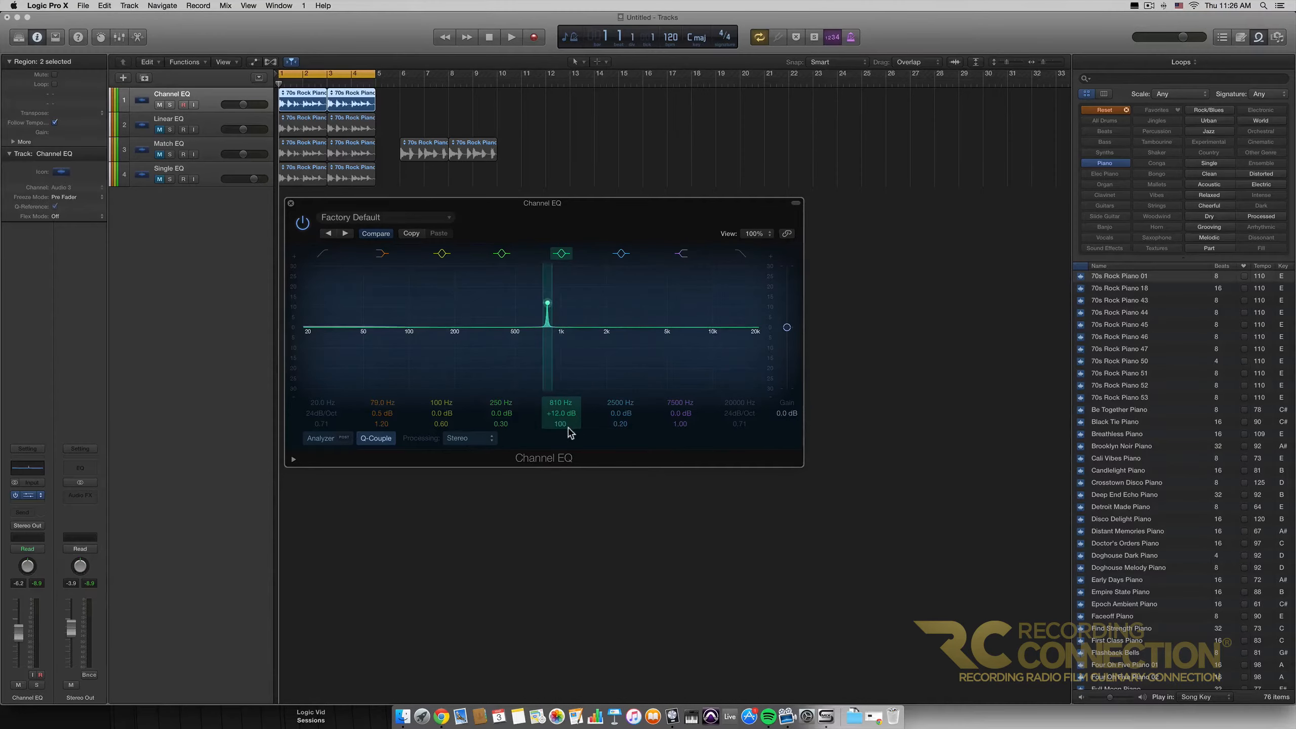
# - Try a 19.5 dB boost on the 810 Hz band and return its gain to 0.0 dB
pyautogui.moveTo(561, 412); pyautogui.dragTo(561, 466)
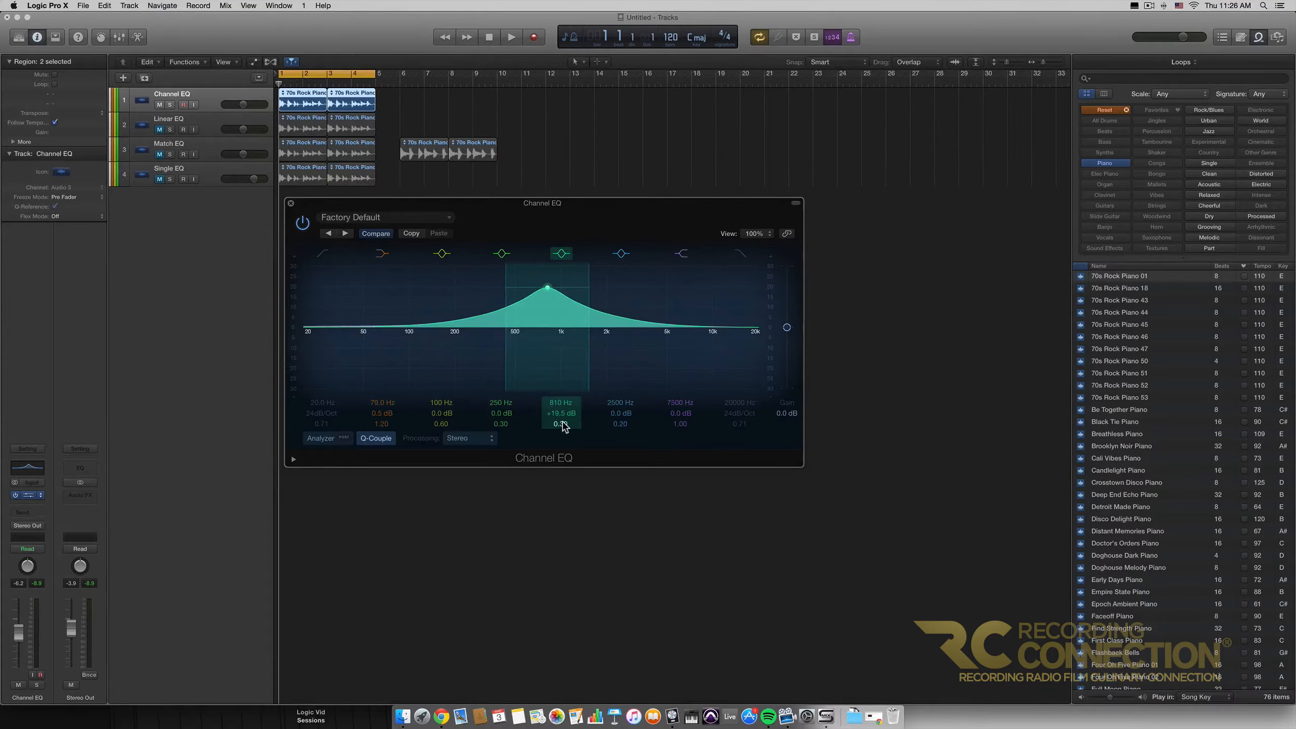
pyautogui.moveTo(563, 414); pyautogui.dragTo(562, 451)
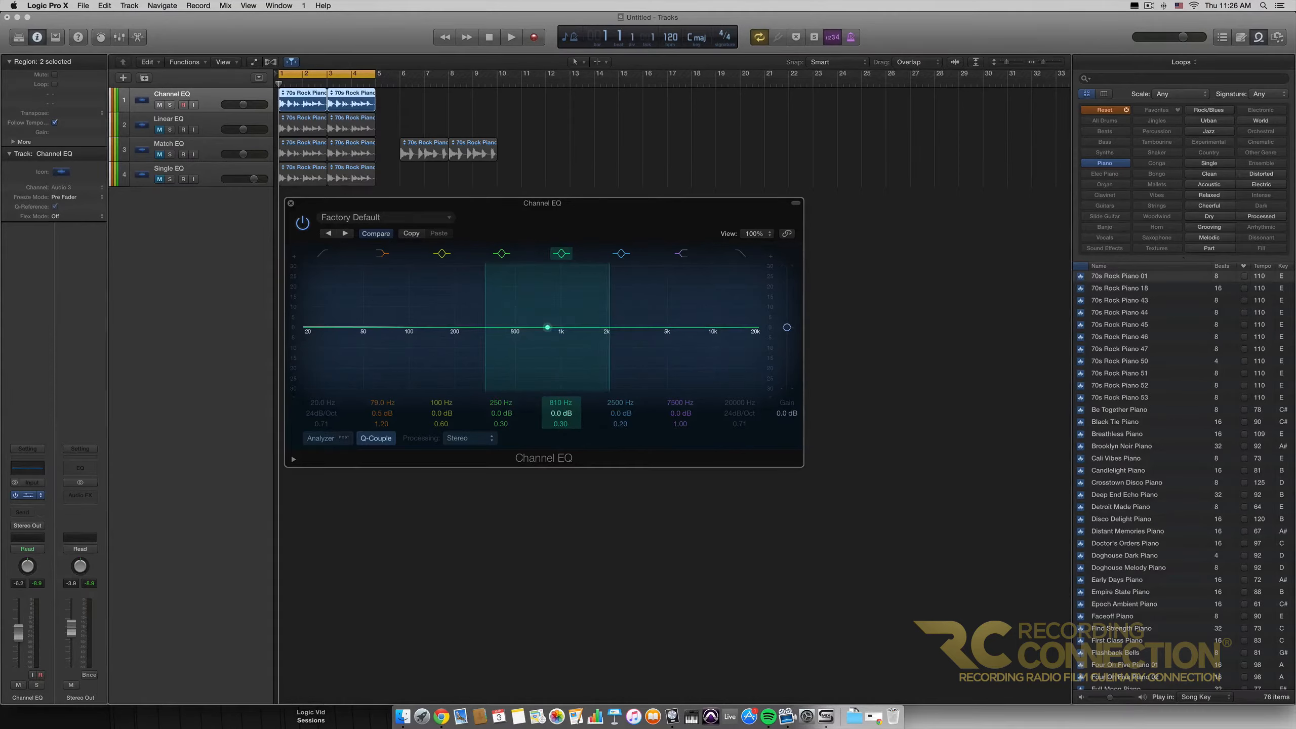
# - Toggle the low-shelf and low-cut bands to demonstrate them, and turn on the EQ's frequency analyzer
pyautogui.click(381, 255)
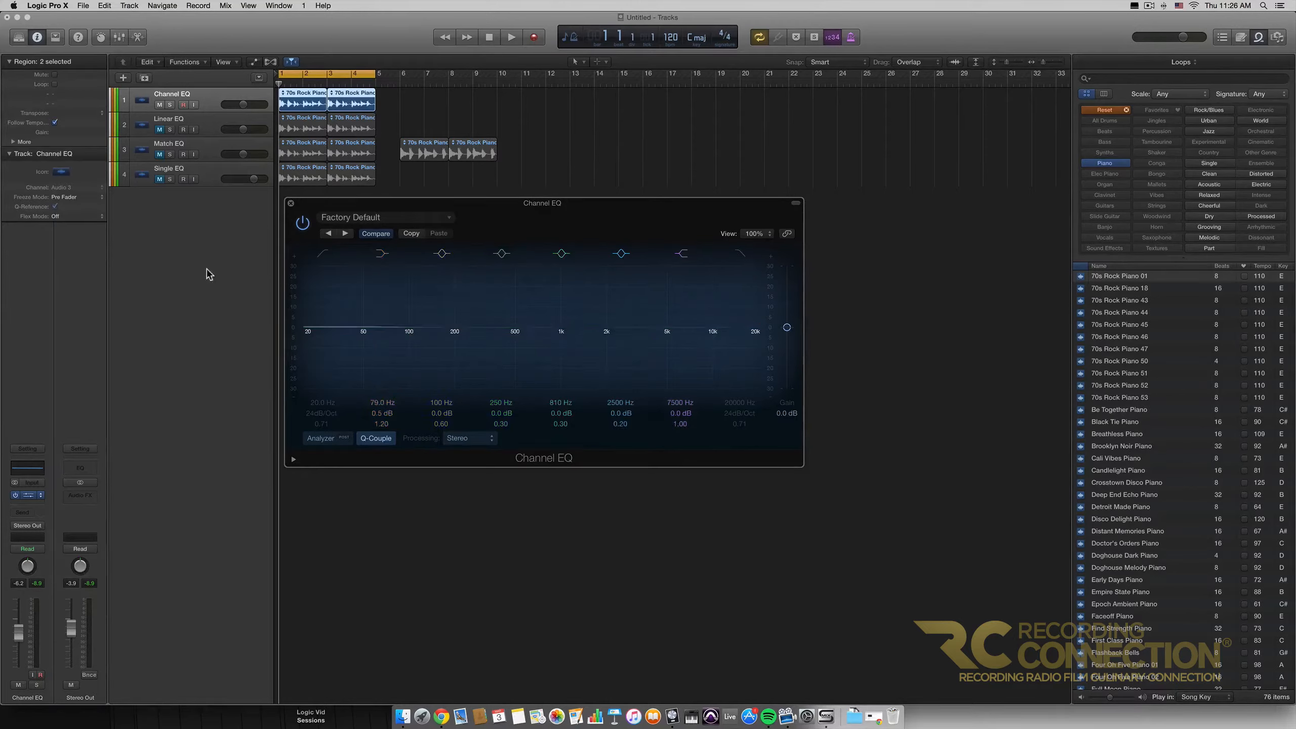
pyautogui.click(324, 255)
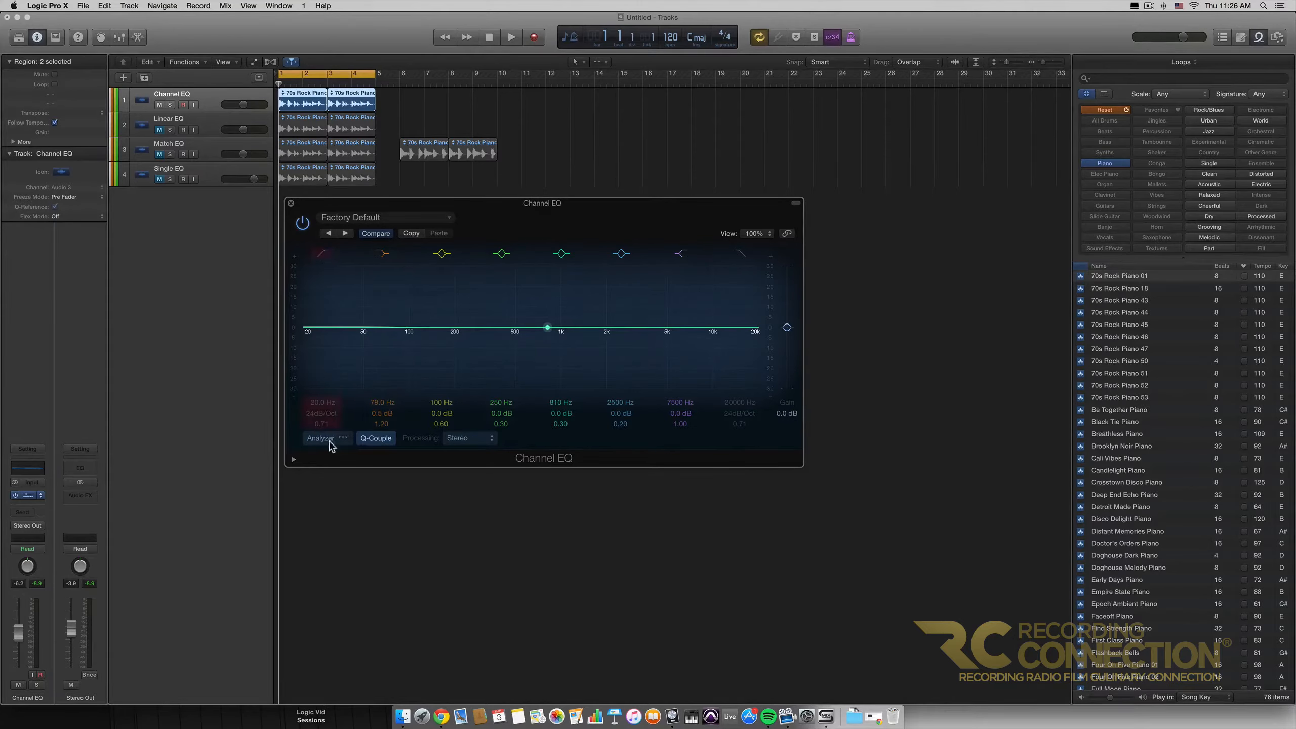
pyautogui.click(322, 438)
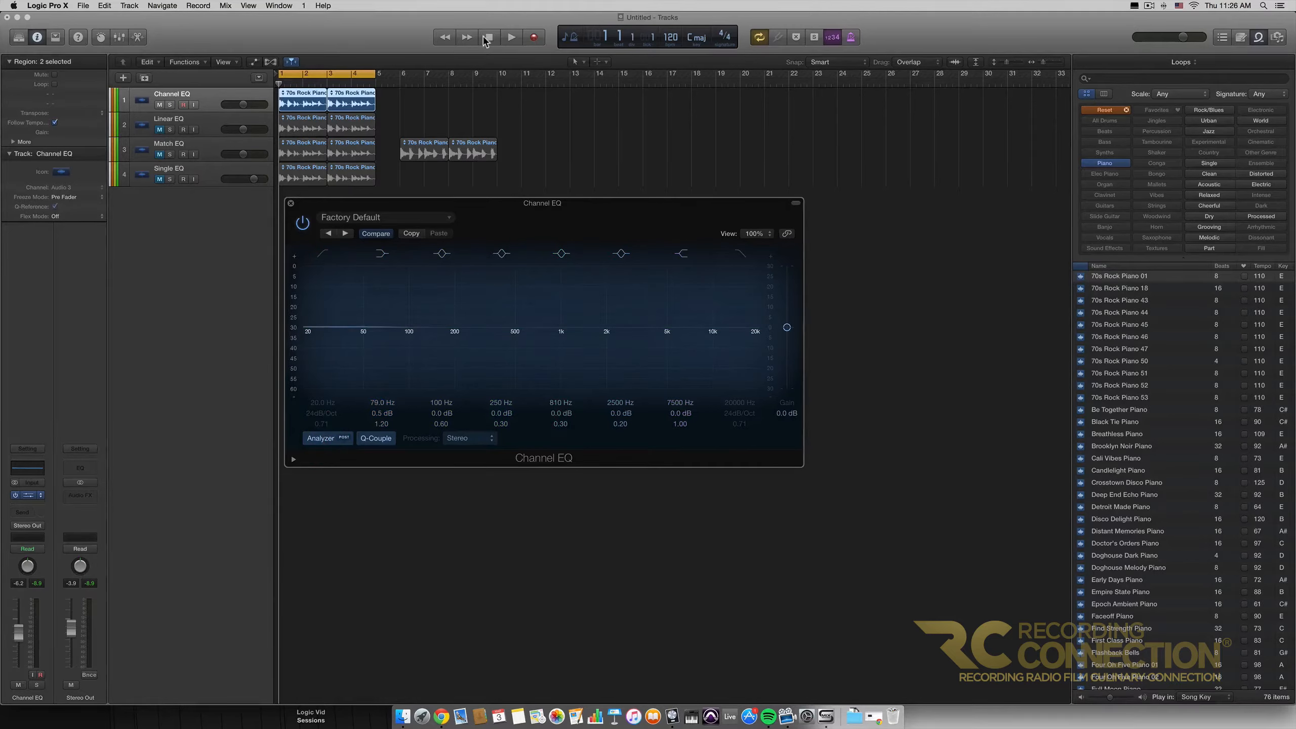
# - Lower the Stereo Out fader to about -5.7 dB and play the piano loop briefly to view its spectrum
pyautogui.click(65, 631)
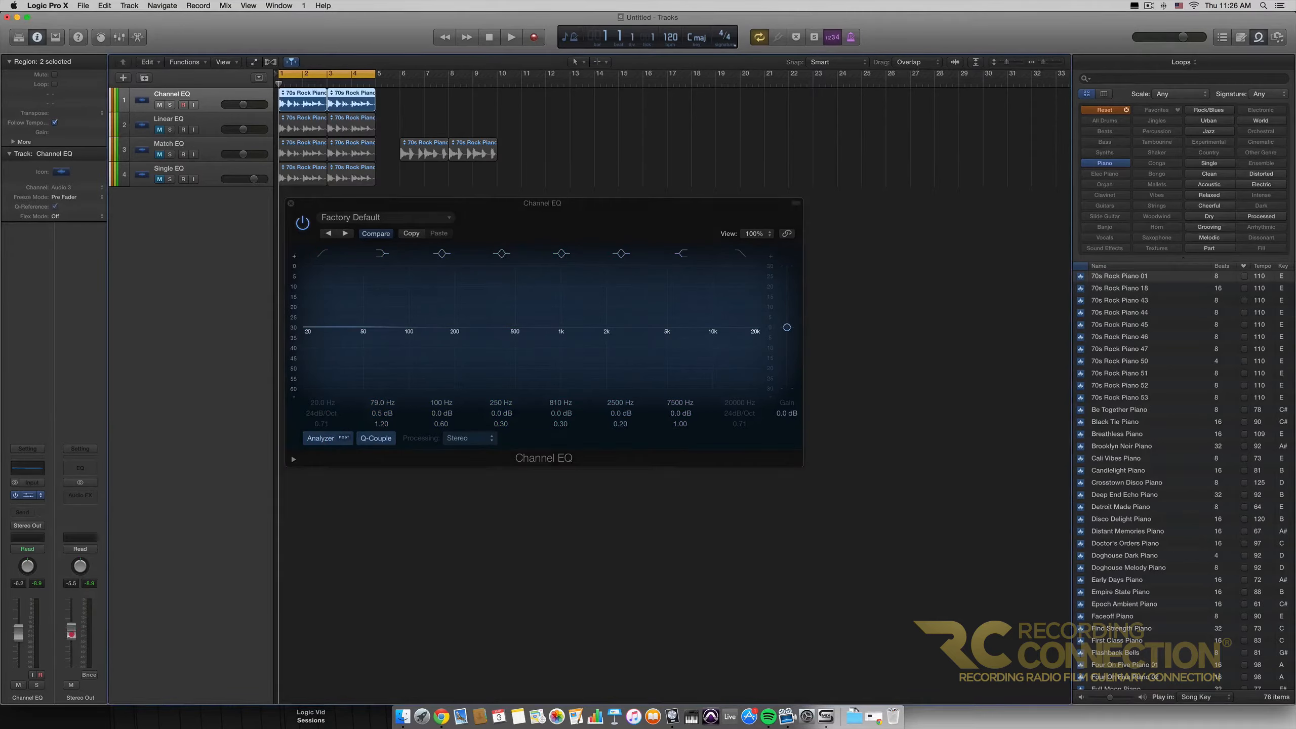
pyautogui.press('space')
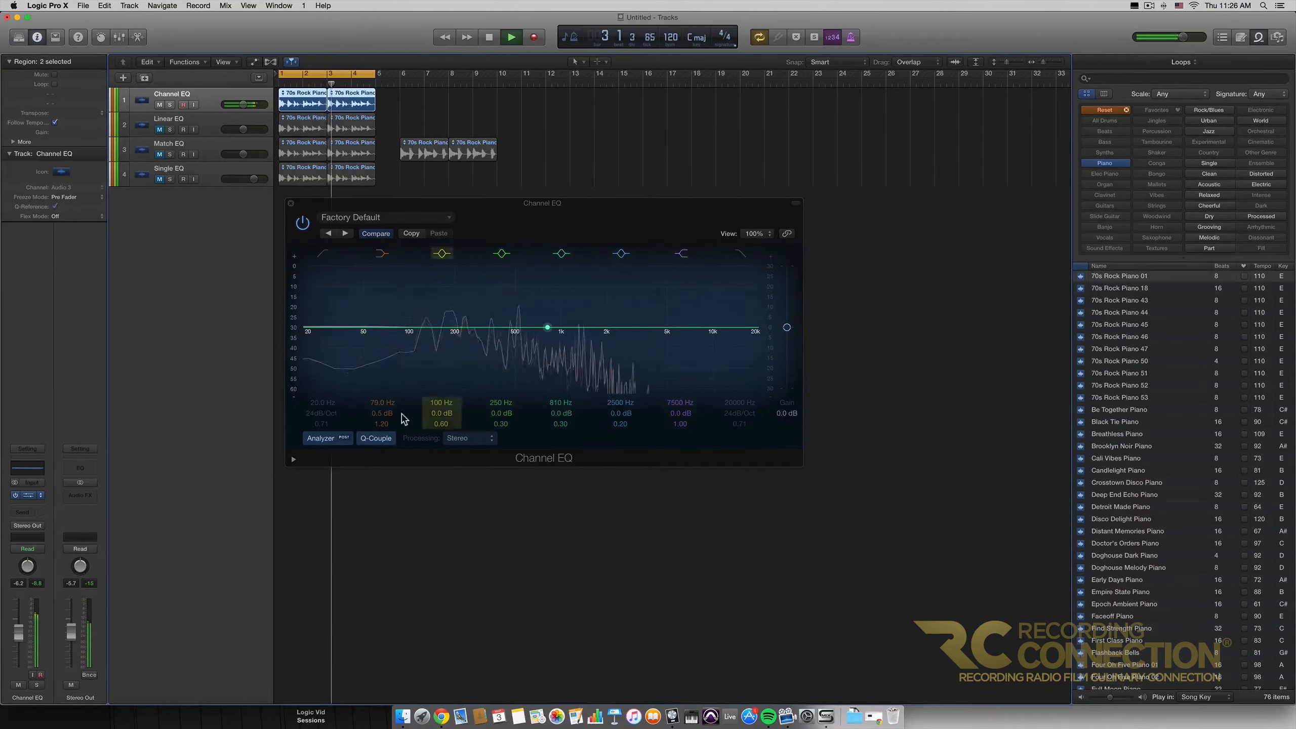
pyautogui.press('space')
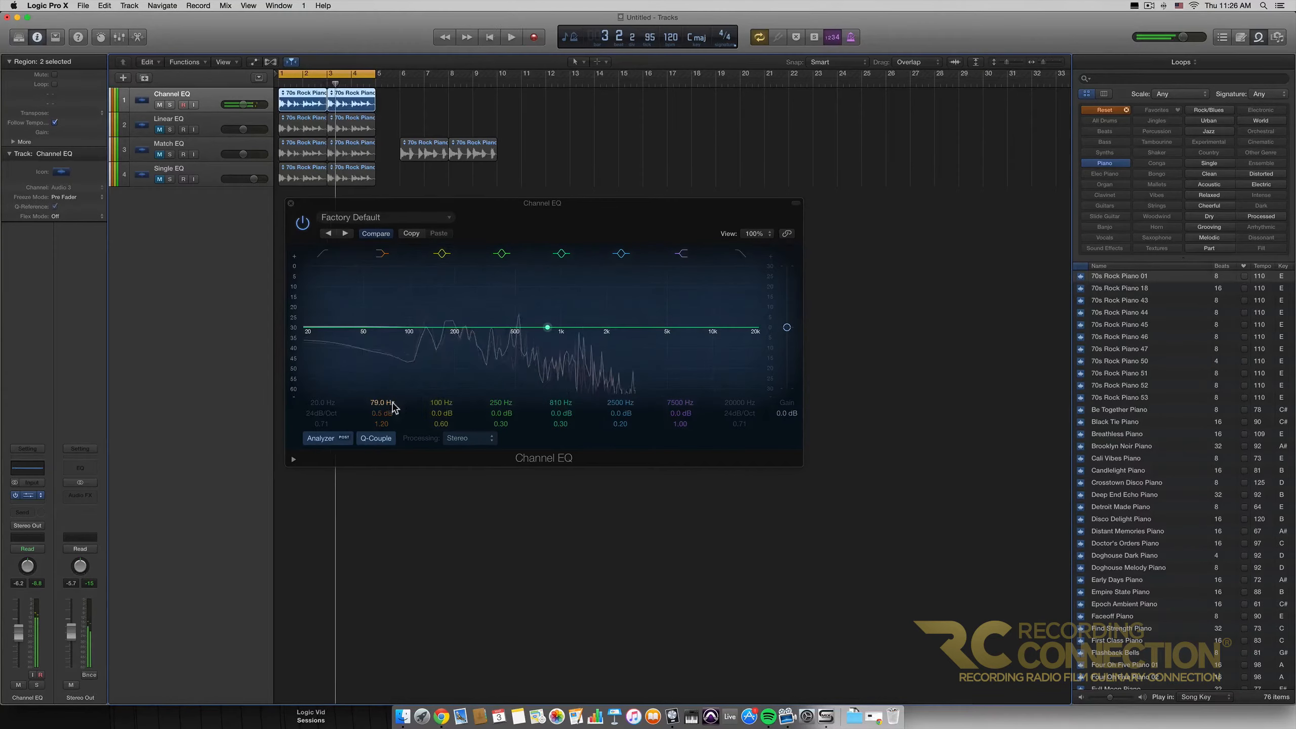
# - Cut the 810 Hz band by 24 dB, moving it to 590 Hz with a Q of 0.10
pyautogui.click(337, 438)
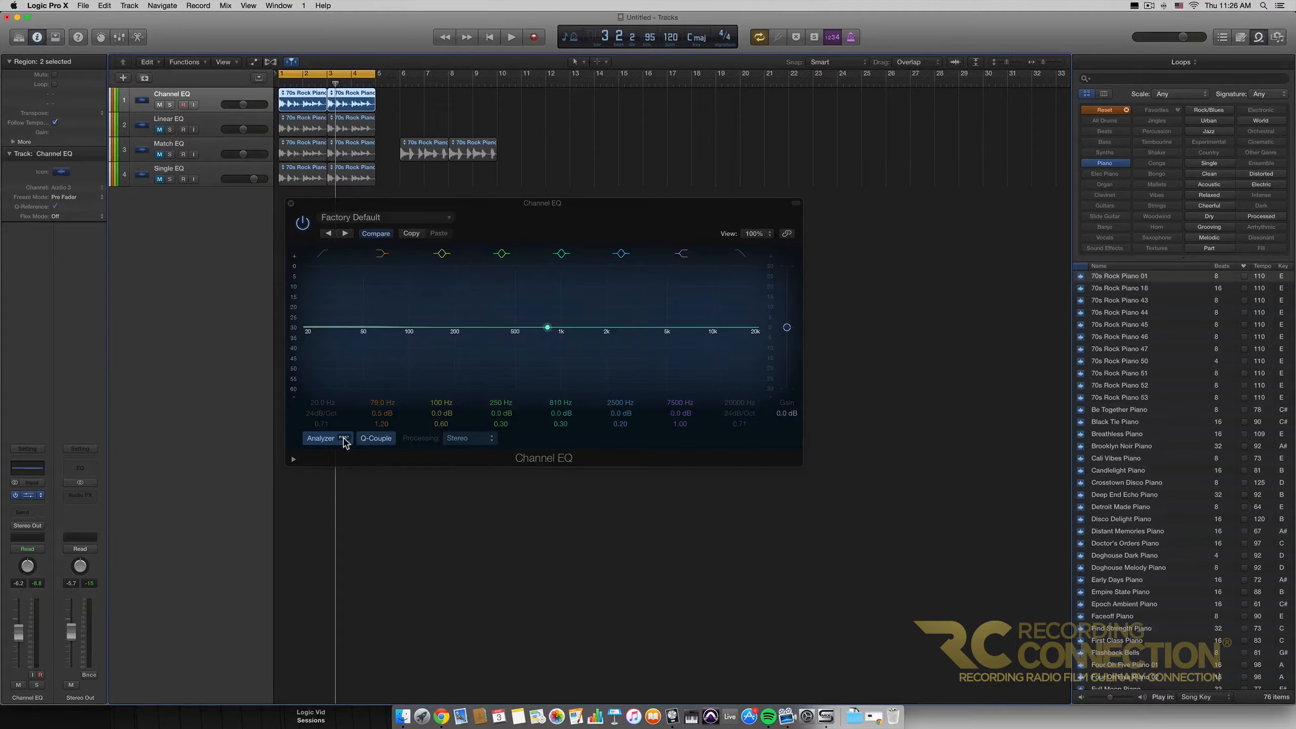
pyautogui.moveTo(545, 329); pyautogui.dragTo(519, 385)
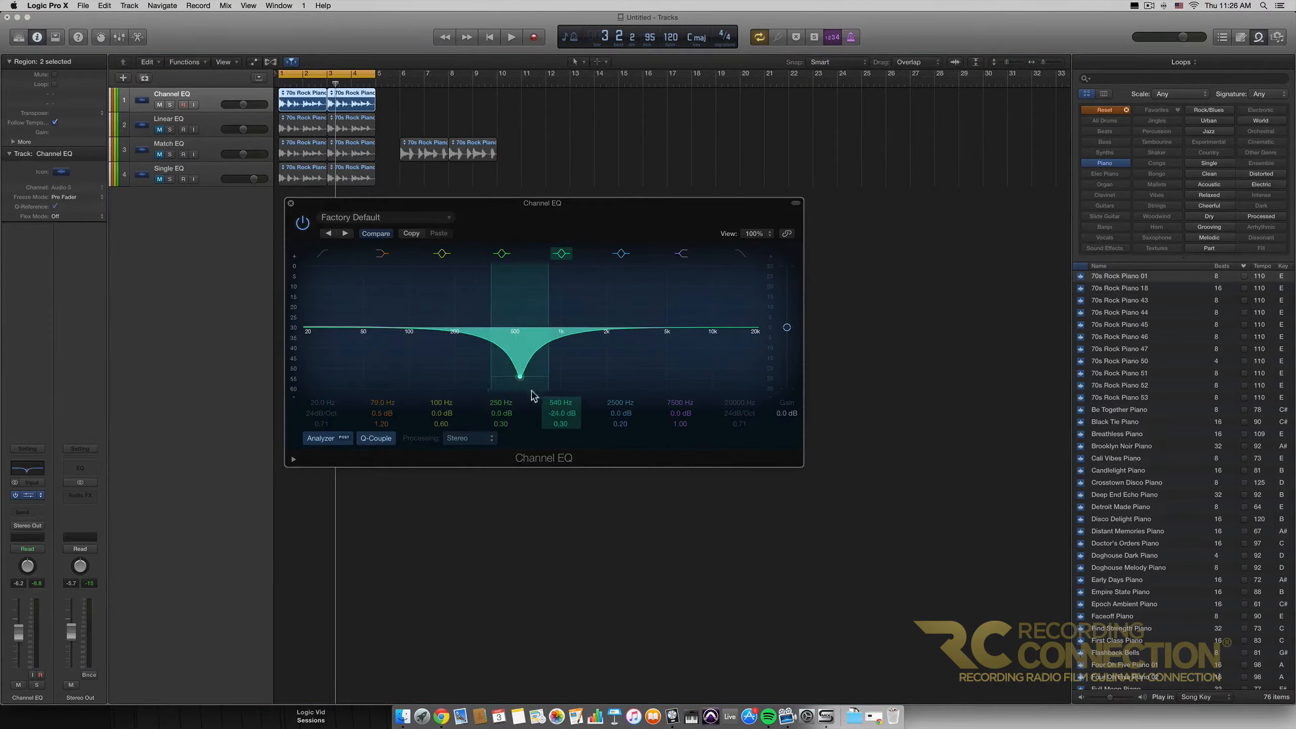
pyautogui.moveTo(560, 425); pyautogui.dragTo(561, 434)
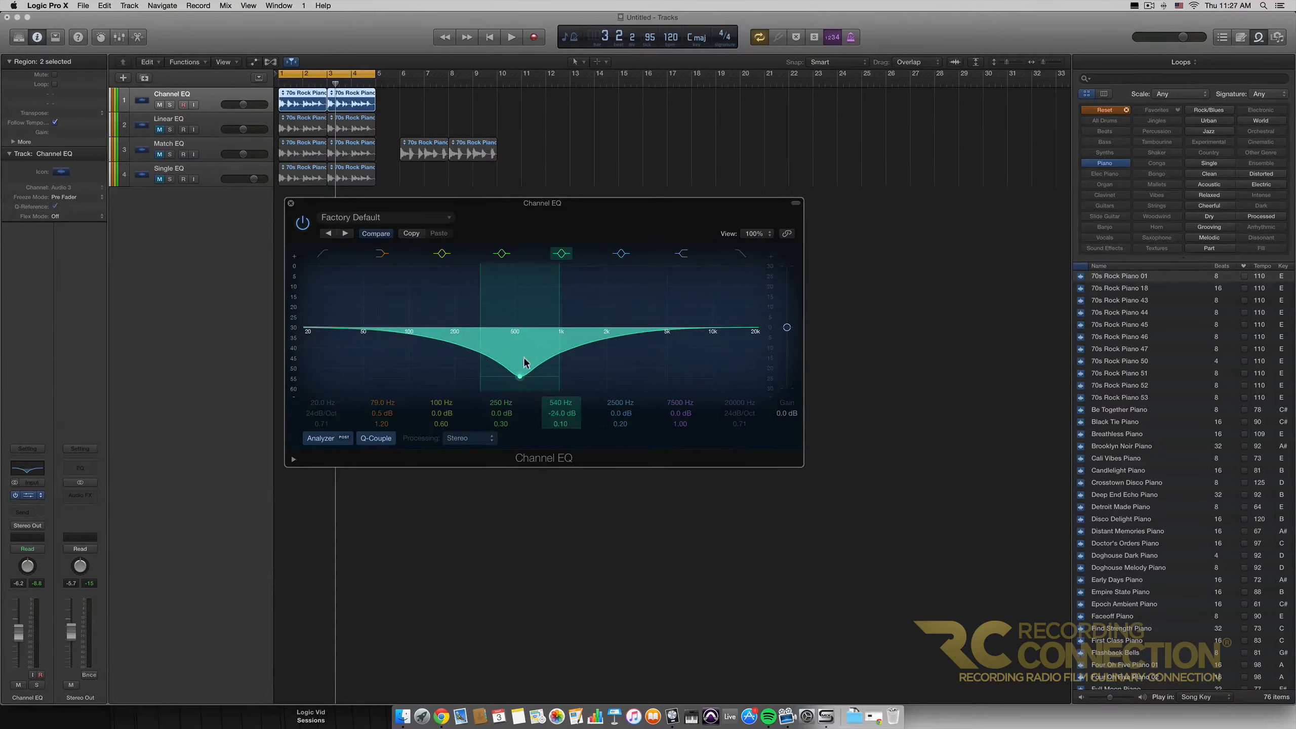
pyautogui.moveTo(520, 380); pyautogui.dragTo(525, 377)
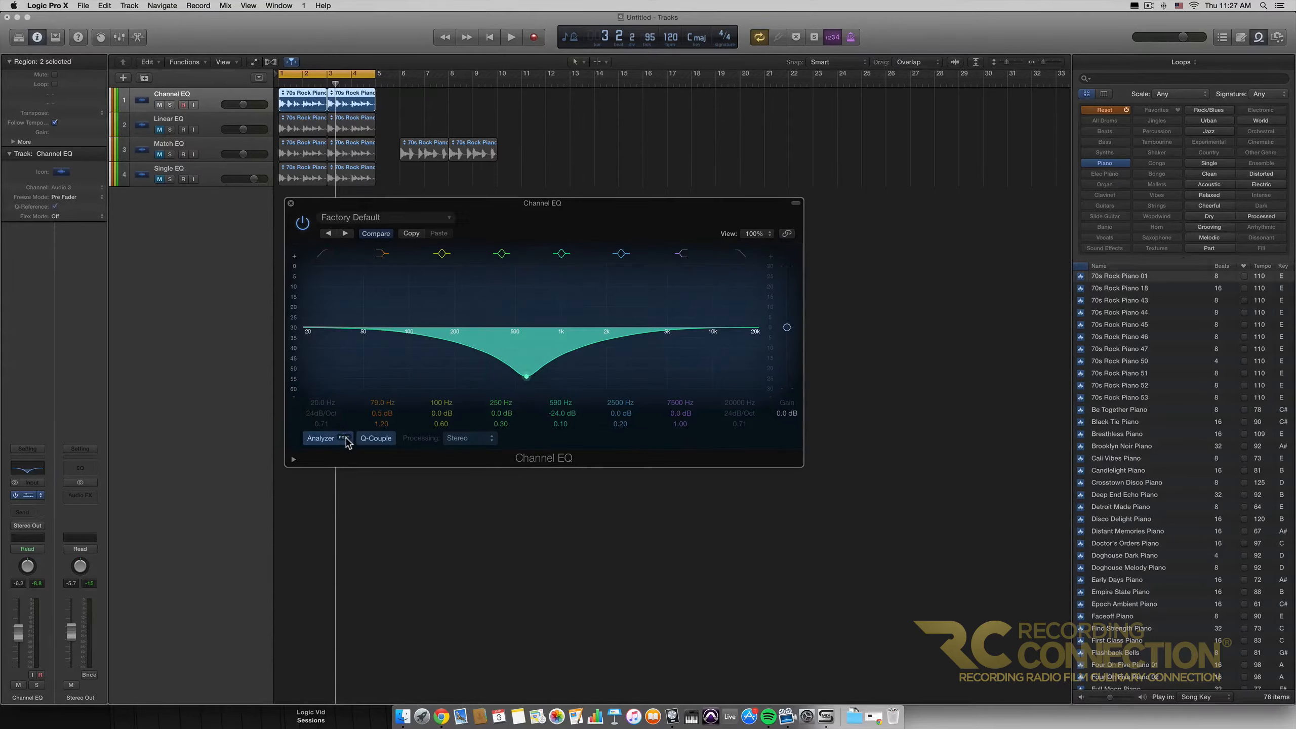
# - Play the loop and switch the analyzer from pre-EQ to post-EQ to compare the spectrum around the cut
pyautogui.press('space')
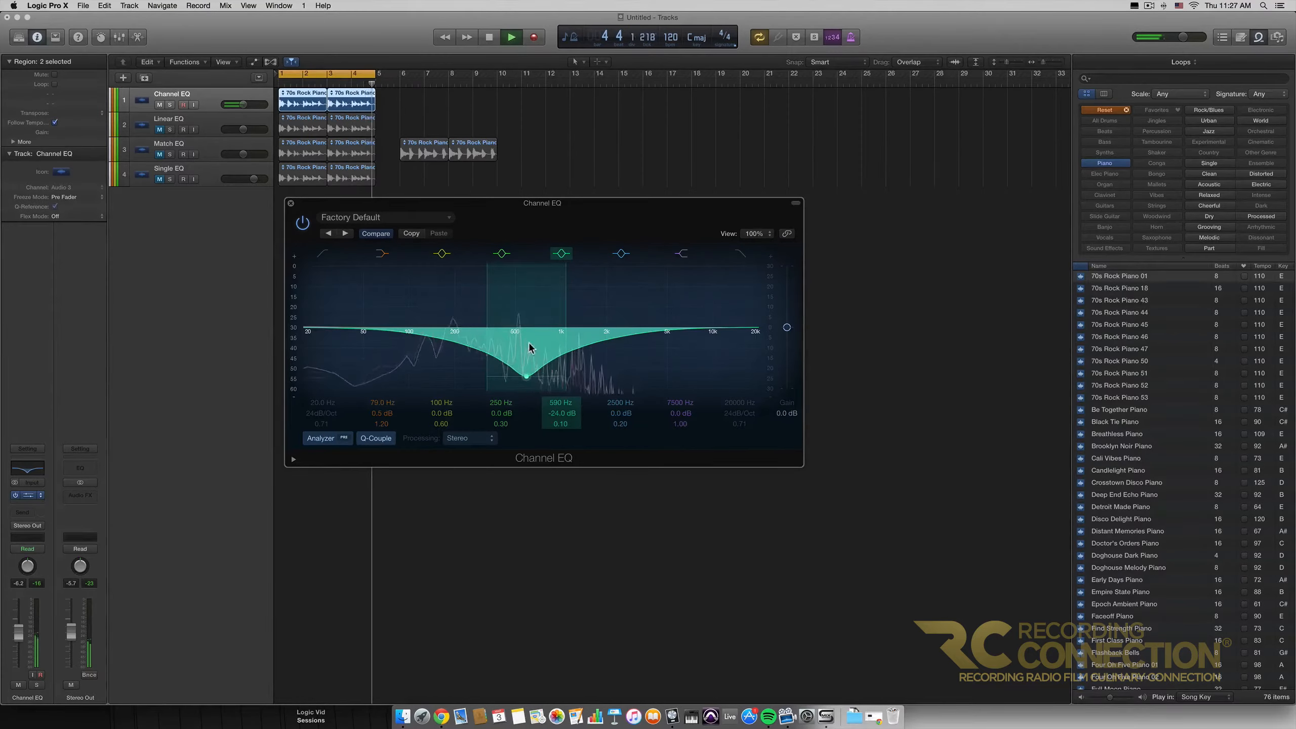
pyautogui.click(344, 438)
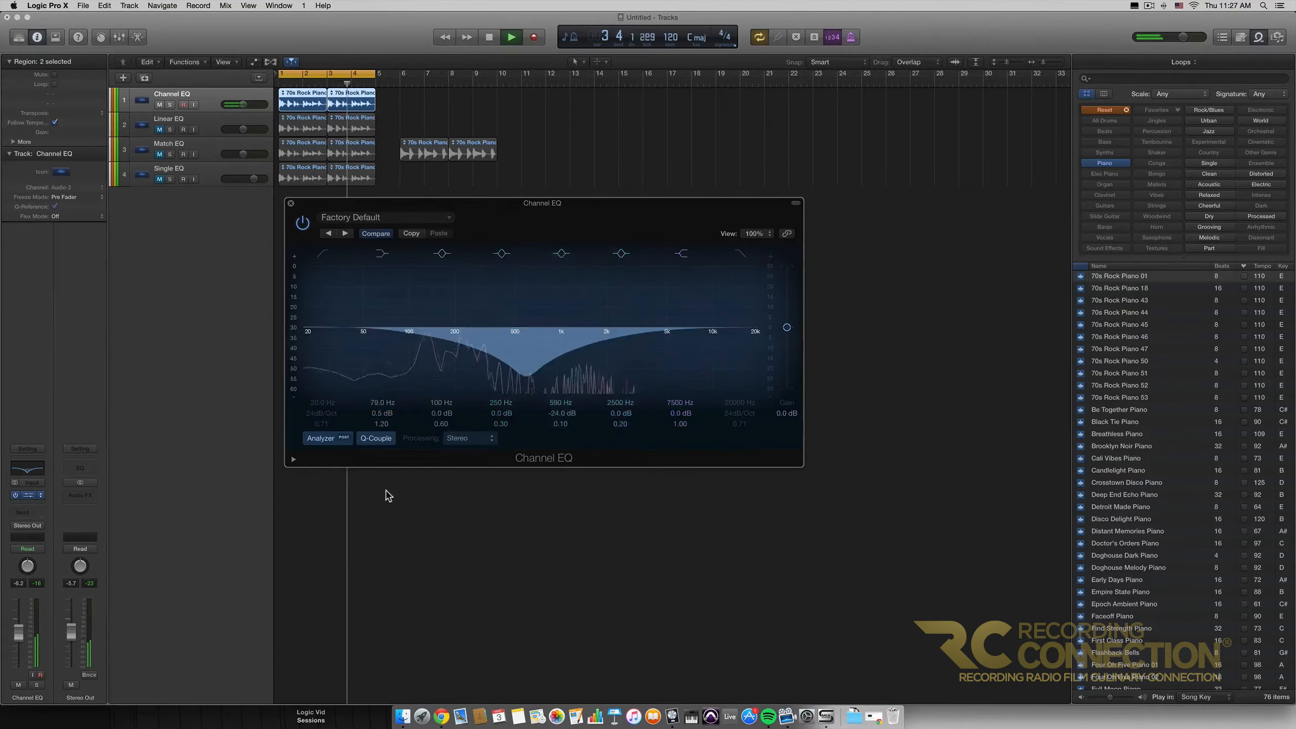
pyautogui.press('space')
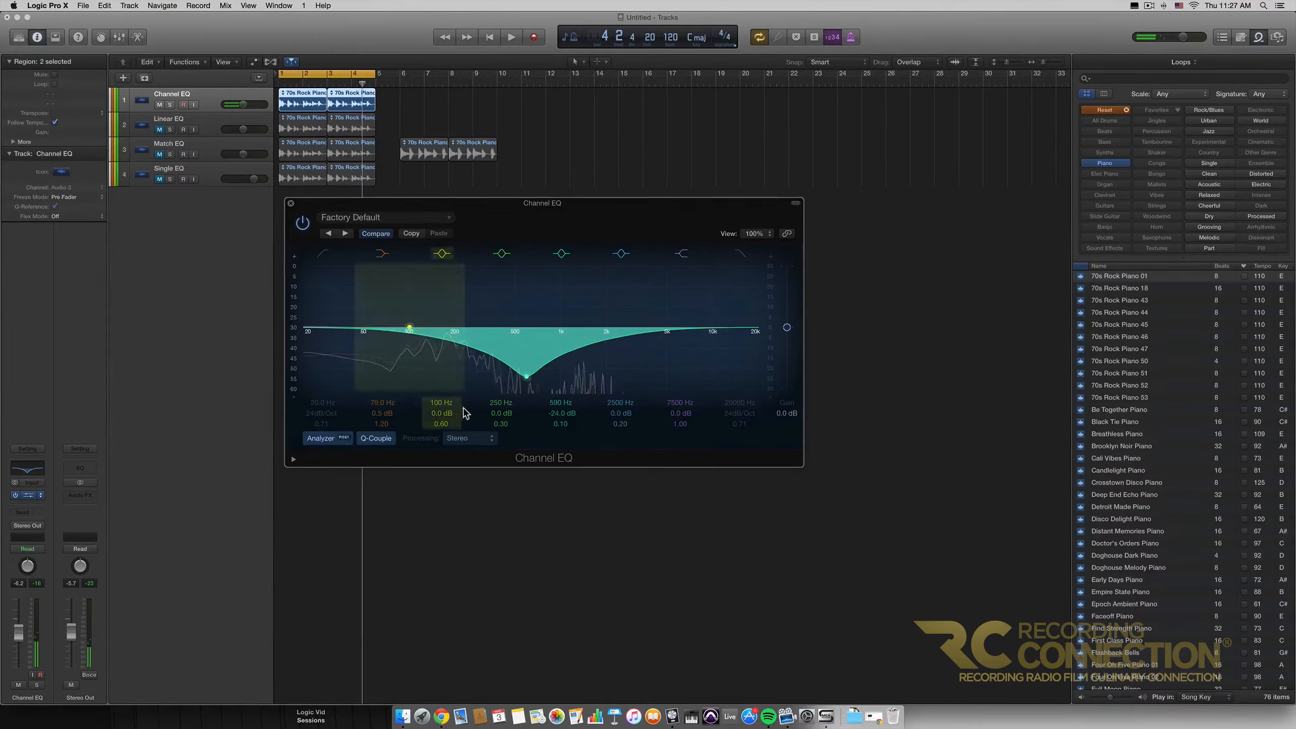
# - Reset the 590 Hz band's gain to 0.0 dB and enable the low-cut filter at about 58 Hz with an 18 dB/Oct slope
pyautogui.moveTo(556, 416); pyautogui.dragTo(556, 399)
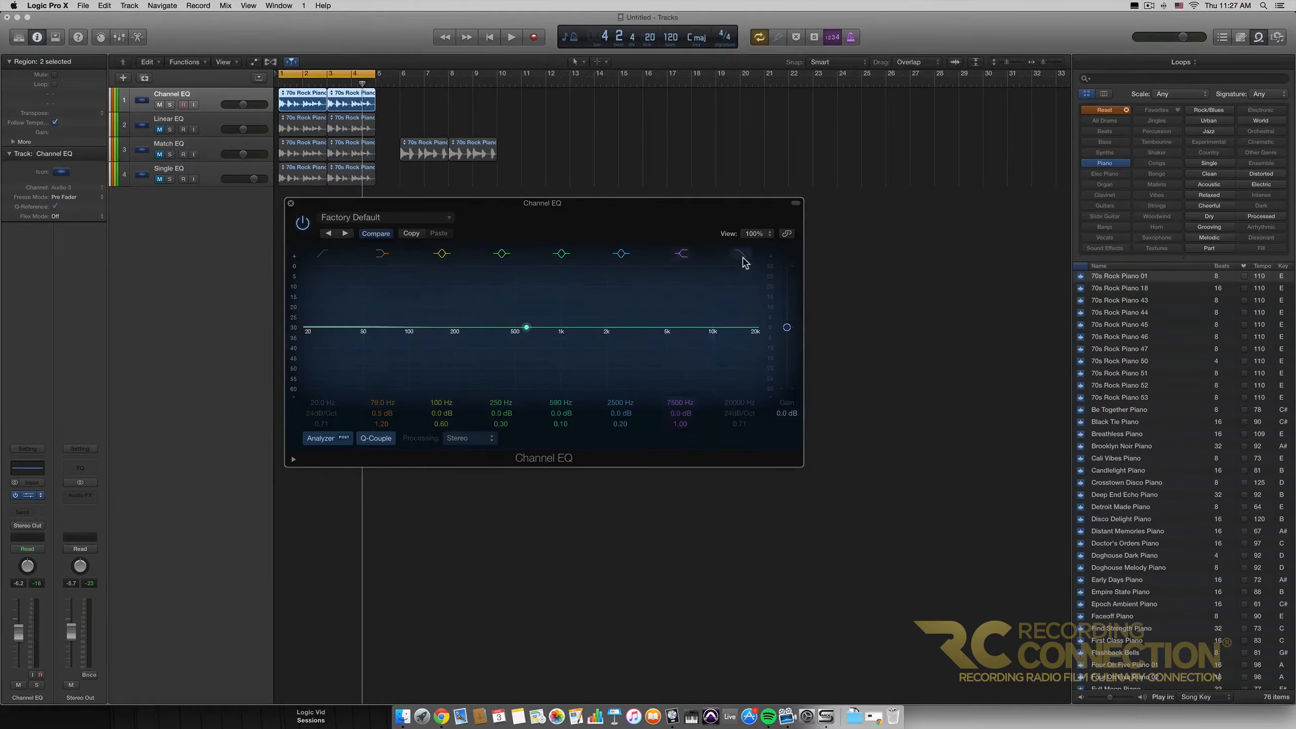
pyautogui.click(324, 255)
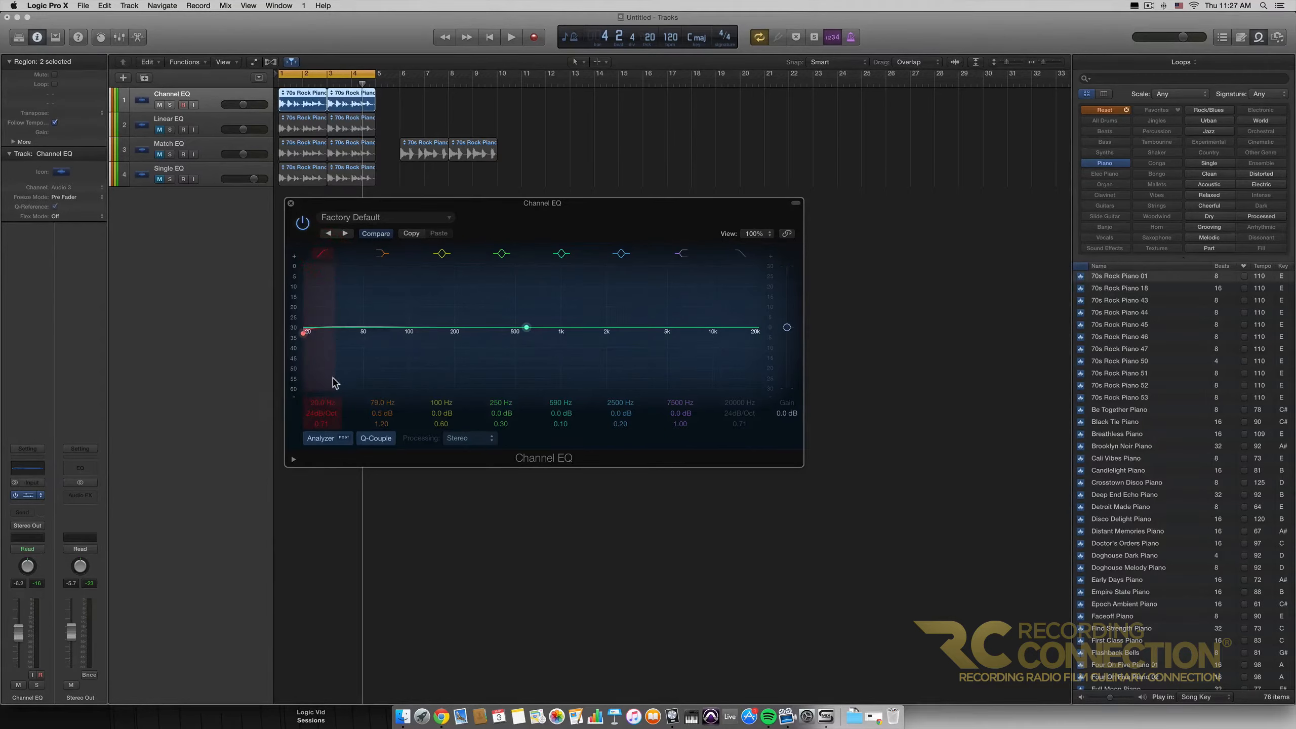
pyautogui.moveTo(327, 416); pyautogui.dragTo(334, 411)
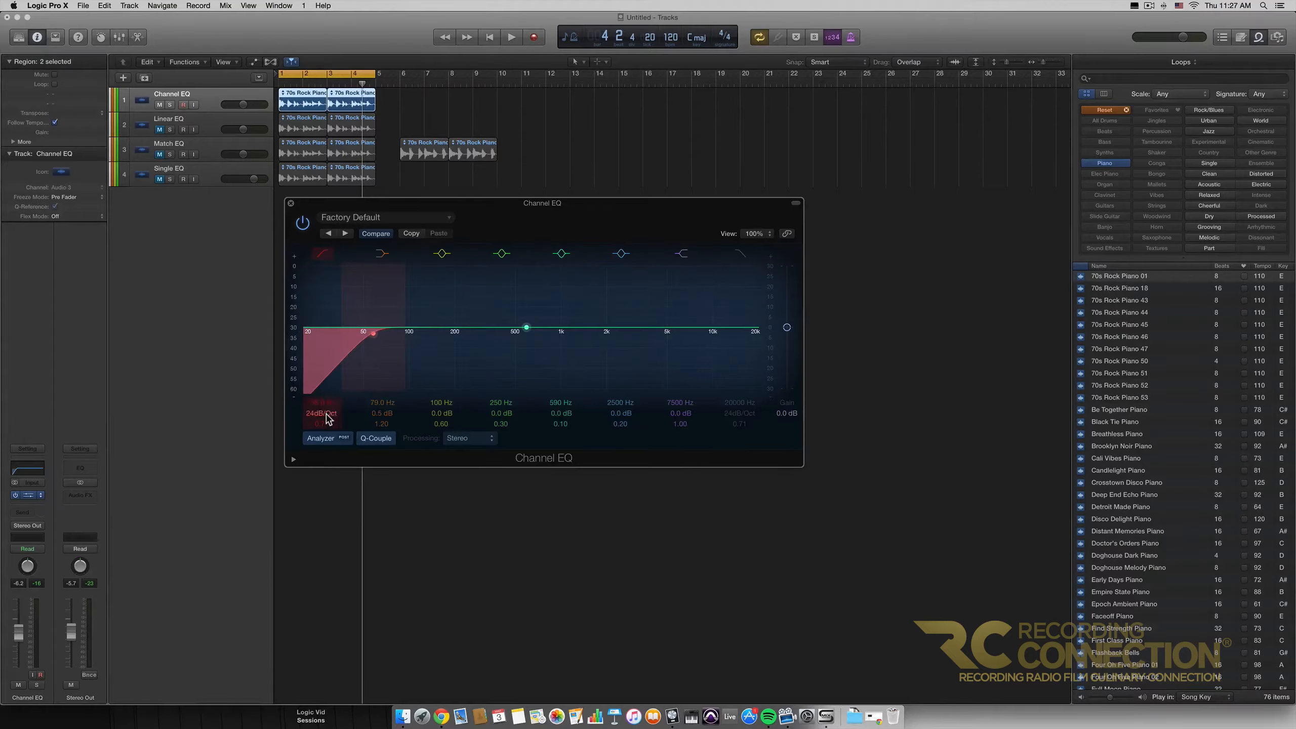
pyautogui.moveTo(327, 417); pyautogui.dragTo(327, 407)
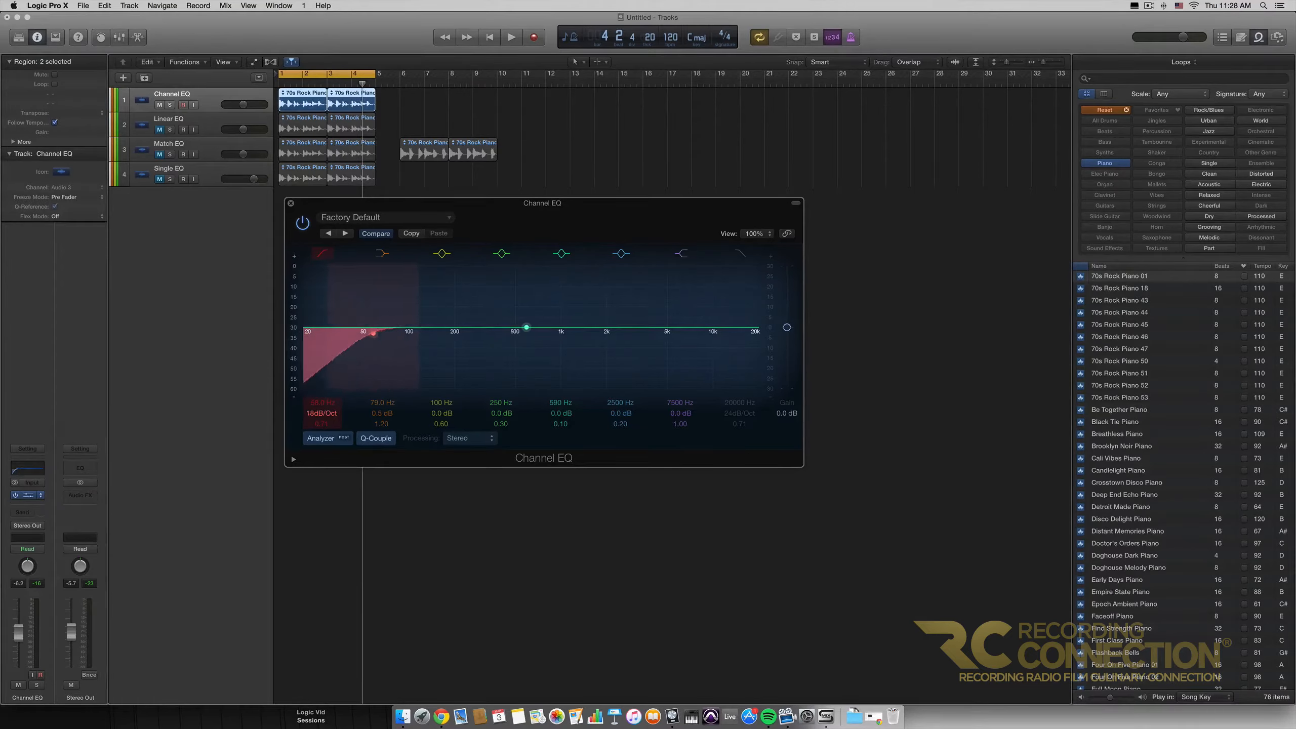
# - Try 48 dB/Oct slopes on the low-cut filter and on the high-cut filter at about 14000 Hz, switching each filter off after trying it
pyautogui.moveTo(321, 413)
pyautogui.mouseDown()
pyautogui.moveTo(321, 429)
pyautogui.moveTo(321, 413)
pyautogui.mouseUp()
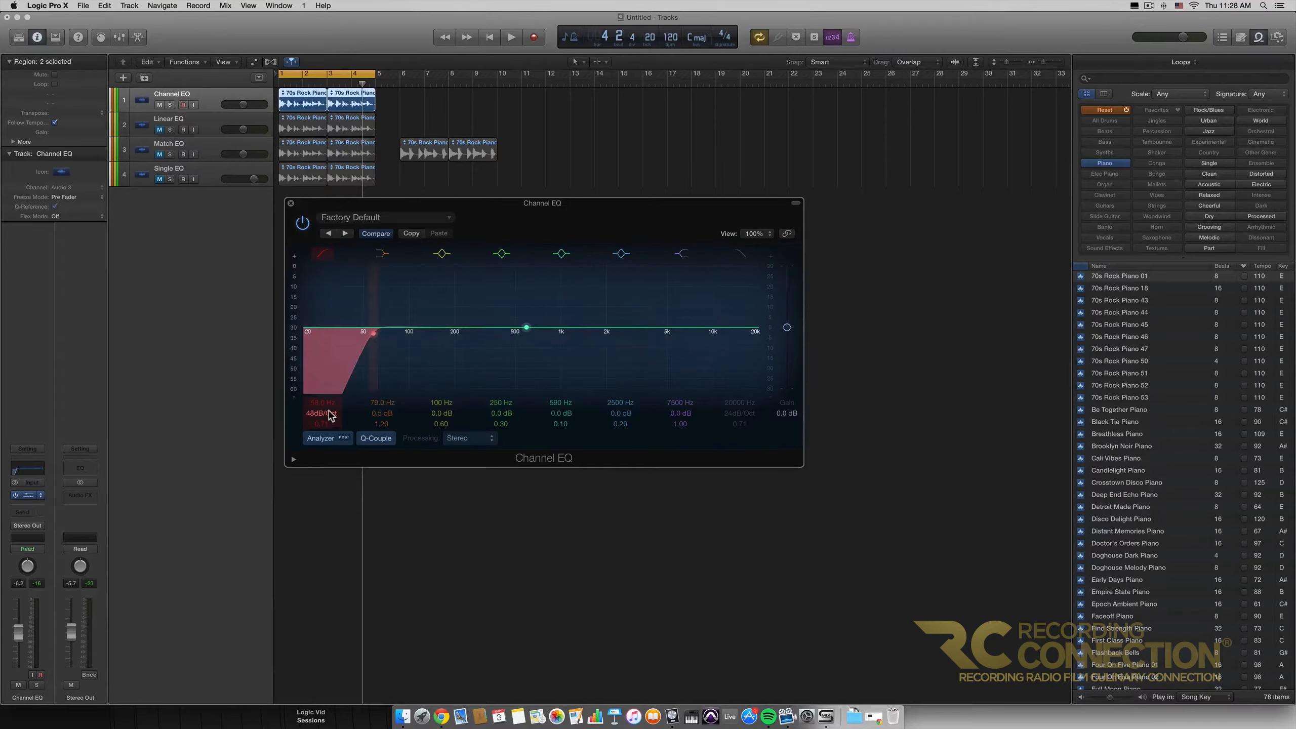
pyautogui.click(324, 254)
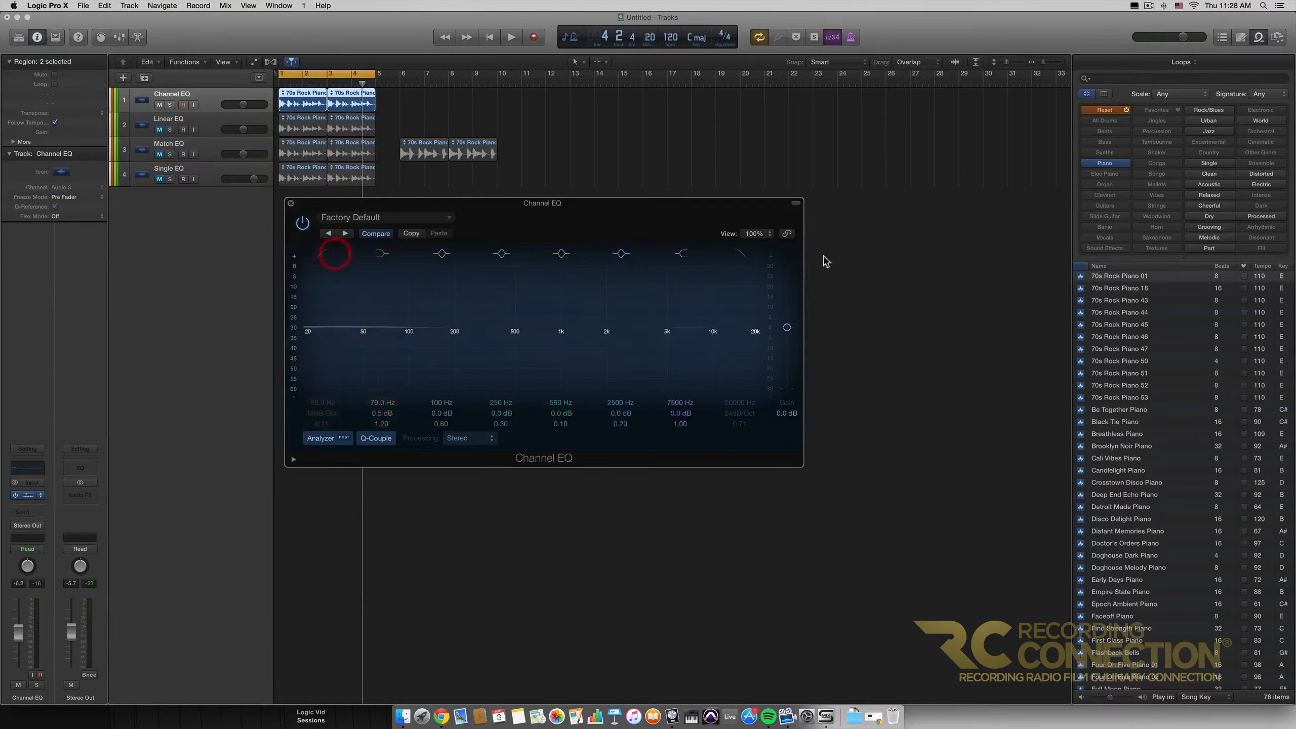
pyautogui.click(740, 253)
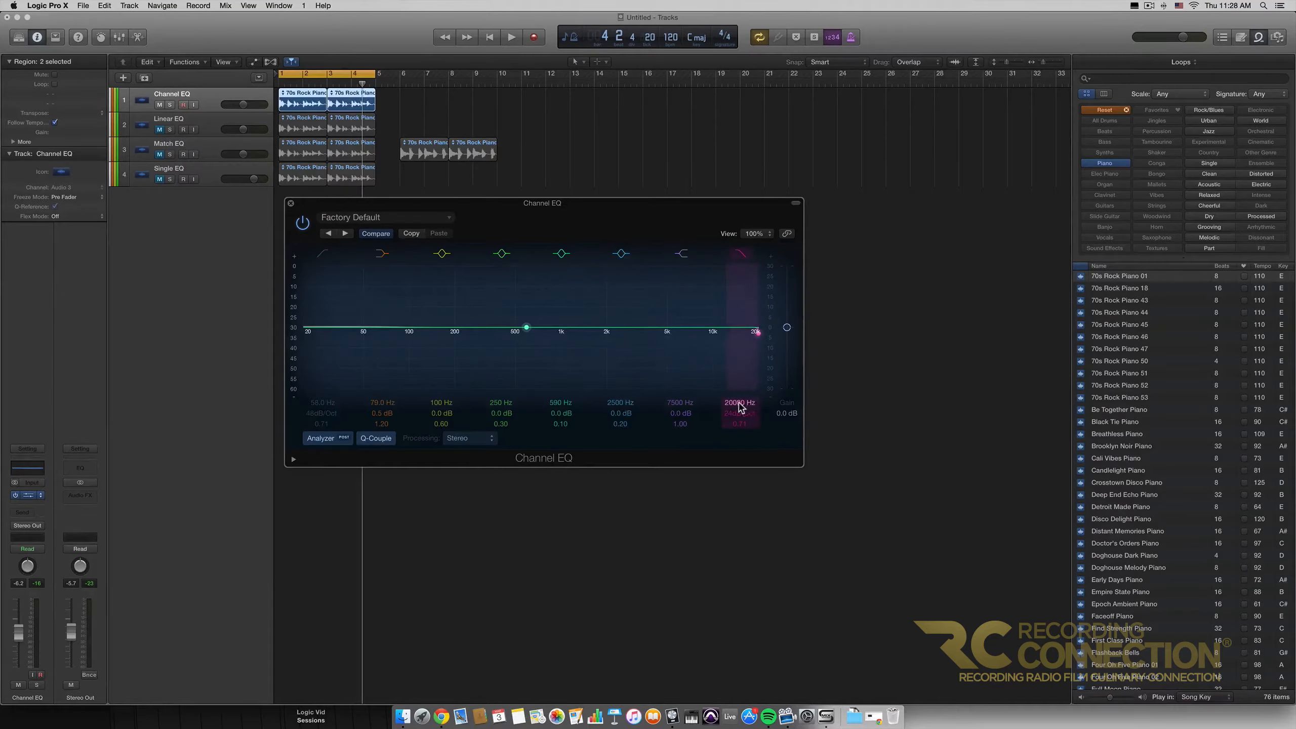
pyautogui.moveTo(739, 403)
pyautogui.mouseDown()
pyautogui.moveTo(743, 426)
pyautogui.moveTo(742, 398)
pyautogui.mouseUp()
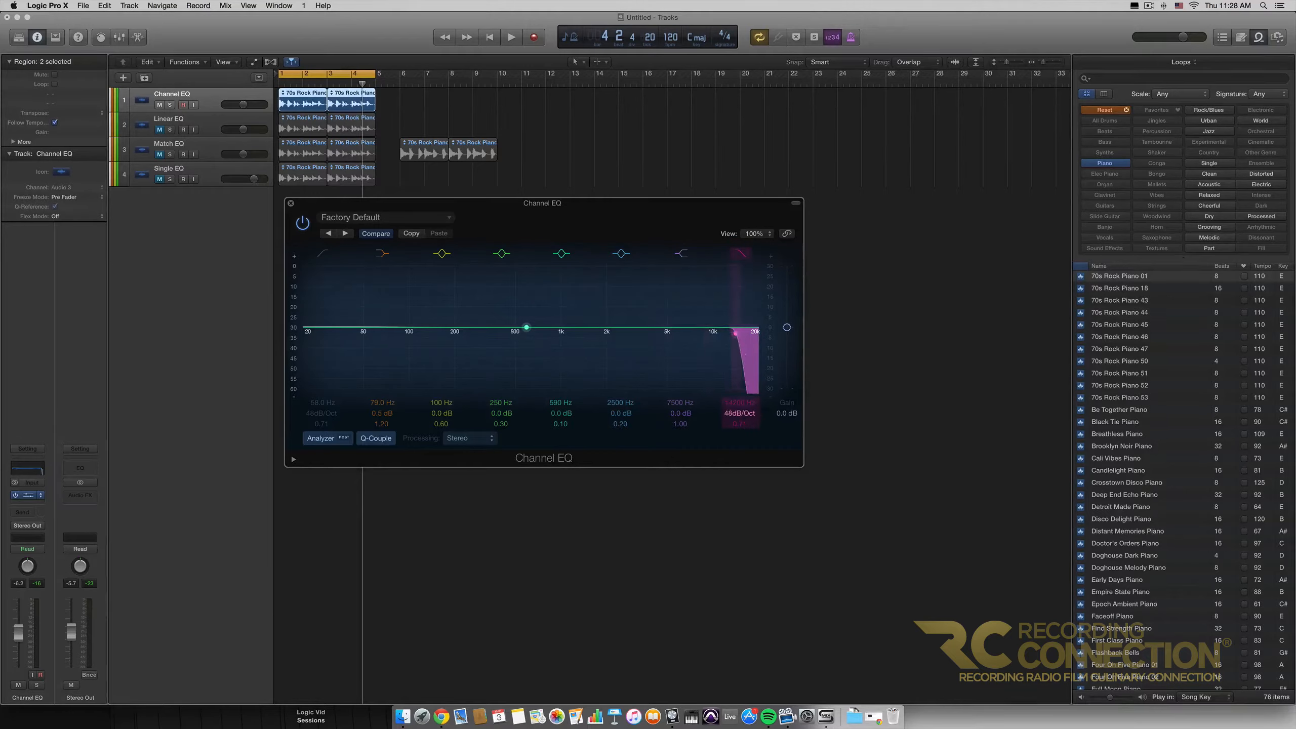
pyautogui.click(740, 253)
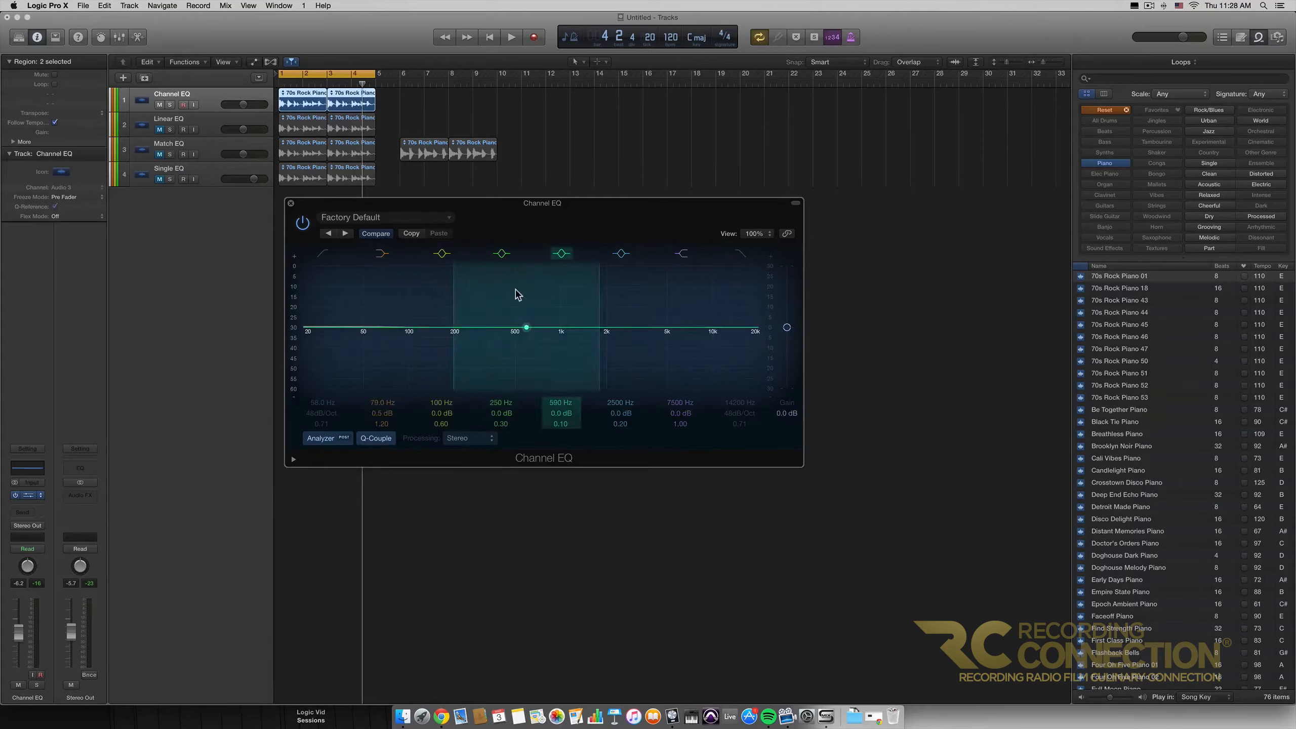
# - View the Channel EQ's processing mode options and leave the mode set to Stereo
pyautogui.click(482, 443)
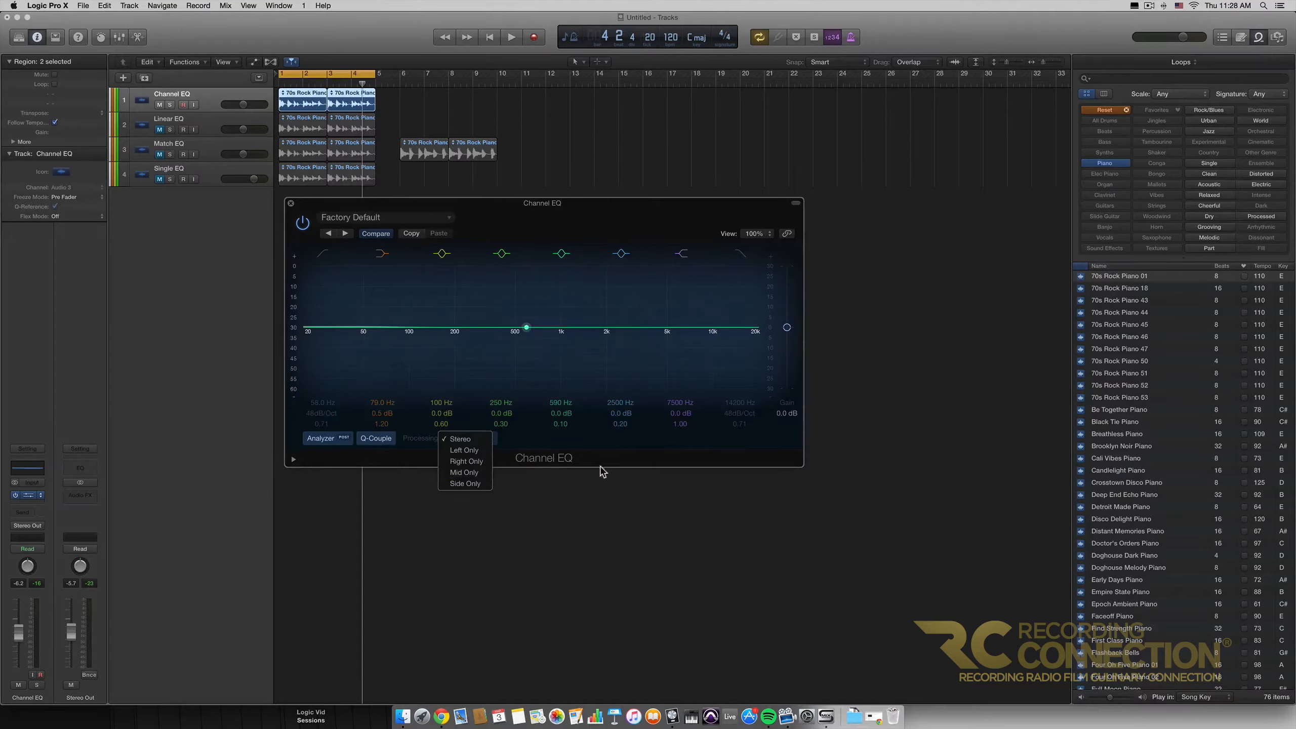
pyautogui.click(475, 503)
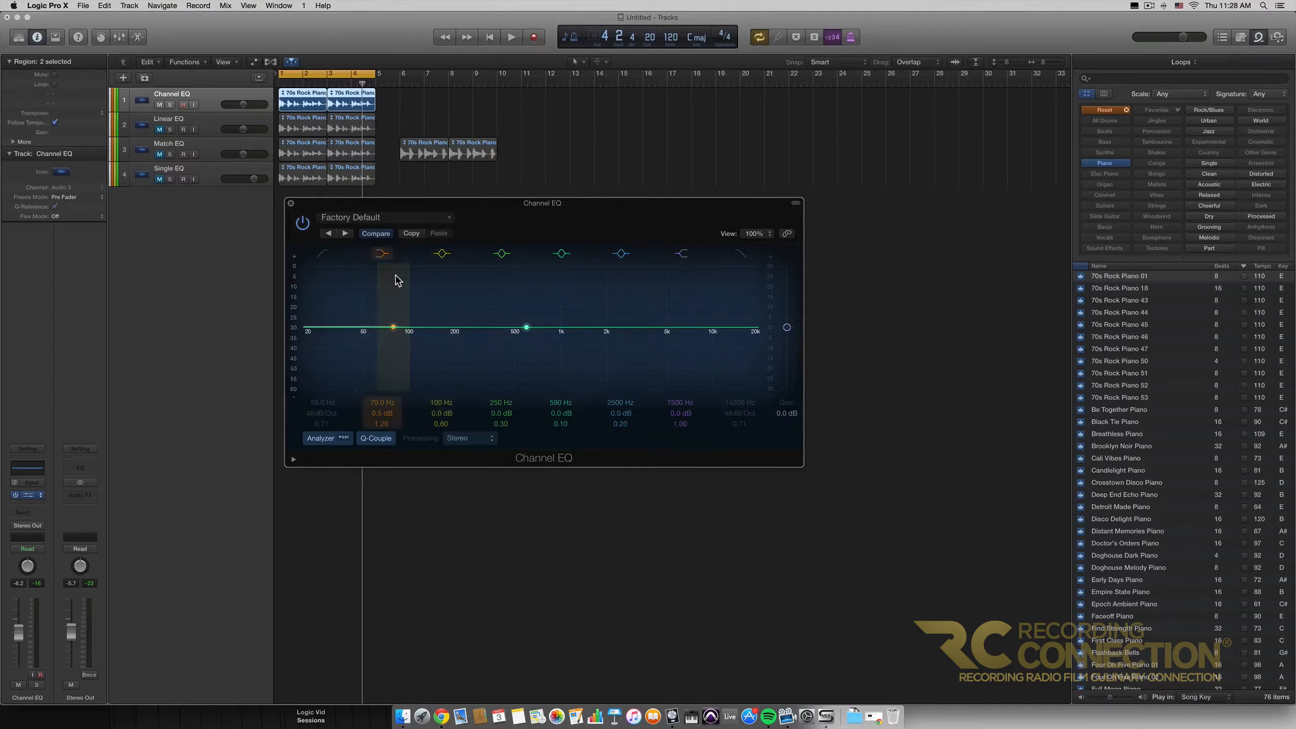
# - Close the Channel EQ, unmute the Linear EQ track, and review its Linear Phase EQ window before closing it
pyautogui.click(290, 203)
pyautogui.click(158, 127)
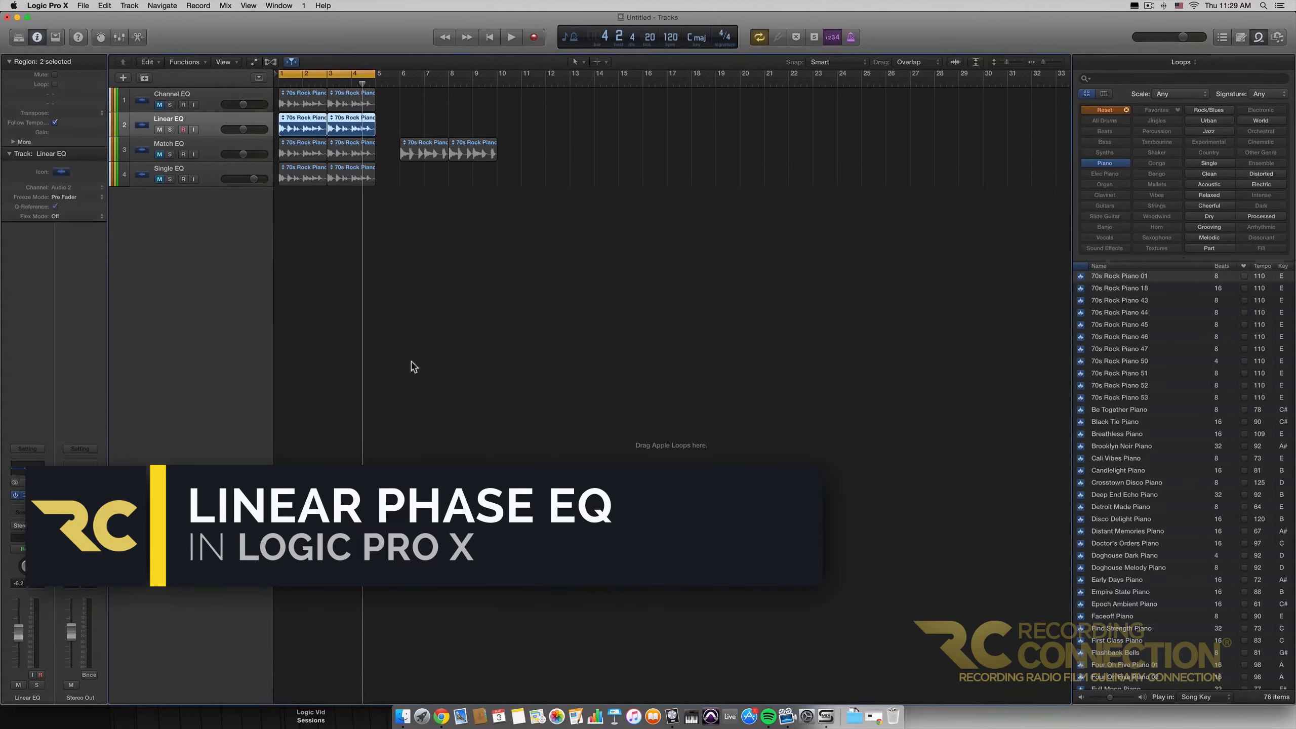
pyautogui.moveTo(672, 224); pyautogui.dragTo(712, 223)
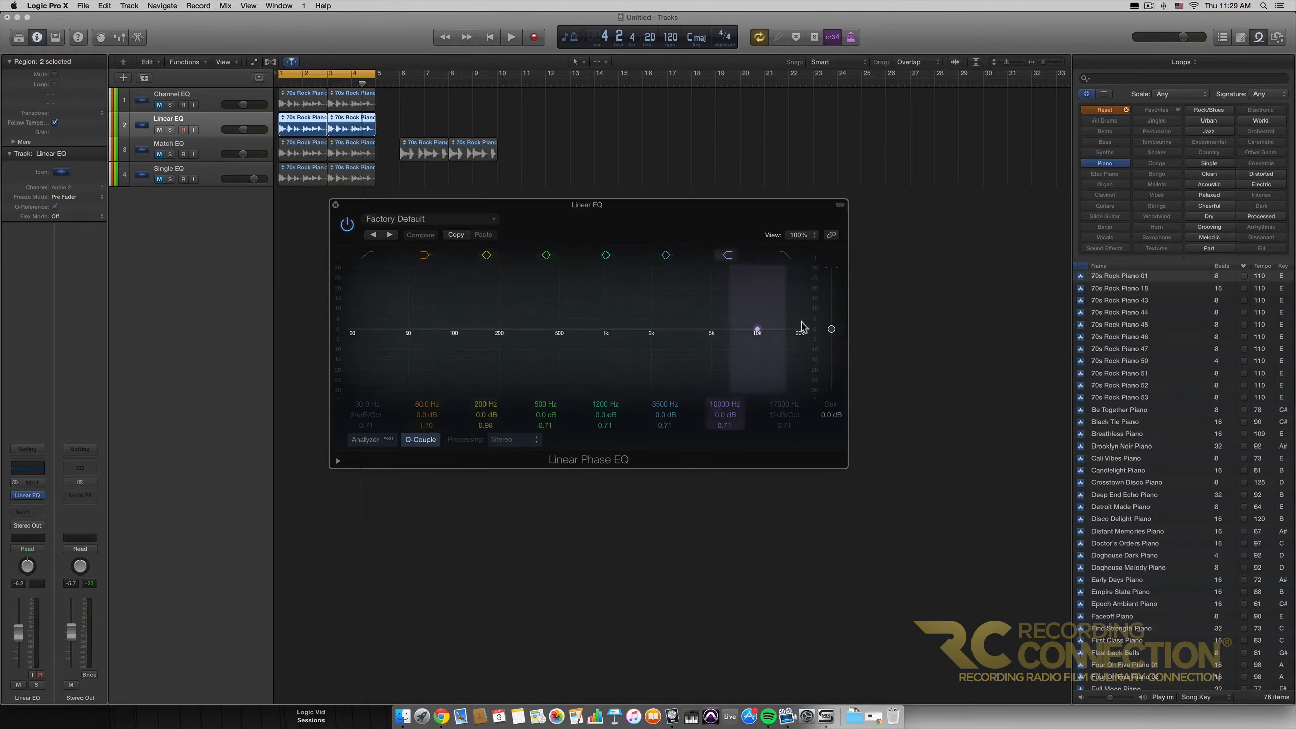
pyautogui.click(335, 205)
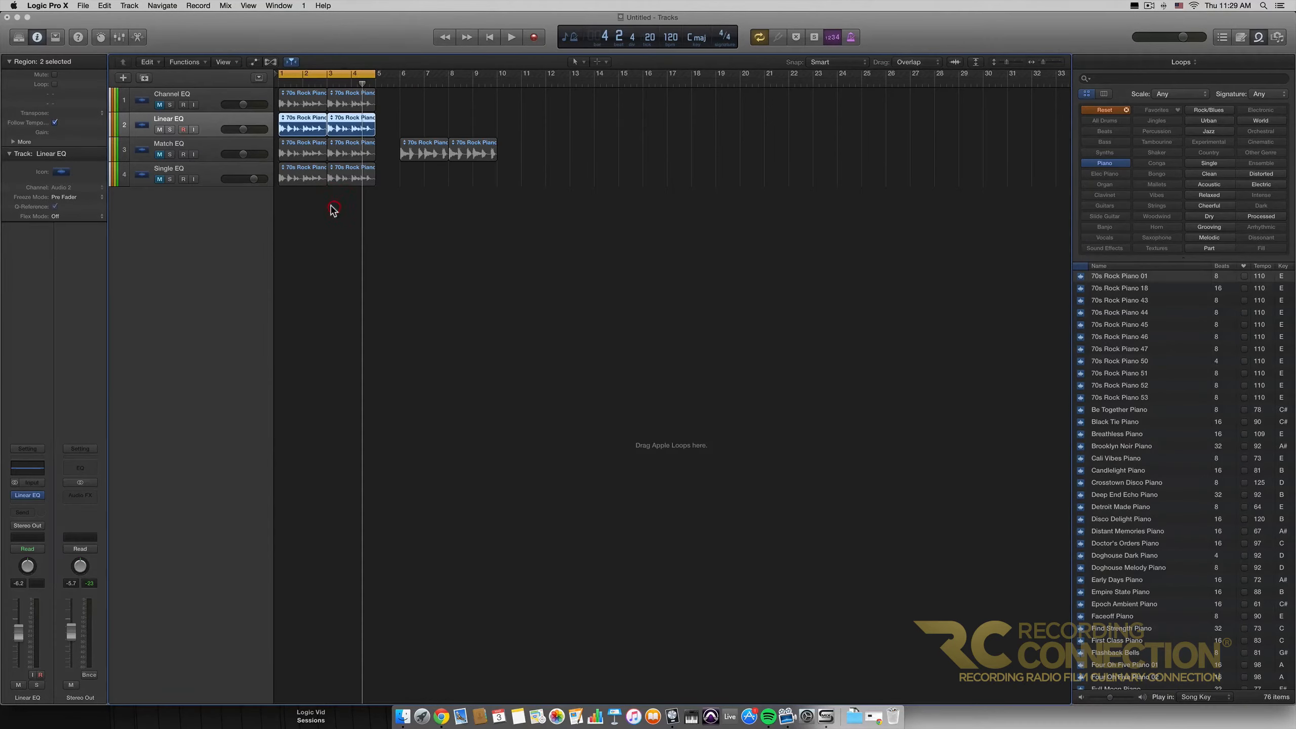
# - Mute the Linear EQ track, unmute the Match EQ track, and return the playhead to bar 1
pyautogui.click(159, 129)
pyautogui.click(159, 154)
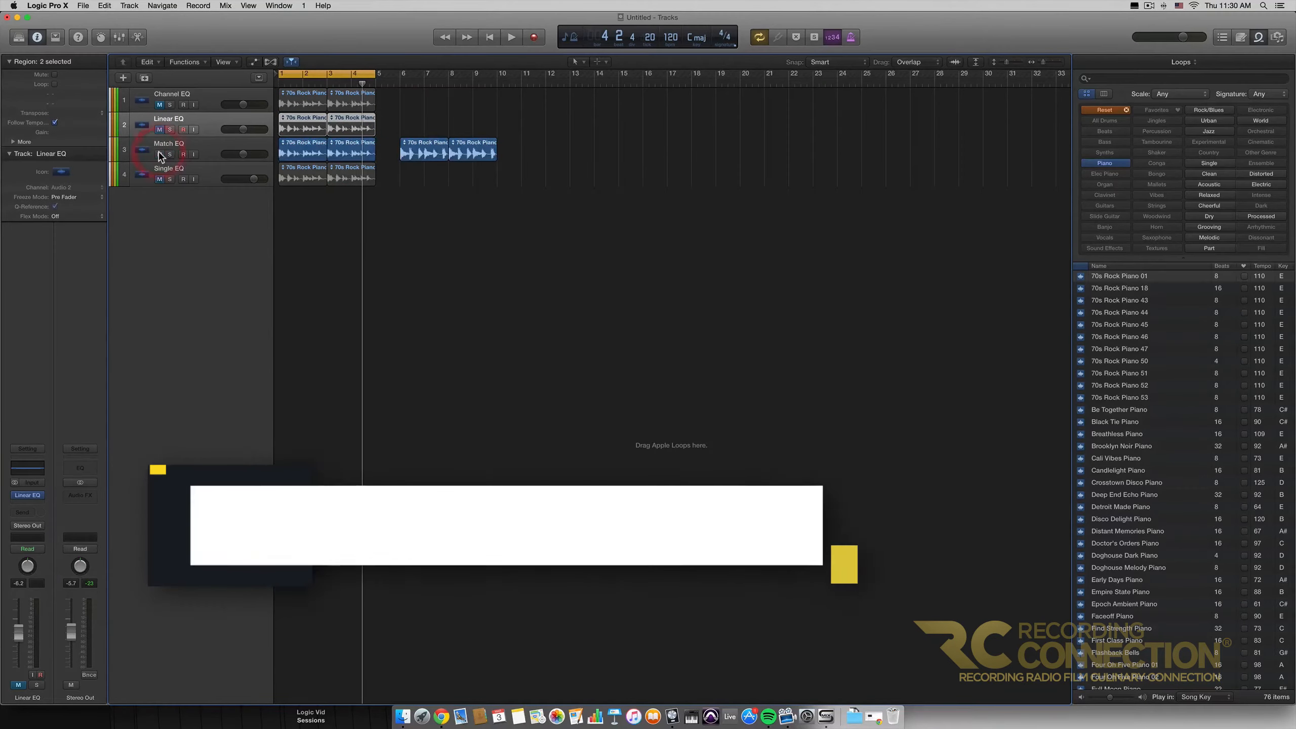
pyautogui.moveTo(363, 84); pyautogui.dragTo(268, 86)
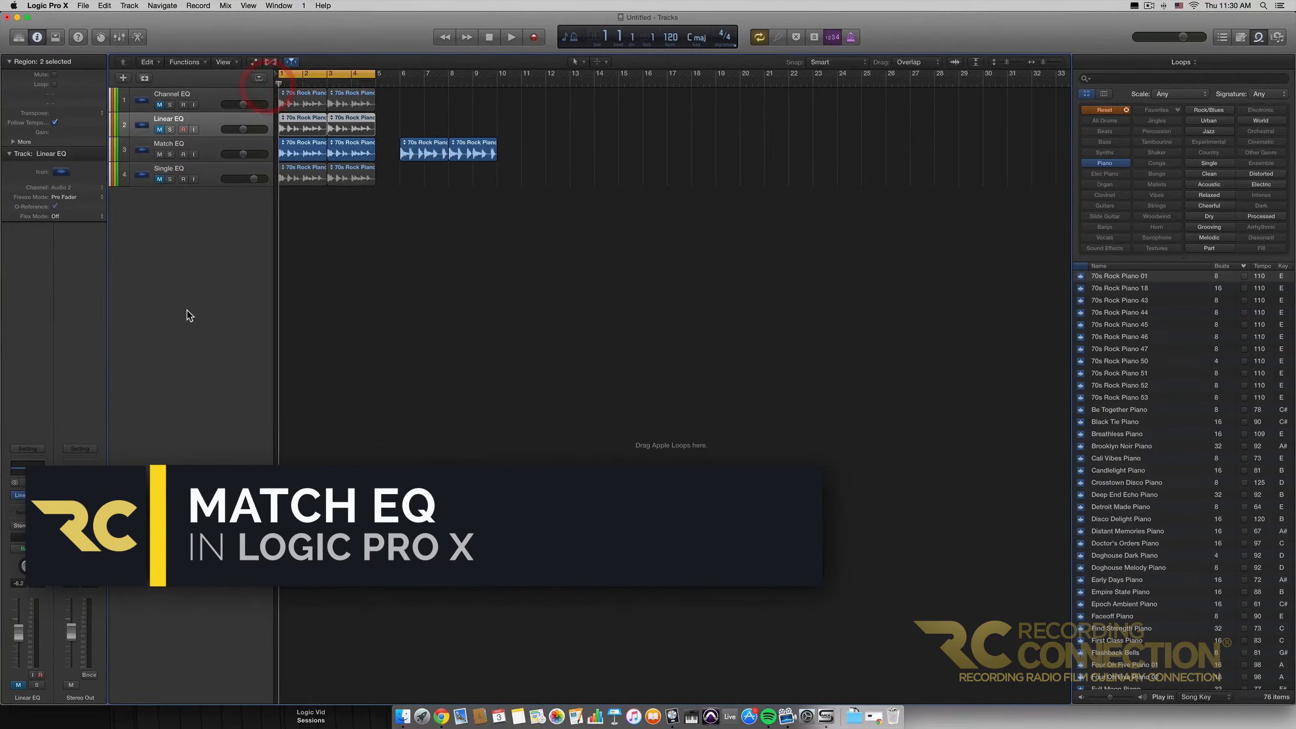
# - Open the Match EQ plug-in on the Match EQ track and enlarge its window to 119%
pyautogui.click(213, 148)
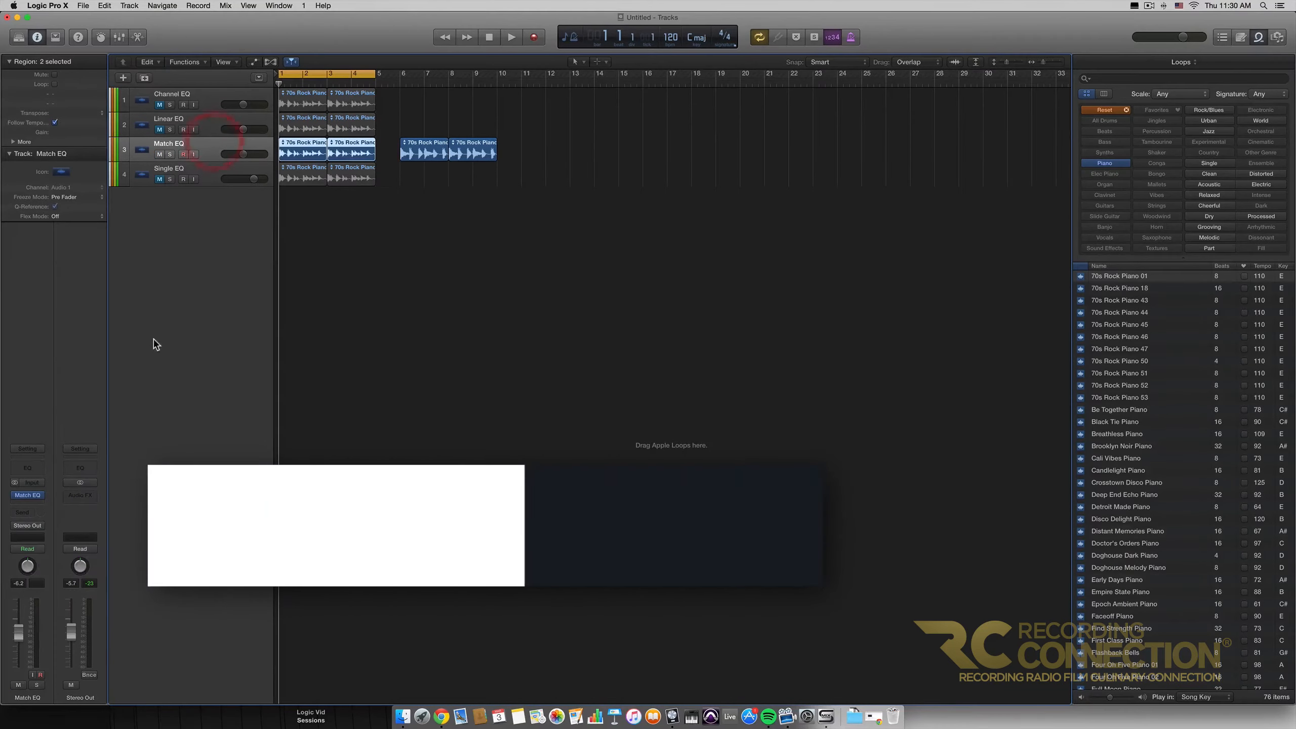
pyautogui.click(30, 496)
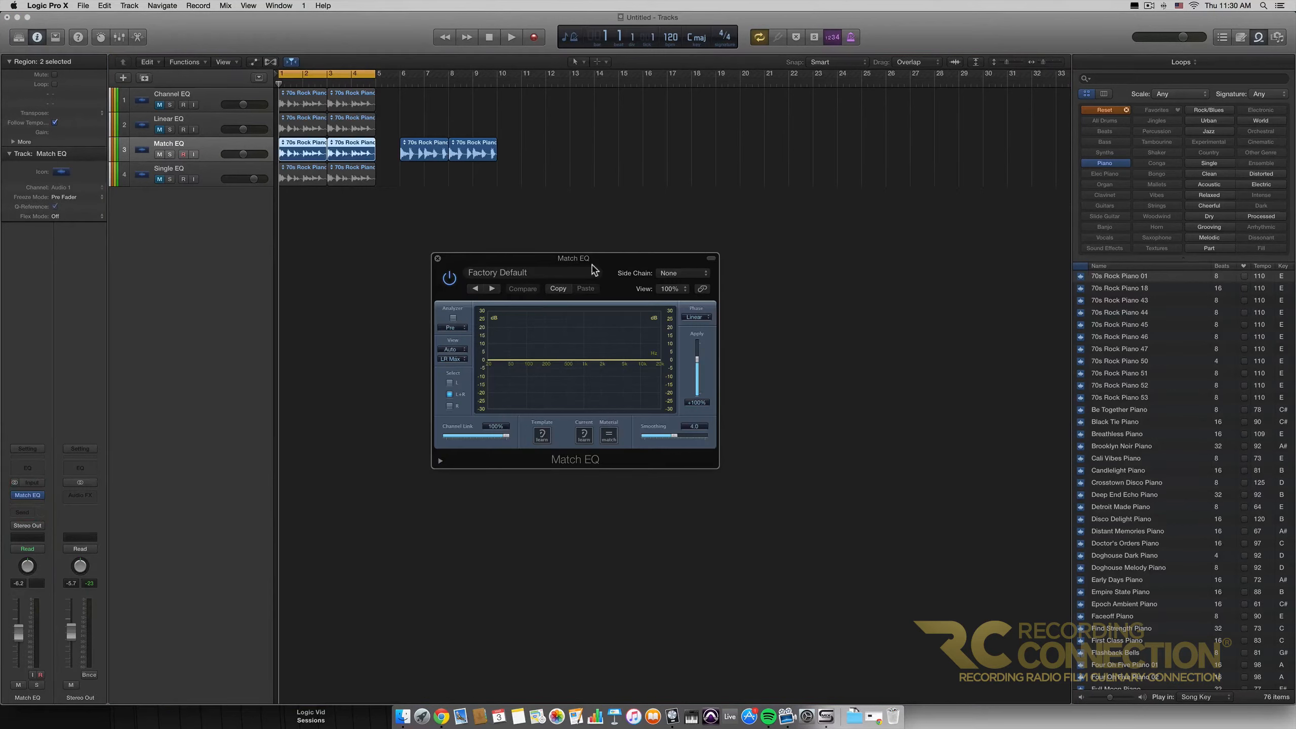
pyautogui.moveTo(593, 269); pyautogui.dragTo(571, 227)
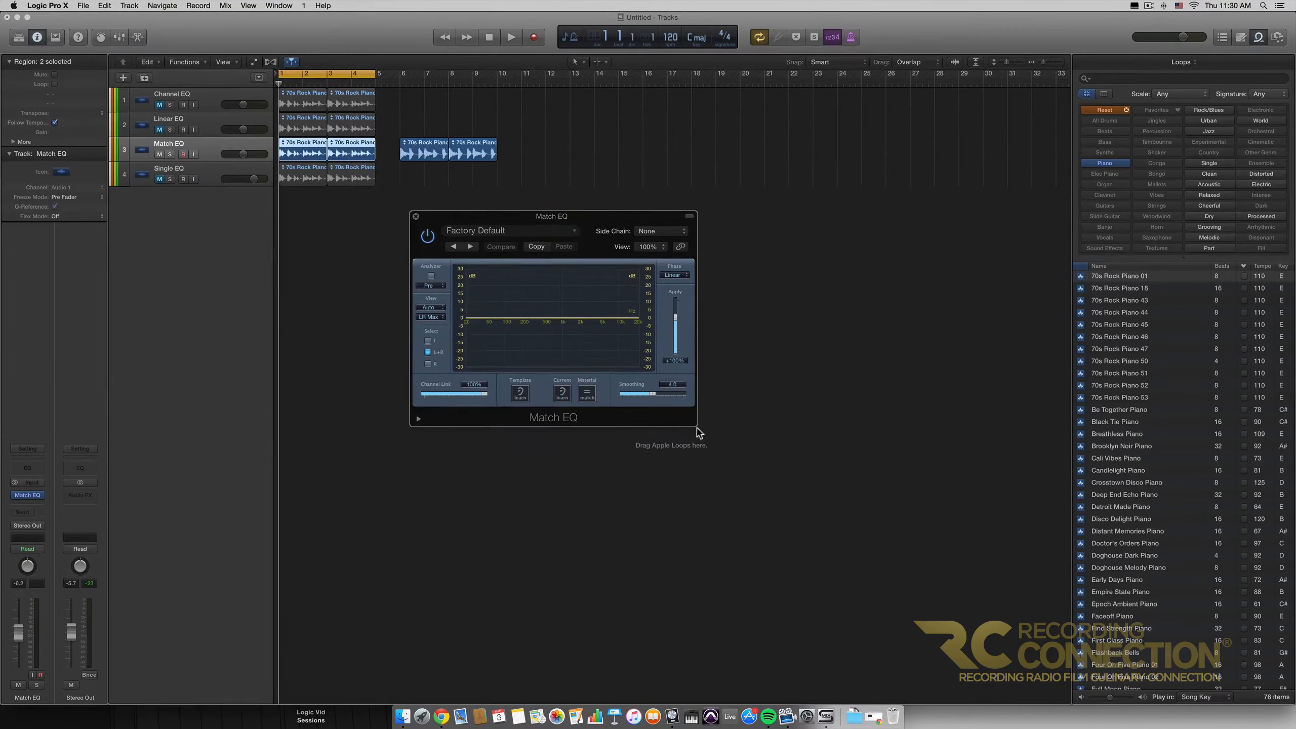
pyautogui.moveTo(699, 433); pyautogui.dragTo(752, 469)
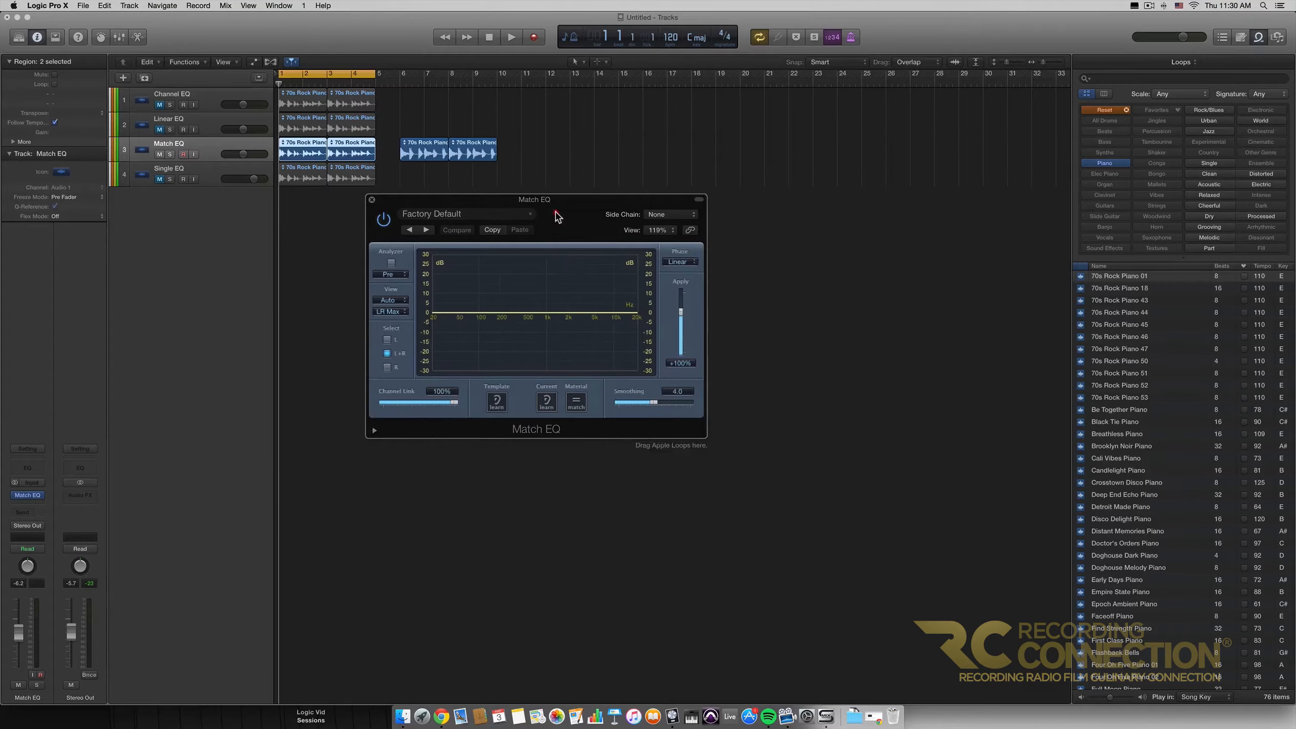
pyautogui.moveTo(556, 212); pyautogui.dragTo(556, 213)
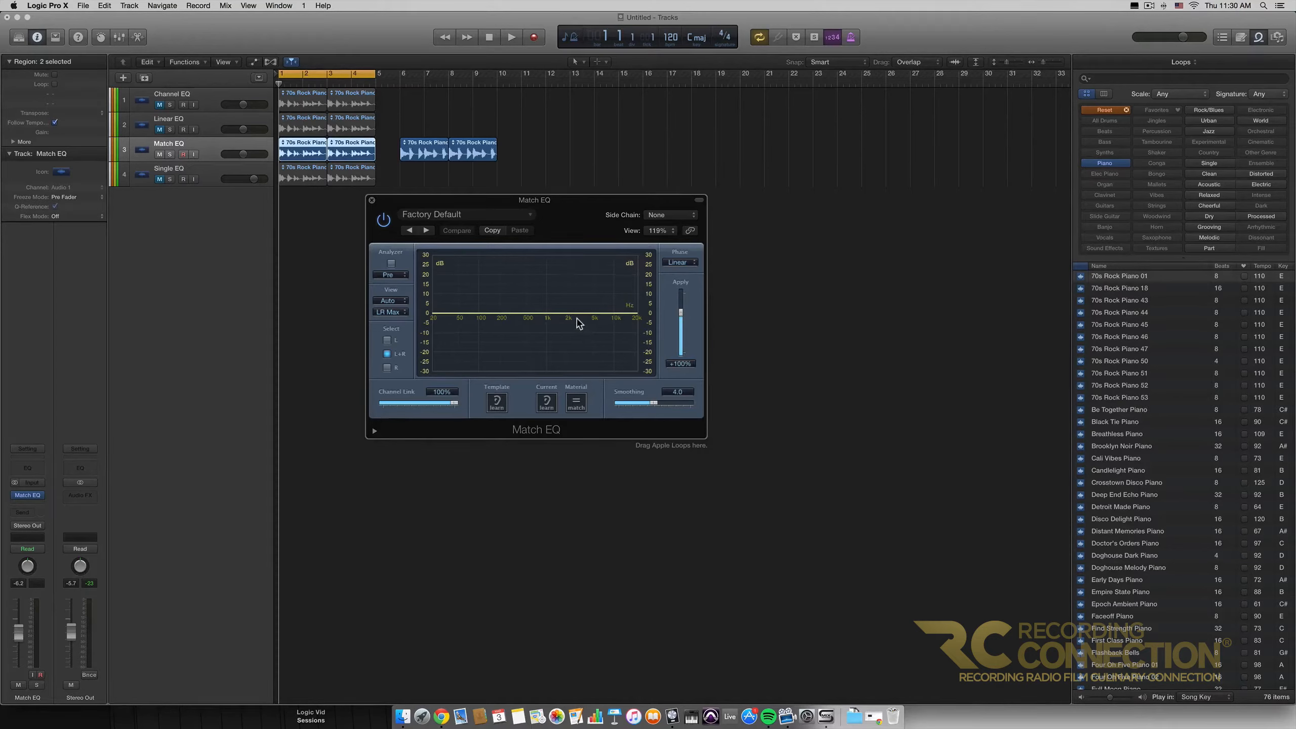
# - Place the playhead at bar 6 and set the cycle range from bar 6 to bar 13
pyautogui.click(400, 81)
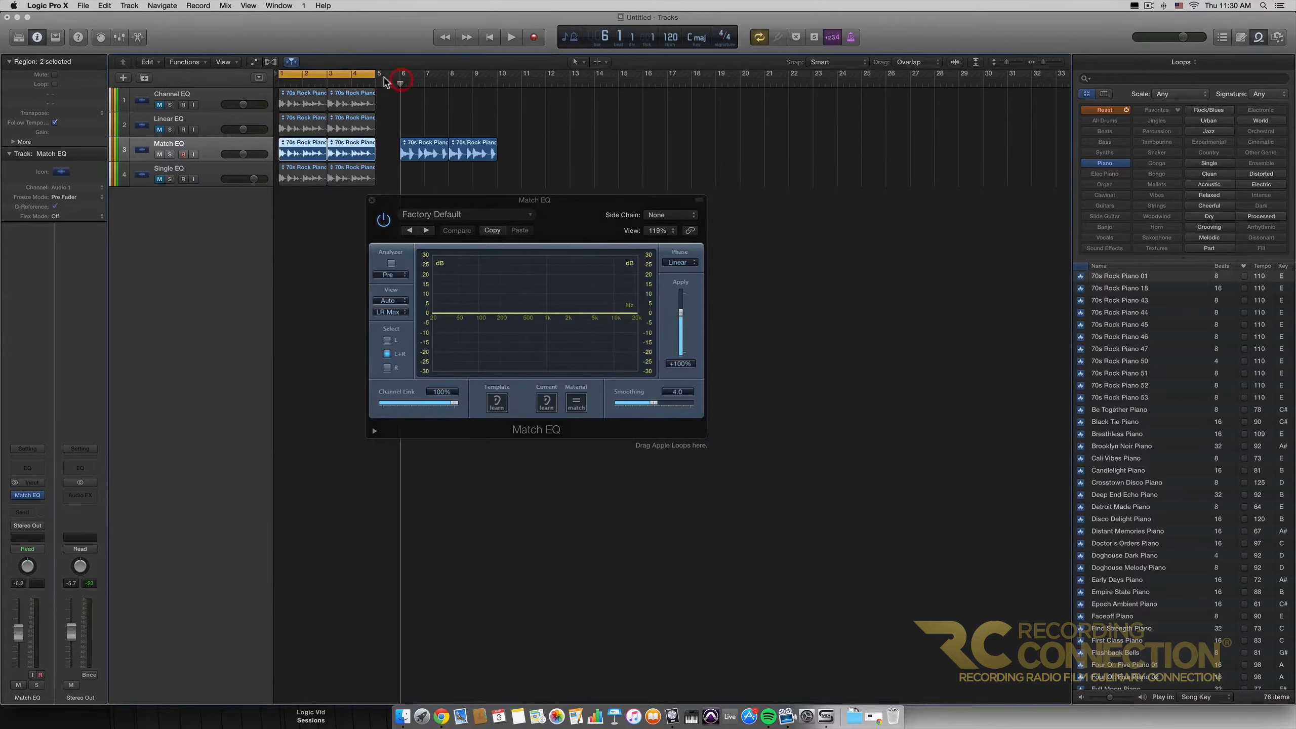
pyautogui.click(355, 74)
pyautogui.click(402, 76)
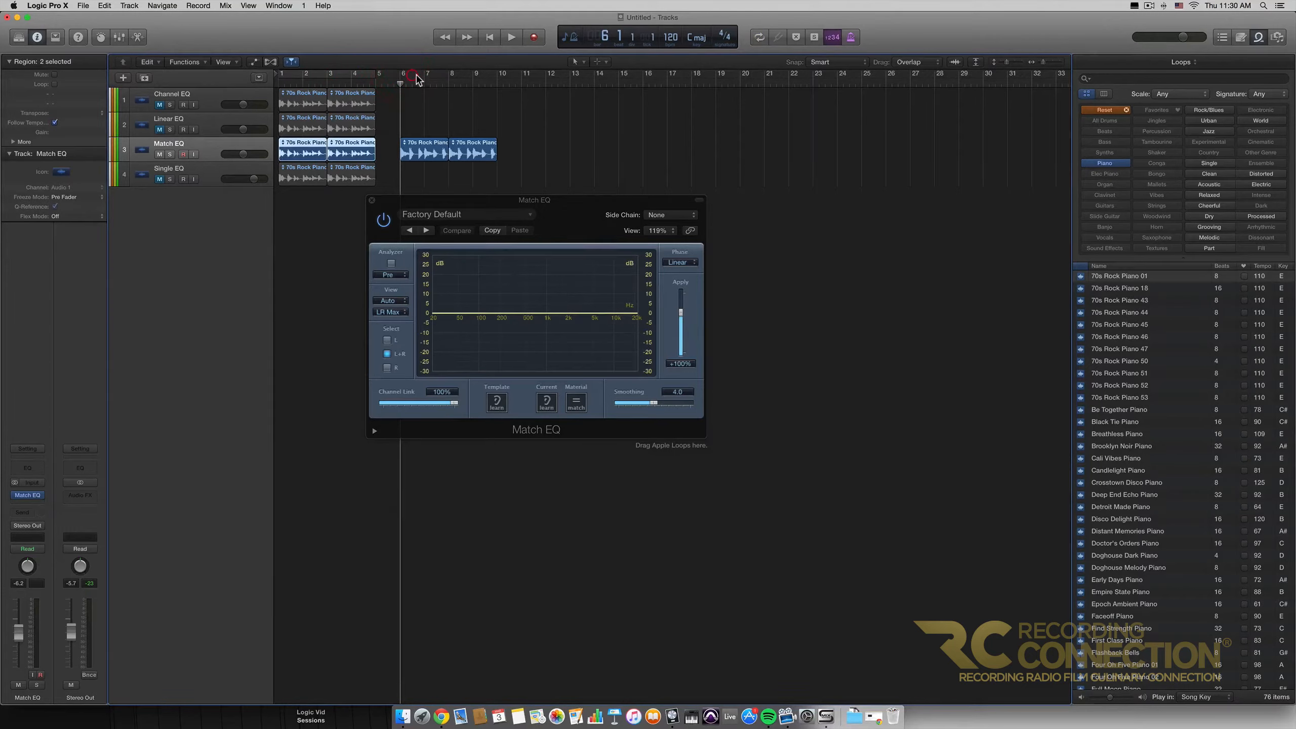
pyautogui.moveTo(353, 74); pyautogui.dragTo(498, 74)
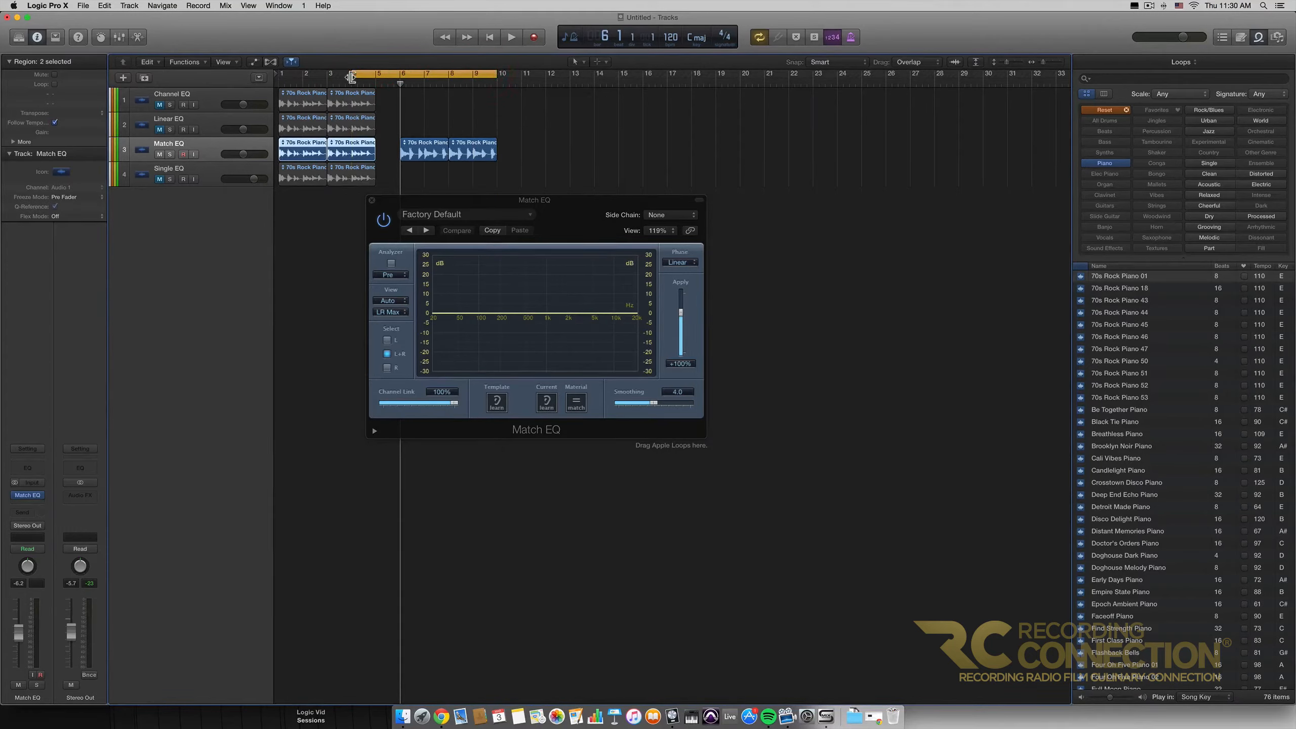
pyautogui.moveTo(351, 77); pyautogui.dragTo(402, 76)
pyautogui.moveTo(497, 74); pyautogui.dragTo(562, 75)
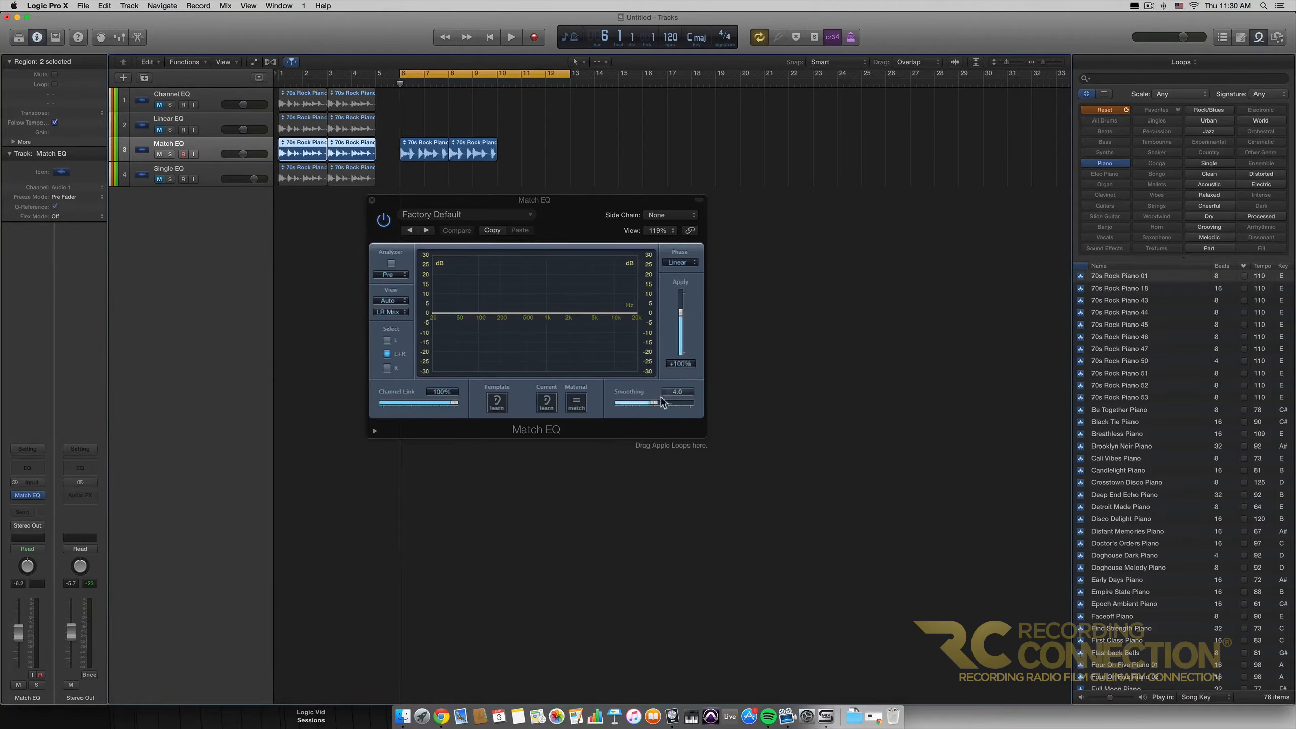
pyautogui.click(681, 262)
pyautogui.click(683, 263)
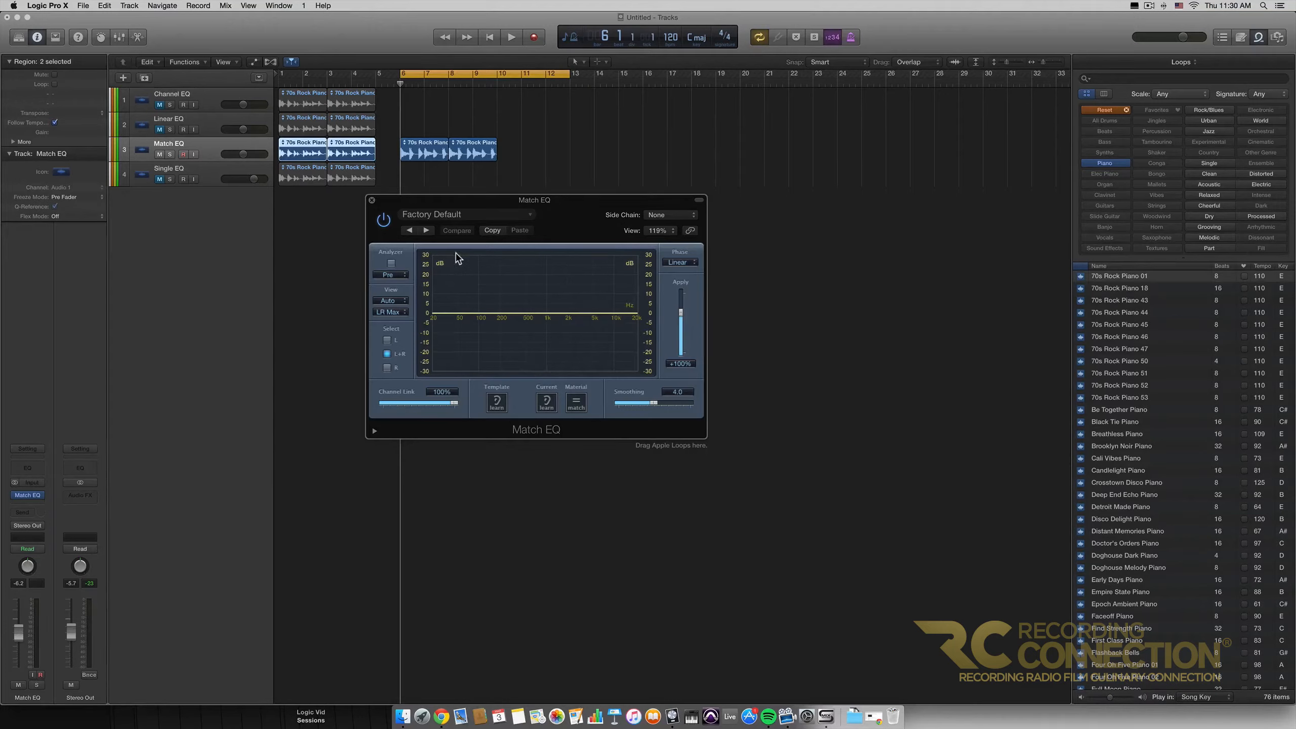
# - Learn the Match EQ template spectrum by playing the piano loops from bar 6 until just past bar 10
pyautogui.click(497, 404)
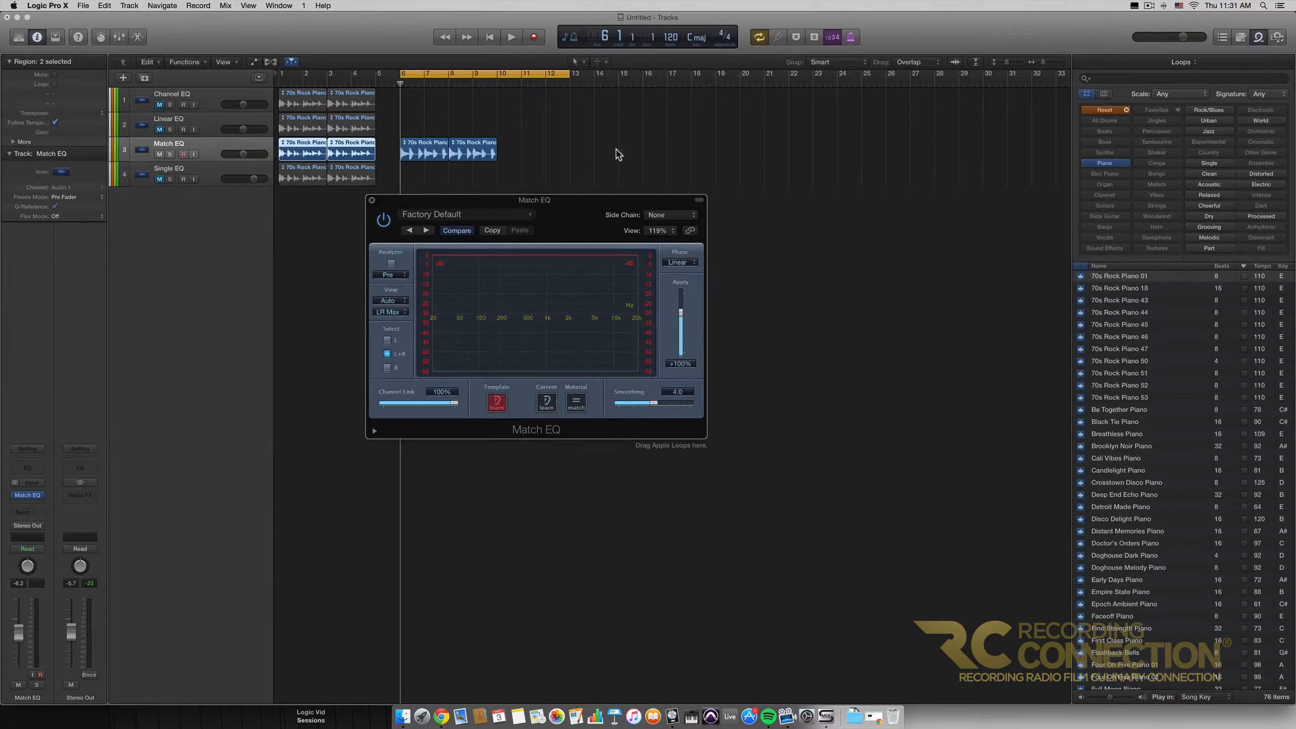
pyautogui.click(509, 37)
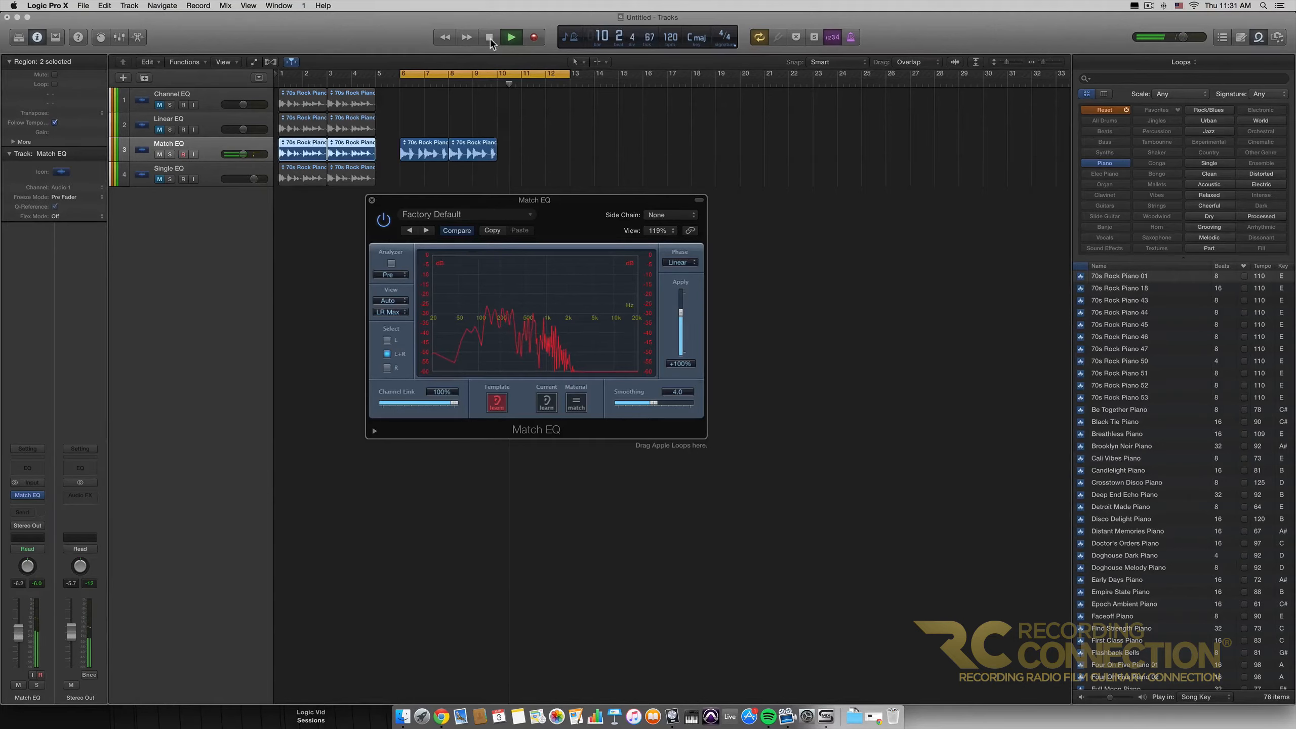
pyautogui.click(490, 39)
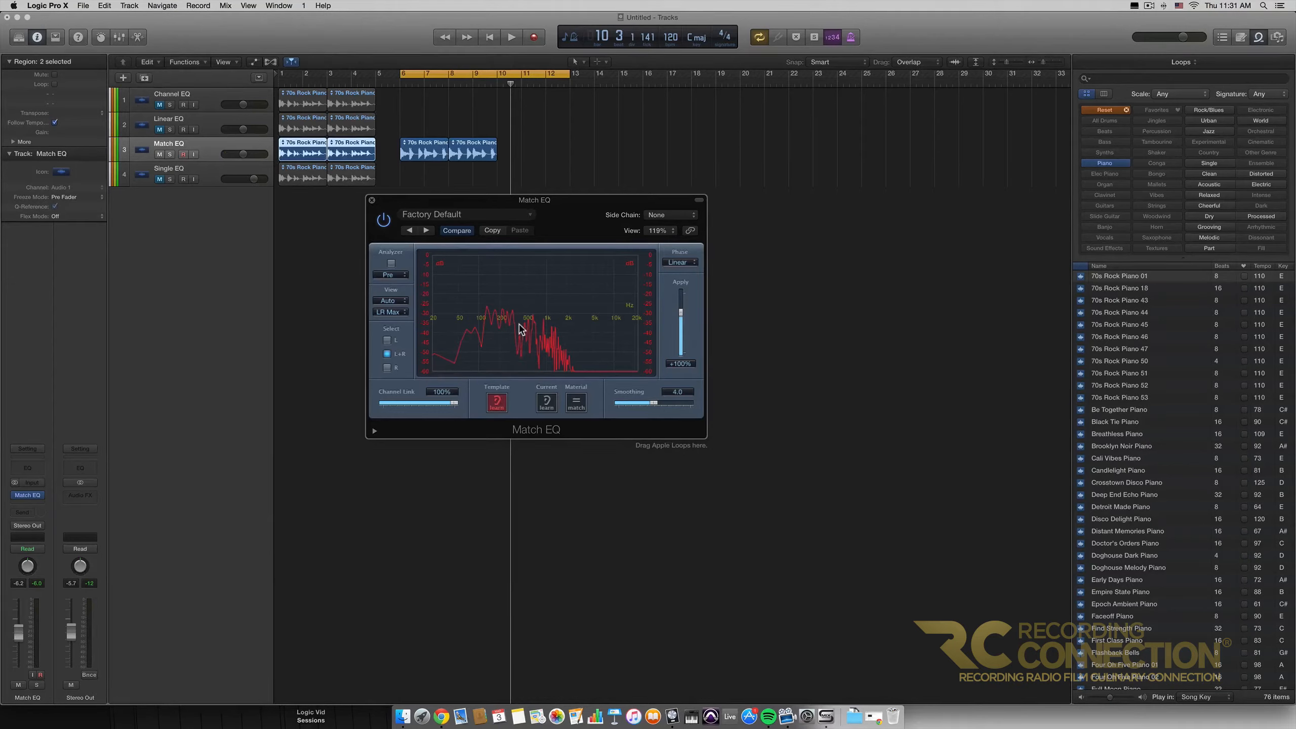
# - Enable learning of the current spectrum in Match EQ and set the cycle range from bar 1 to just past bar 5
pyautogui.click(546, 403)
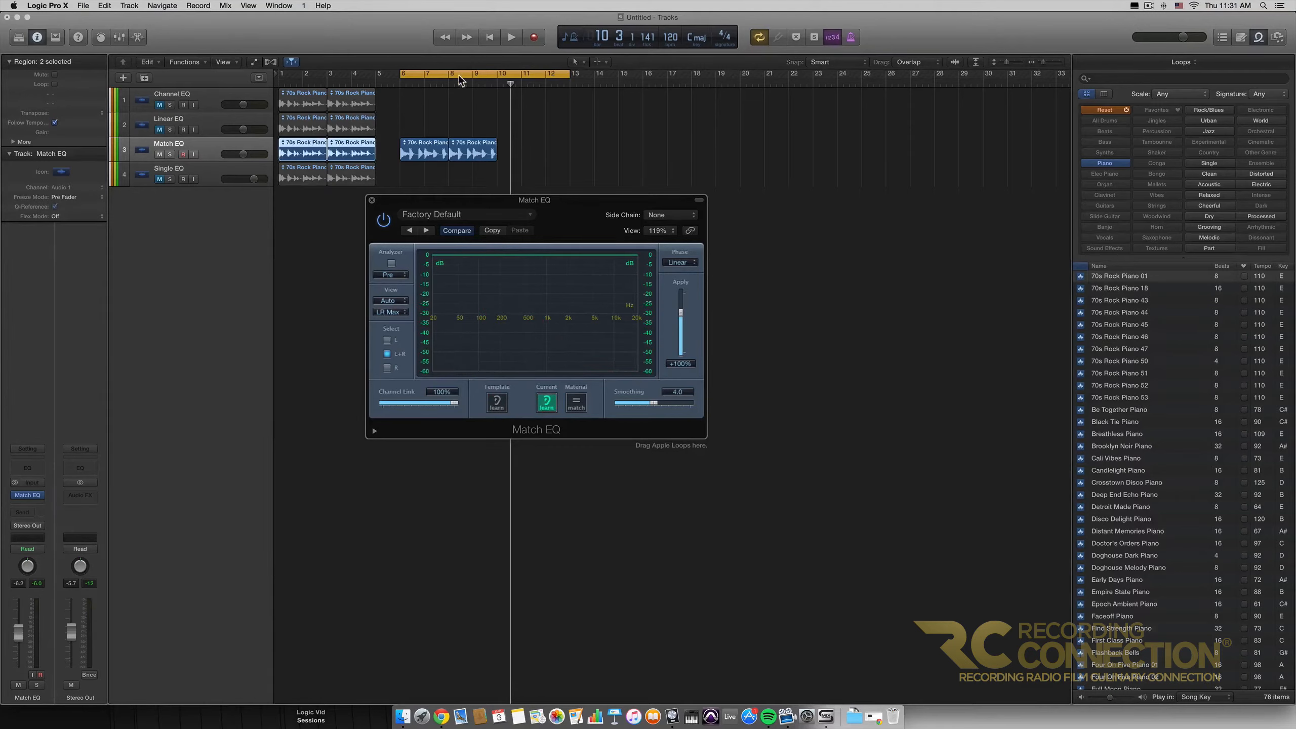
pyautogui.moveTo(461, 79); pyautogui.dragTo(339, 77)
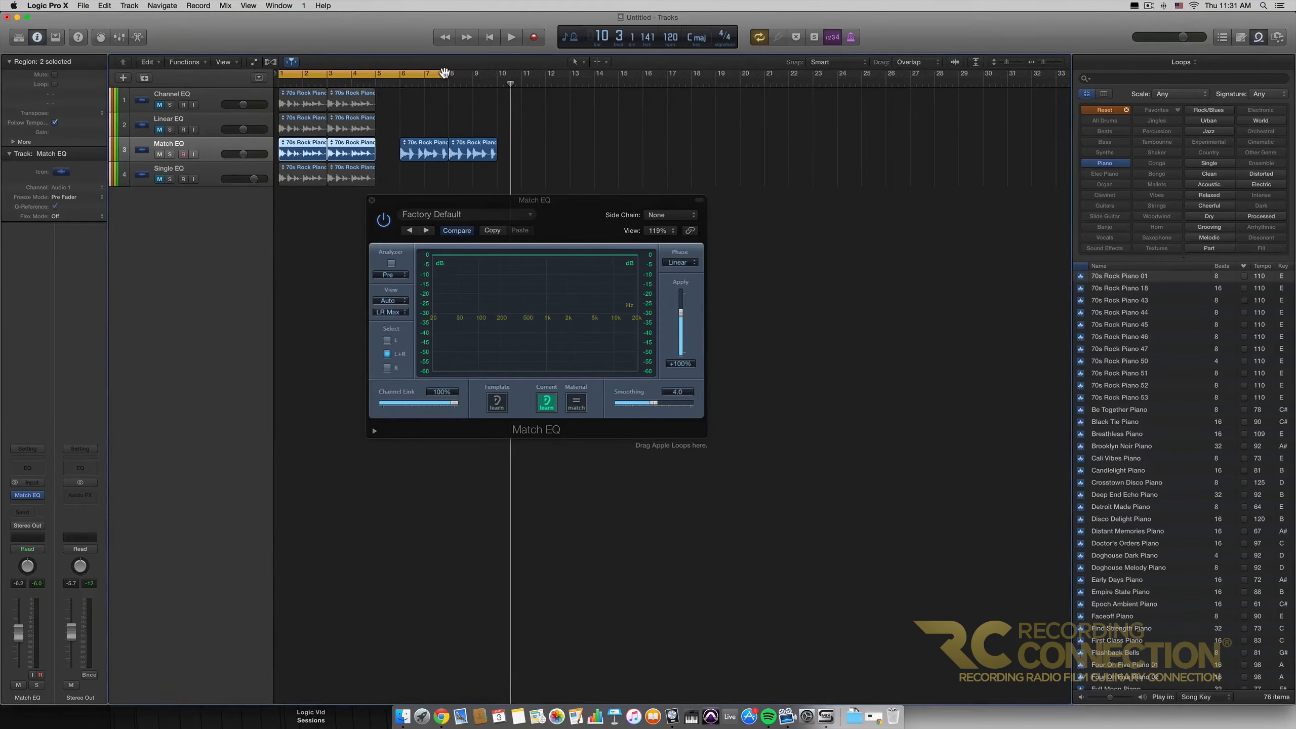
pyautogui.click(445, 74)
pyautogui.click(357, 75)
pyautogui.moveTo(450, 77); pyautogui.dragTo(397, 74)
pyautogui.click(489, 37)
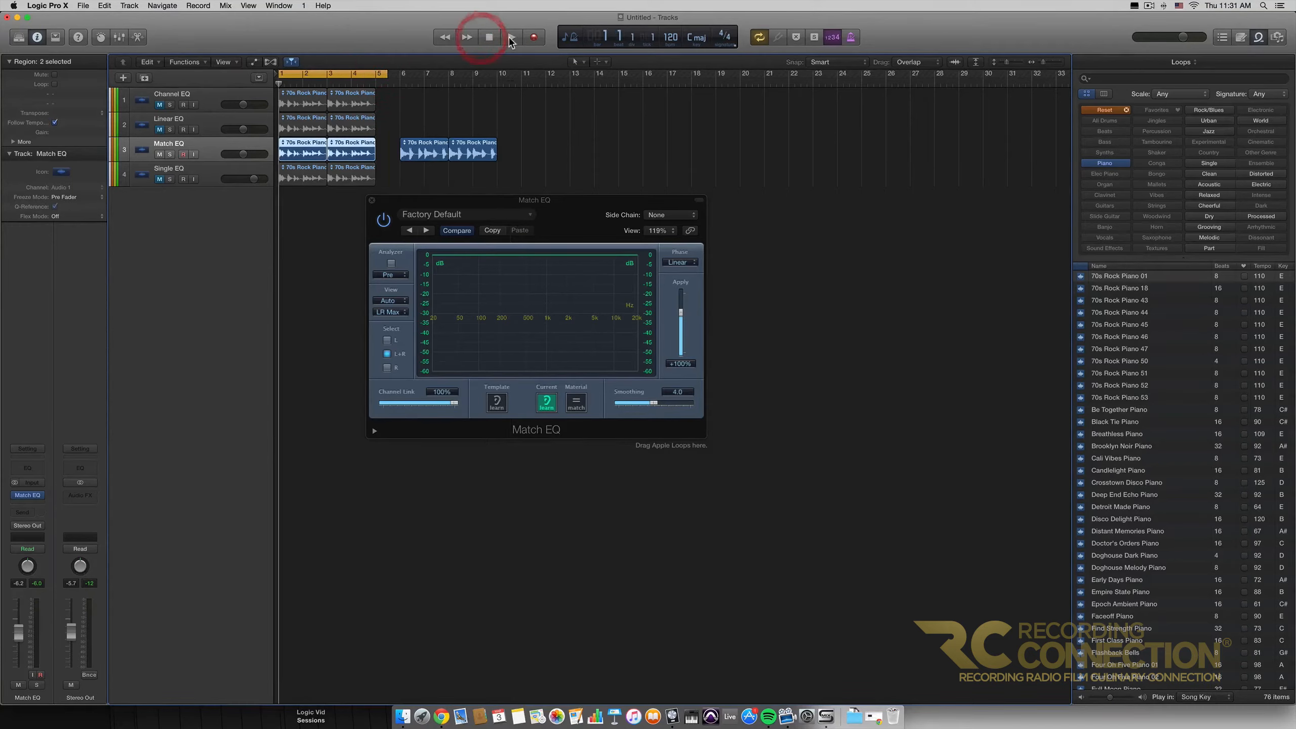
# - Play the loops from bar 1 to learn the current spectrum, and match it to the template
pyautogui.click(511, 37)
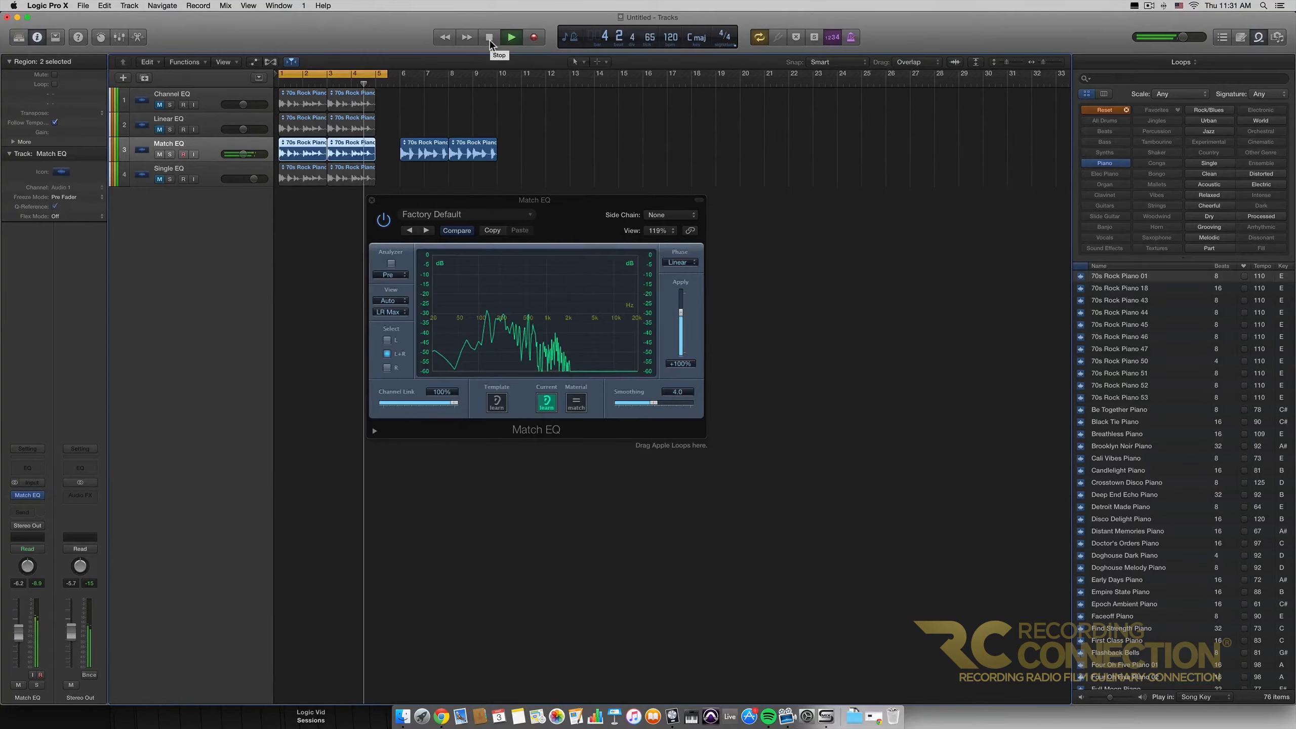
pyautogui.click(490, 38)
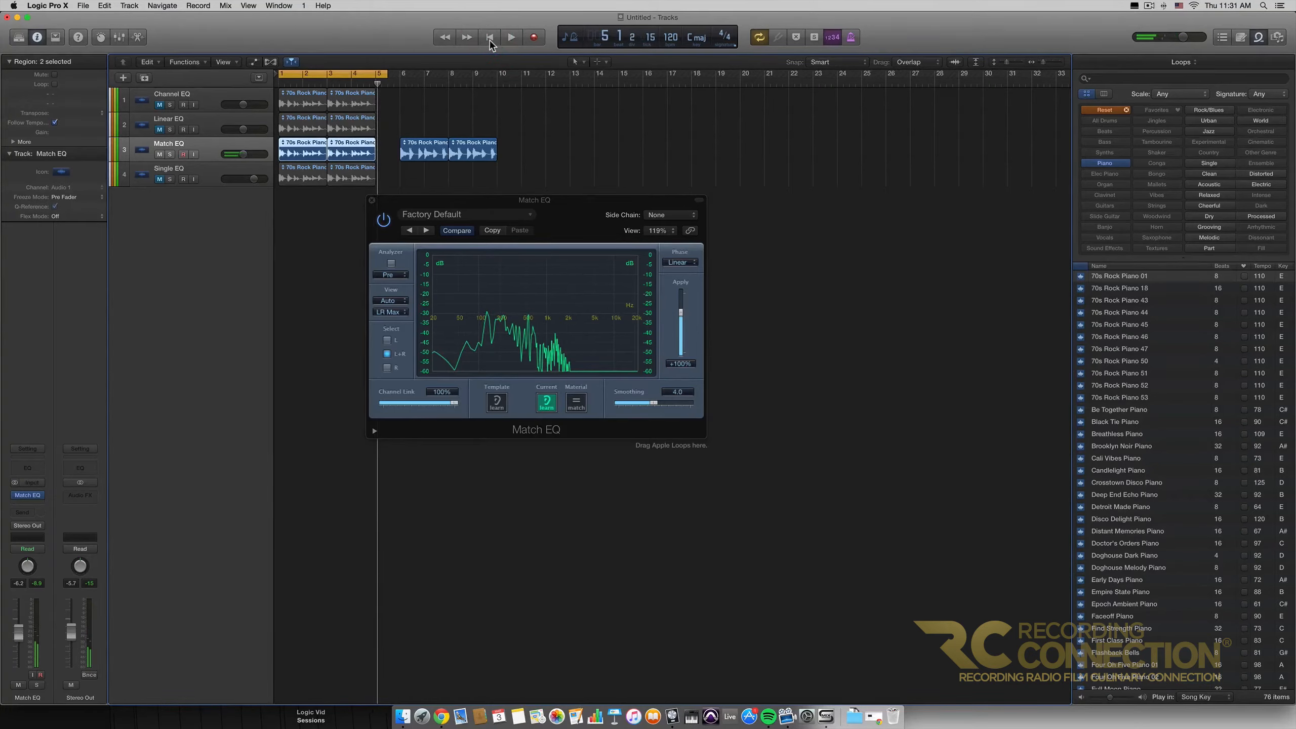
pyautogui.click(490, 38)
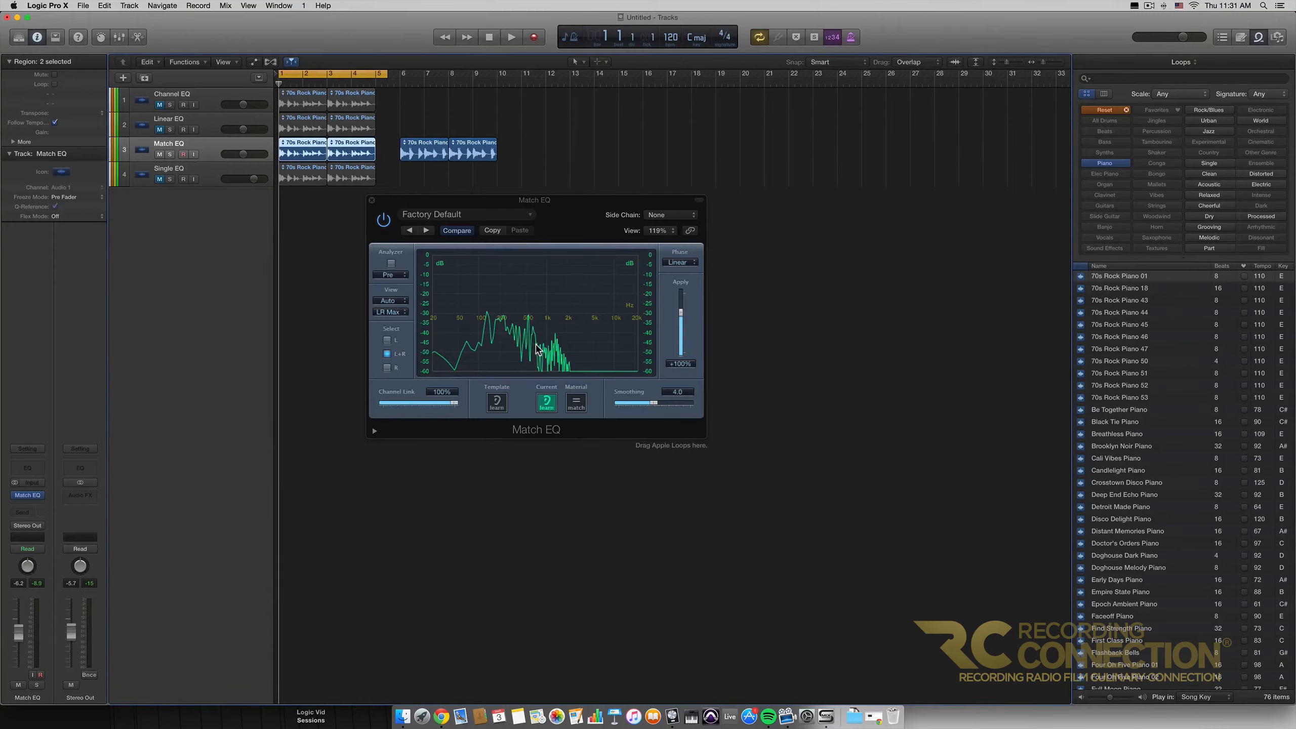
pyautogui.click(576, 405)
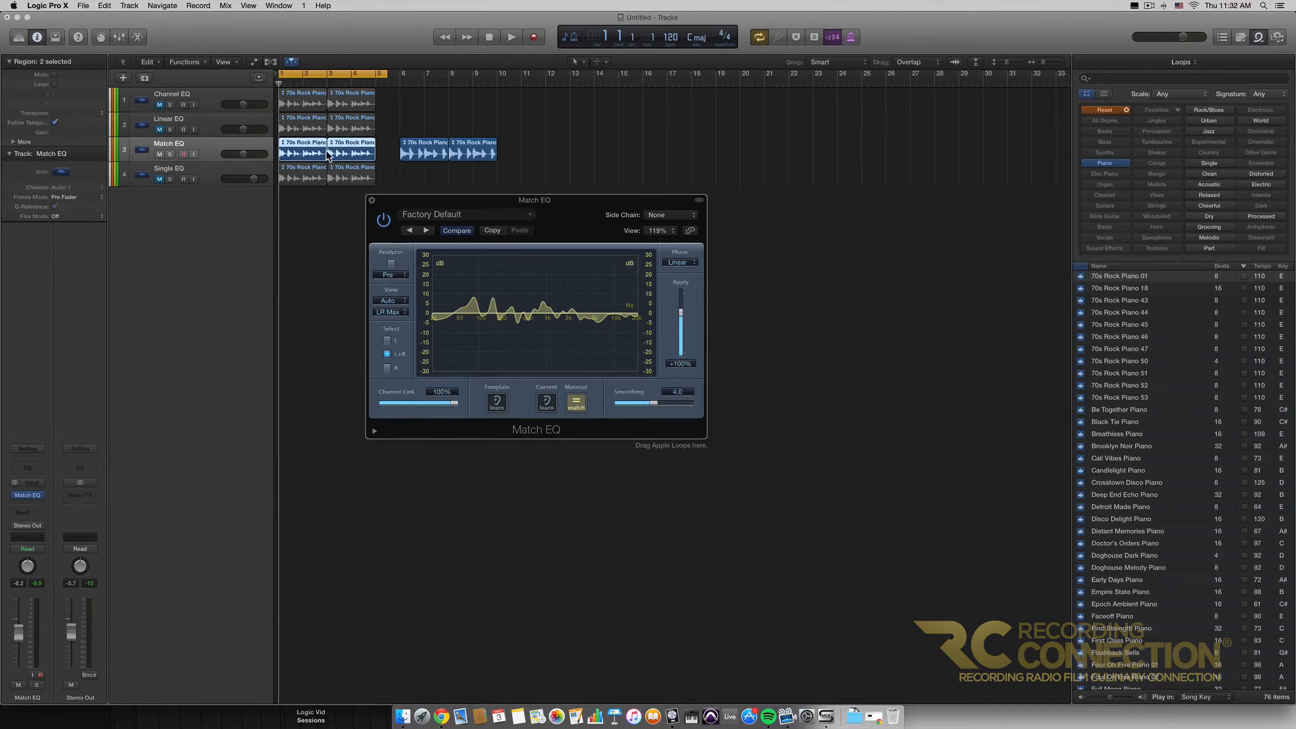
# - Set the cycle range to bars 6 to 10, bypass the Match EQ, and play the loops there without it
pyautogui.moveTo(353, 79); pyautogui.dragTo(470, 80)
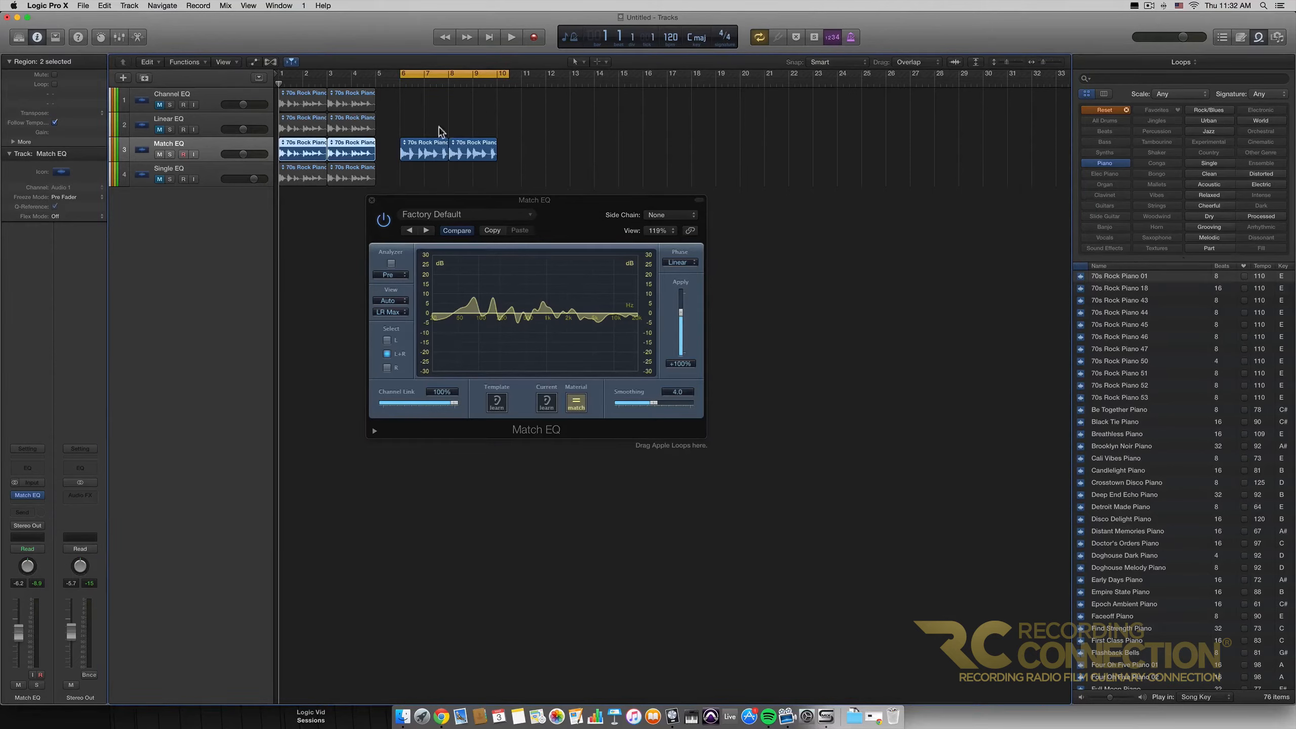
pyautogui.moveTo(469, 74); pyautogui.dragTo(495, 74)
pyautogui.click(383, 220)
pyautogui.click(515, 40)
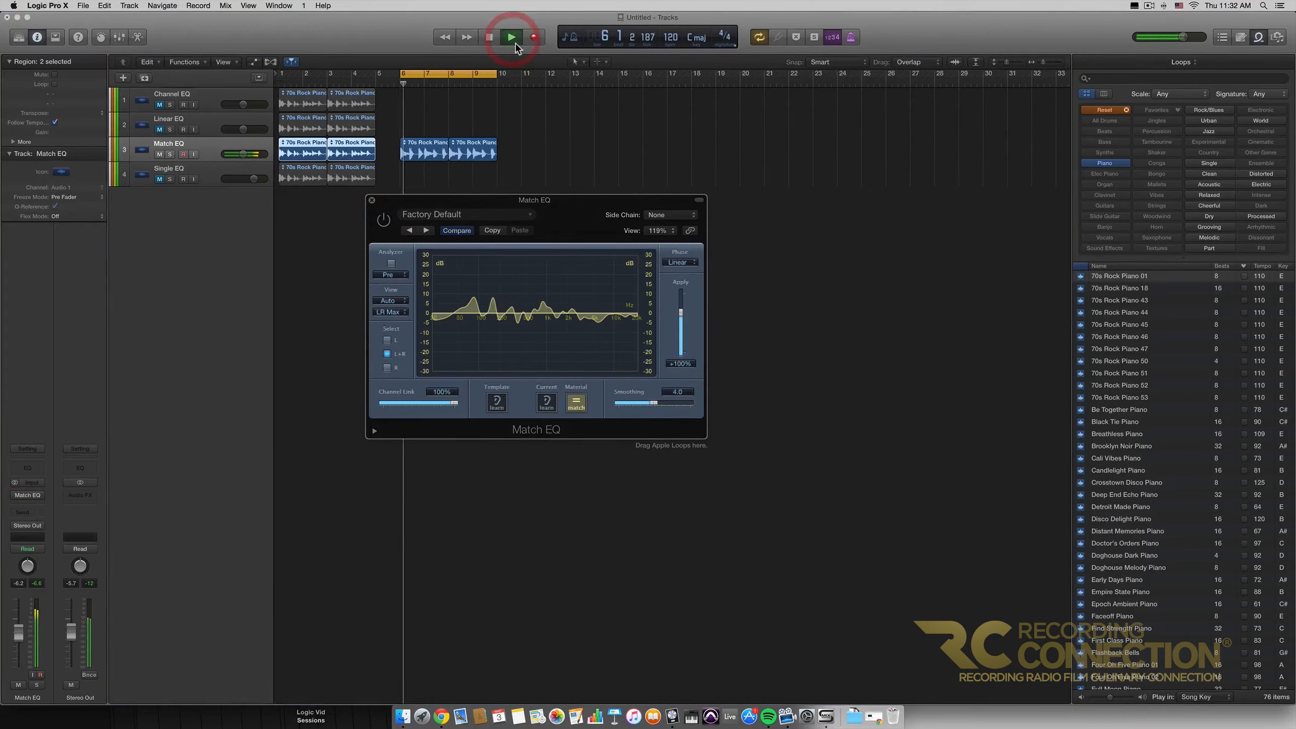
pyautogui.click(490, 36)
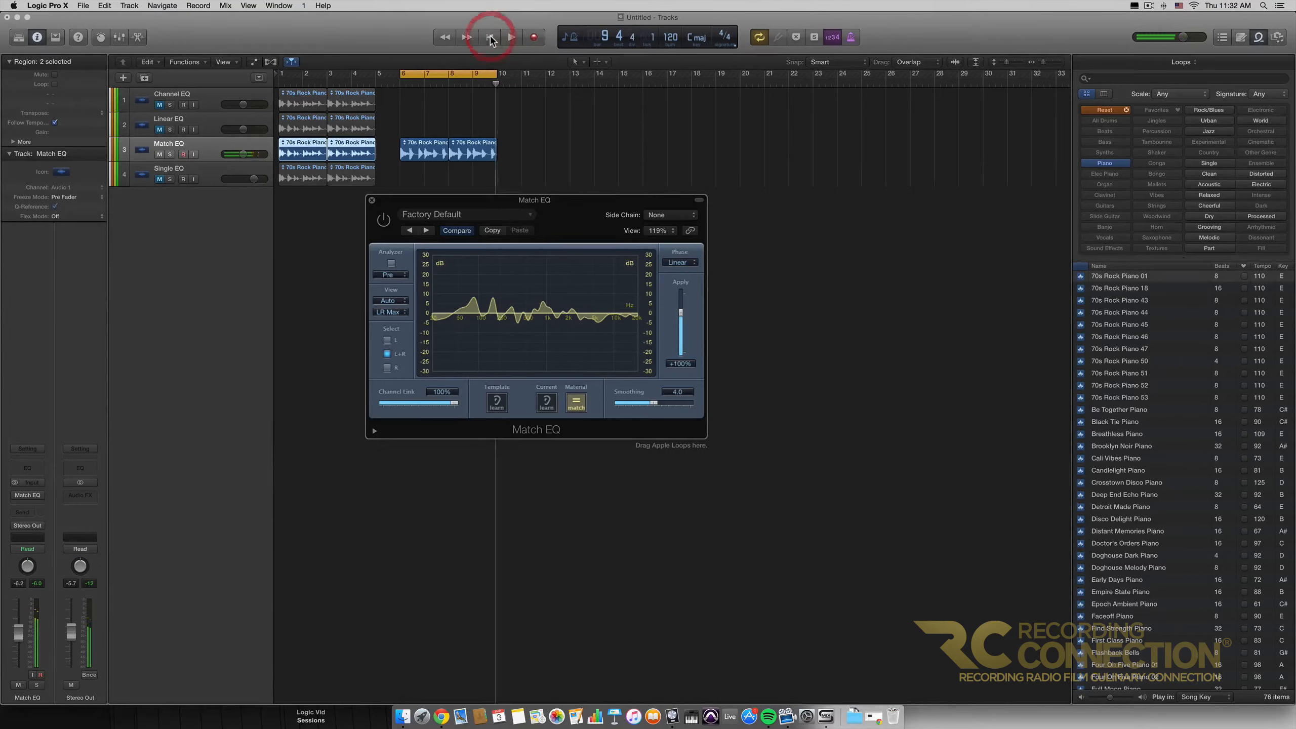
# - Move the cycle range to bars 1 to 5, enable the Match EQ, and play the loops there with it active
pyautogui.click(490, 36)
pyautogui.moveTo(469, 81); pyautogui.dragTo(341, 79)
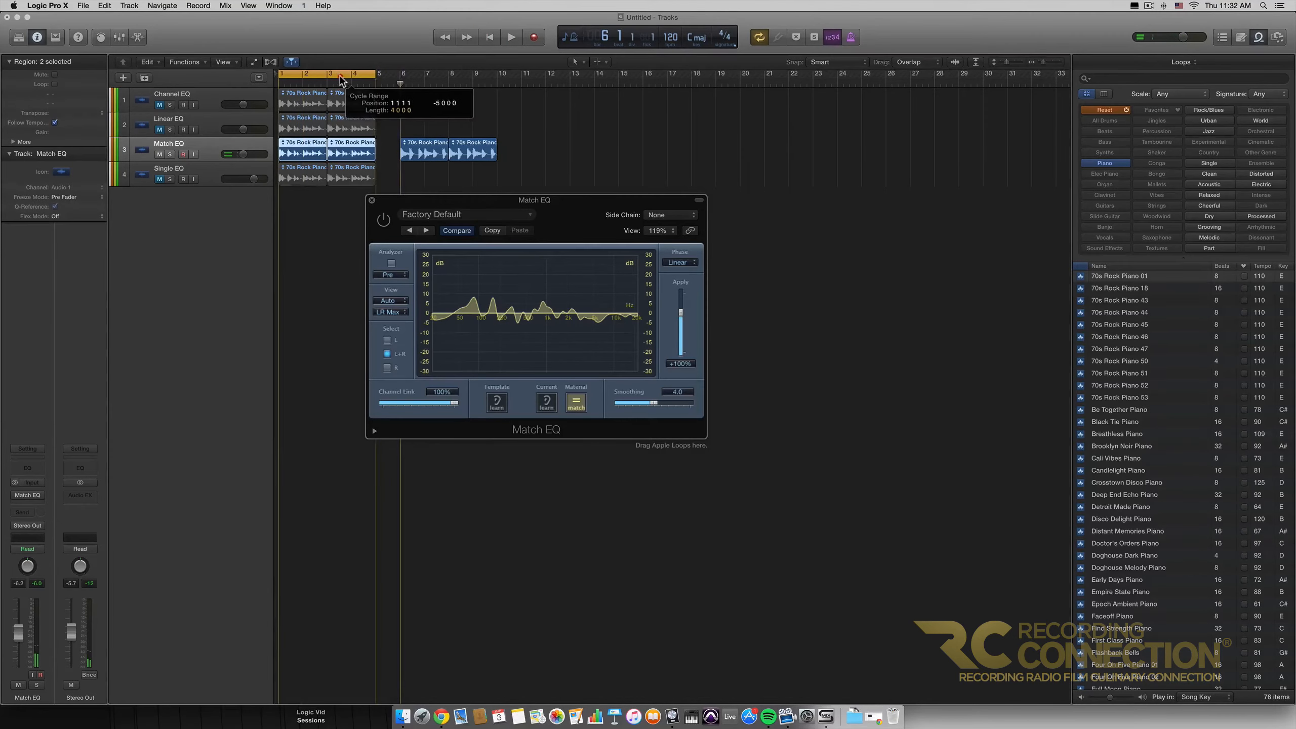
pyautogui.click(383, 220)
pyautogui.click(487, 40)
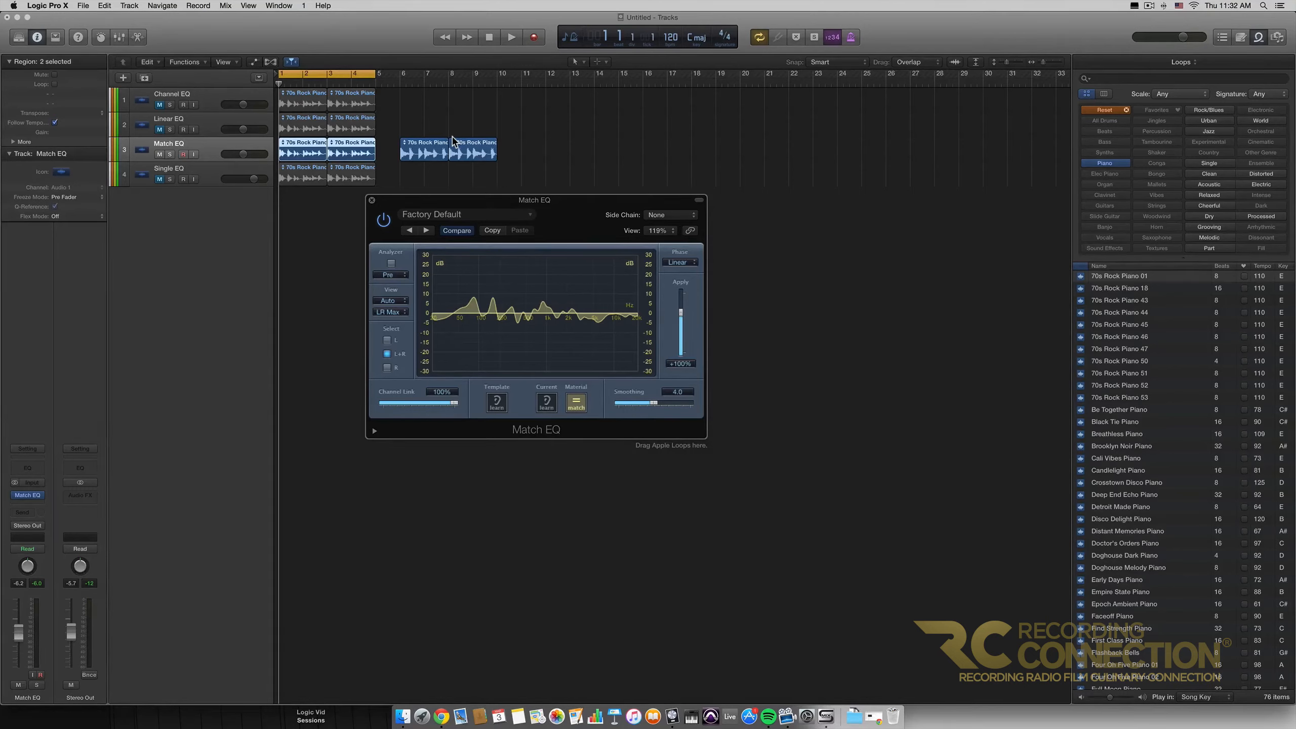
pyautogui.click(515, 37)
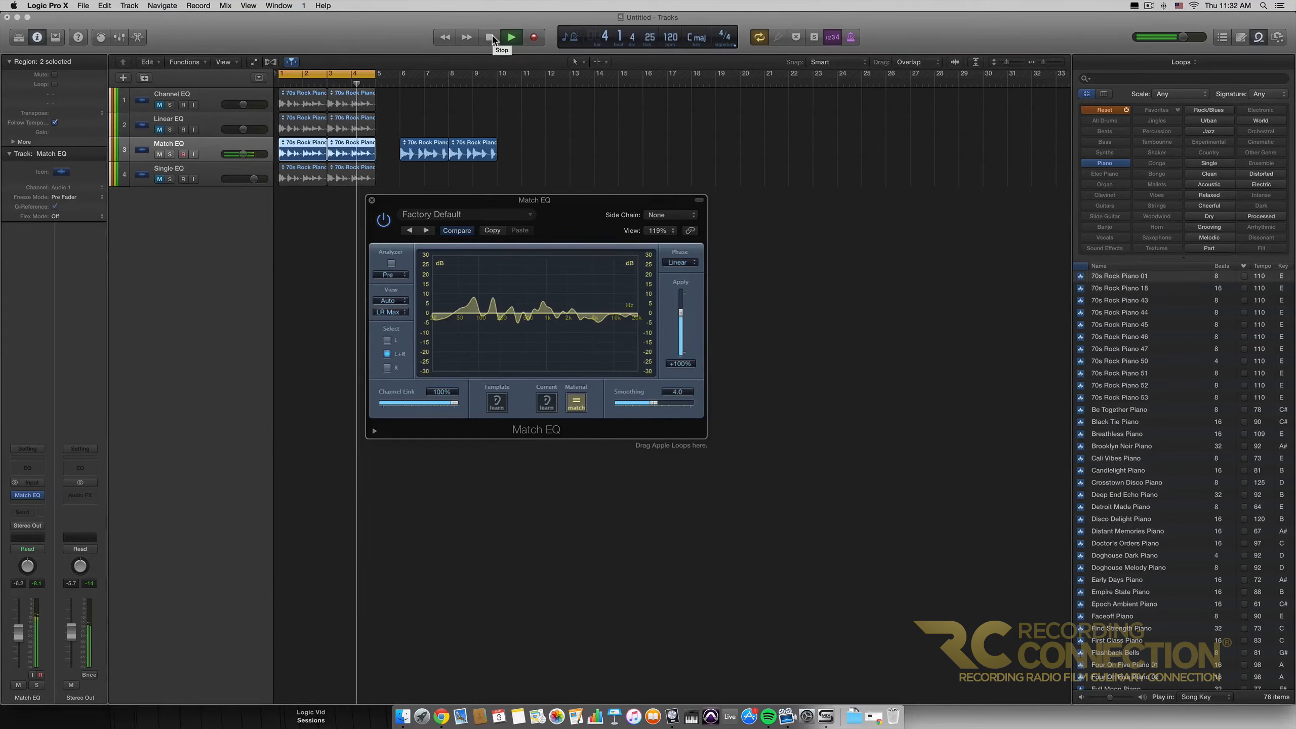
pyautogui.click(491, 37)
pyautogui.click(491, 37)
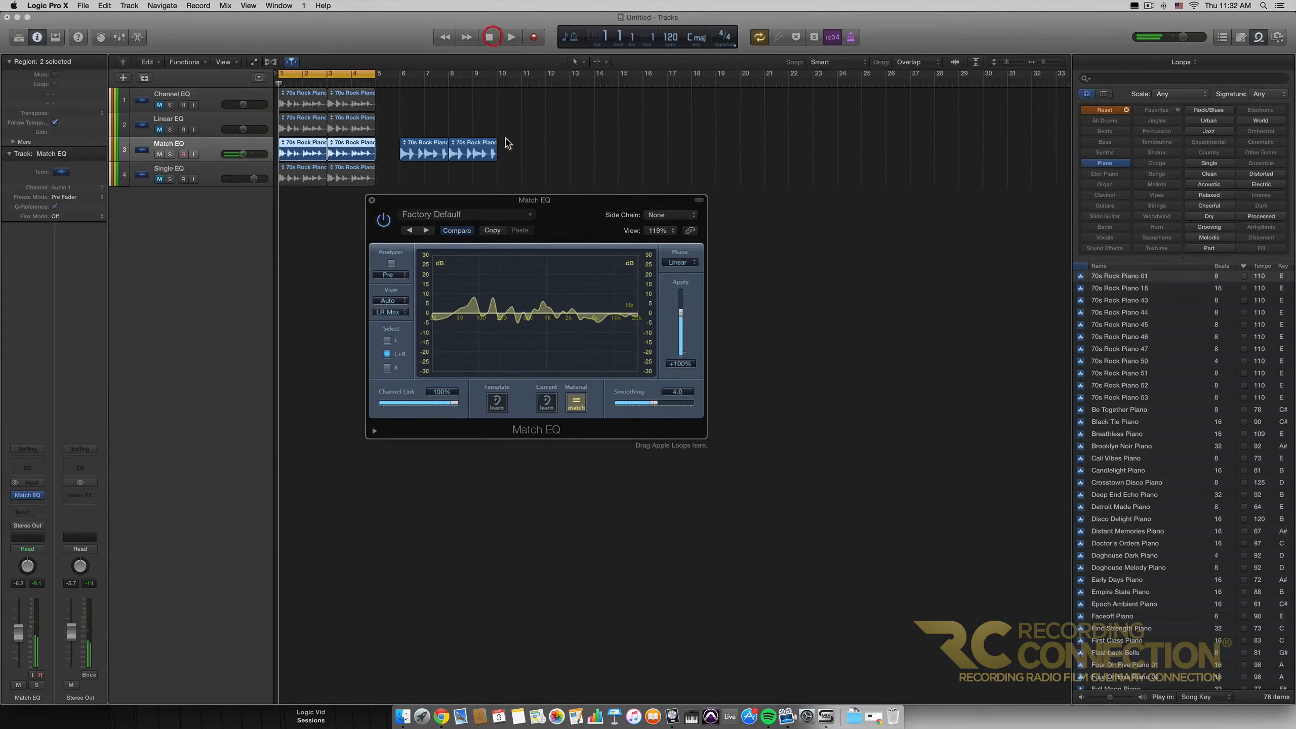
# - Bypass the Match EQ and play the bar 1 loops without it, returning the playhead to the start
pyautogui.click(384, 219)
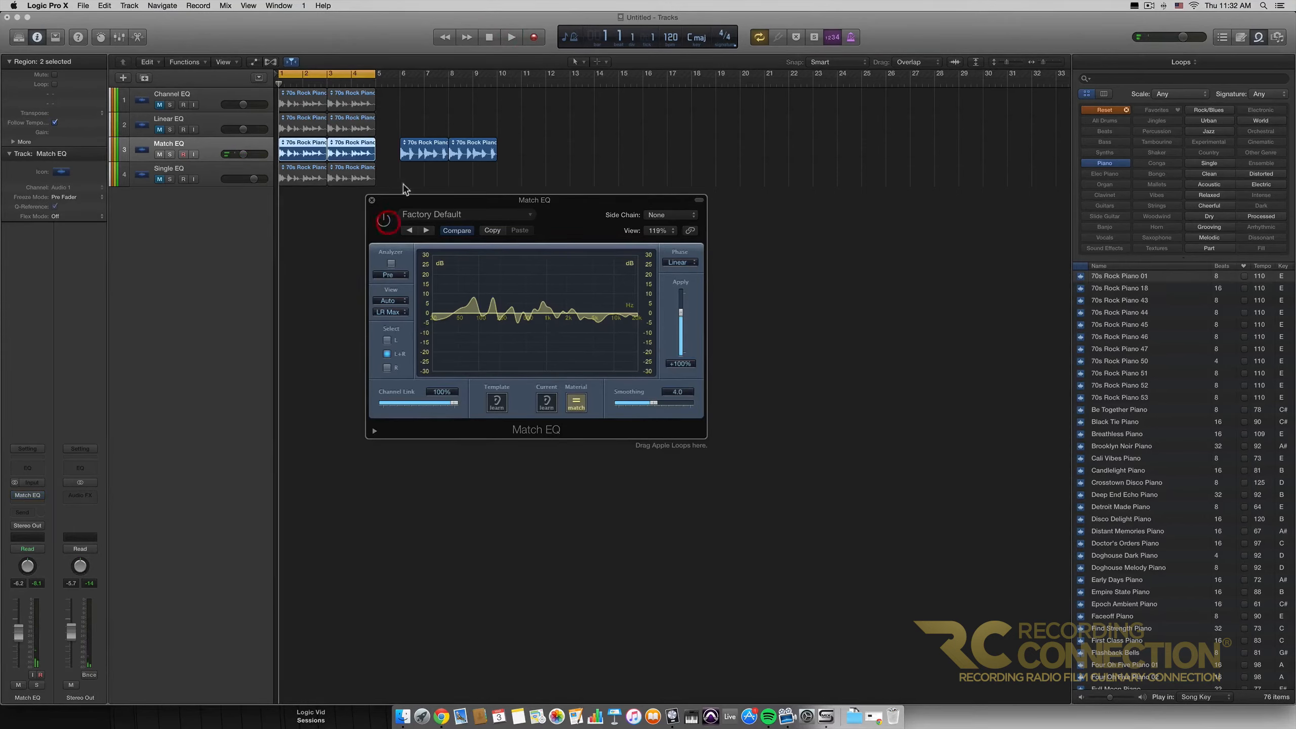
pyautogui.click(510, 38)
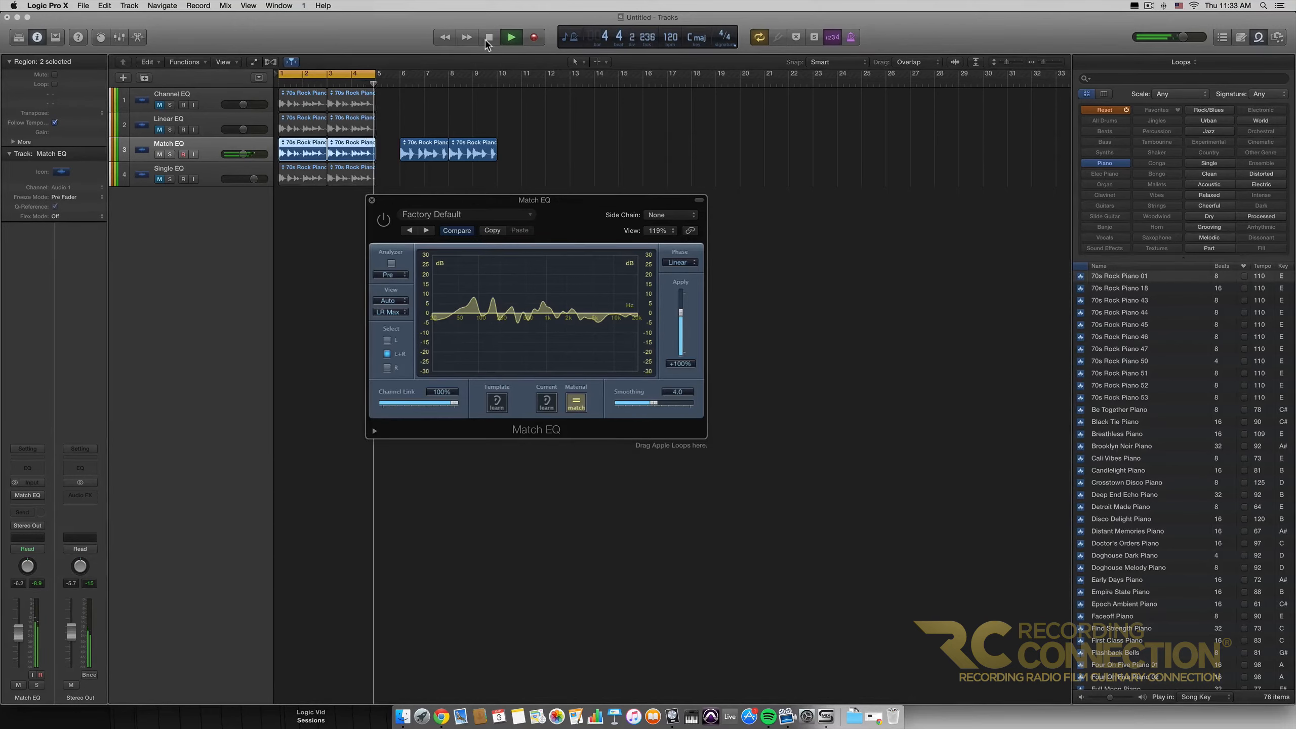
pyautogui.click(488, 39)
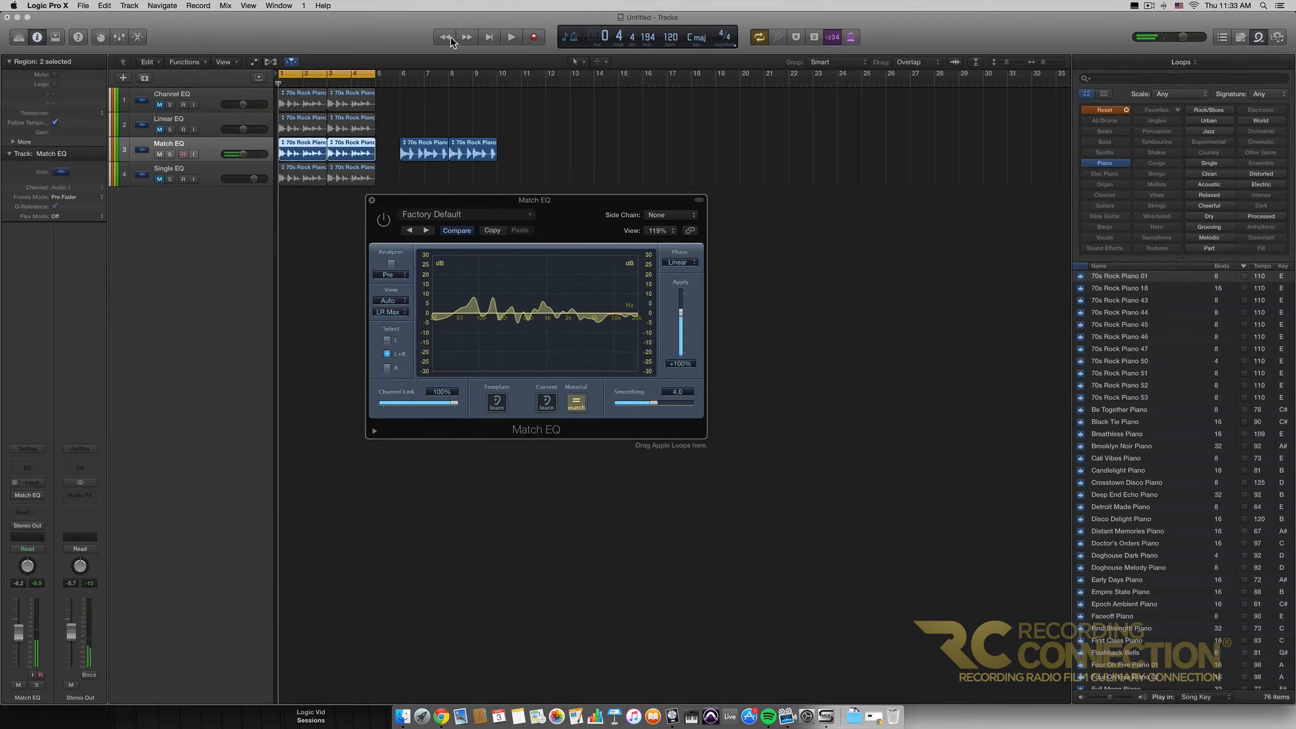
pyautogui.click(451, 39)
pyautogui.click(487, 39)
# - Select the regions on the Match EQ track and display Match EQ's learned current spectrum, followed by its template spectrum
pyautogui.moveTo(560, 214); pyautogui.dragTo(709, 186)
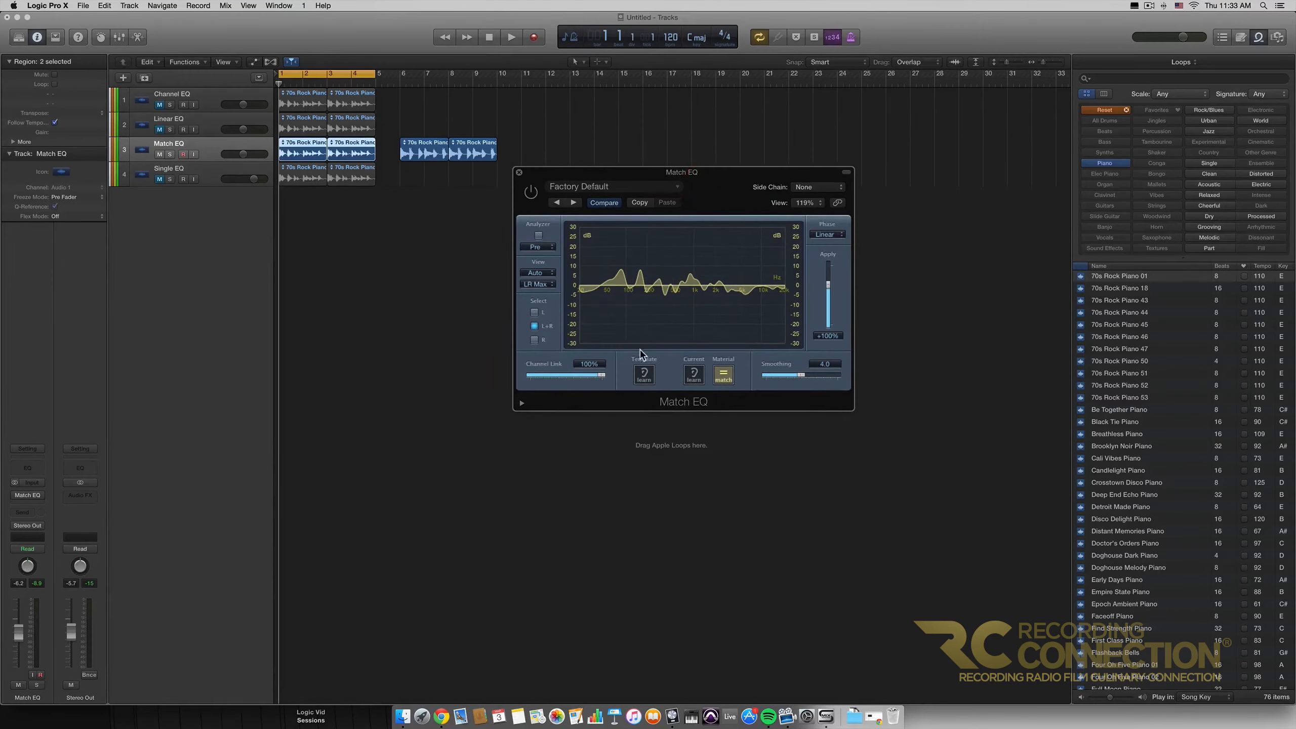
pyautogui.moveTo(434, 128); pyautogui.dragTo(365, 141)
pyautogui.click(387, 155)
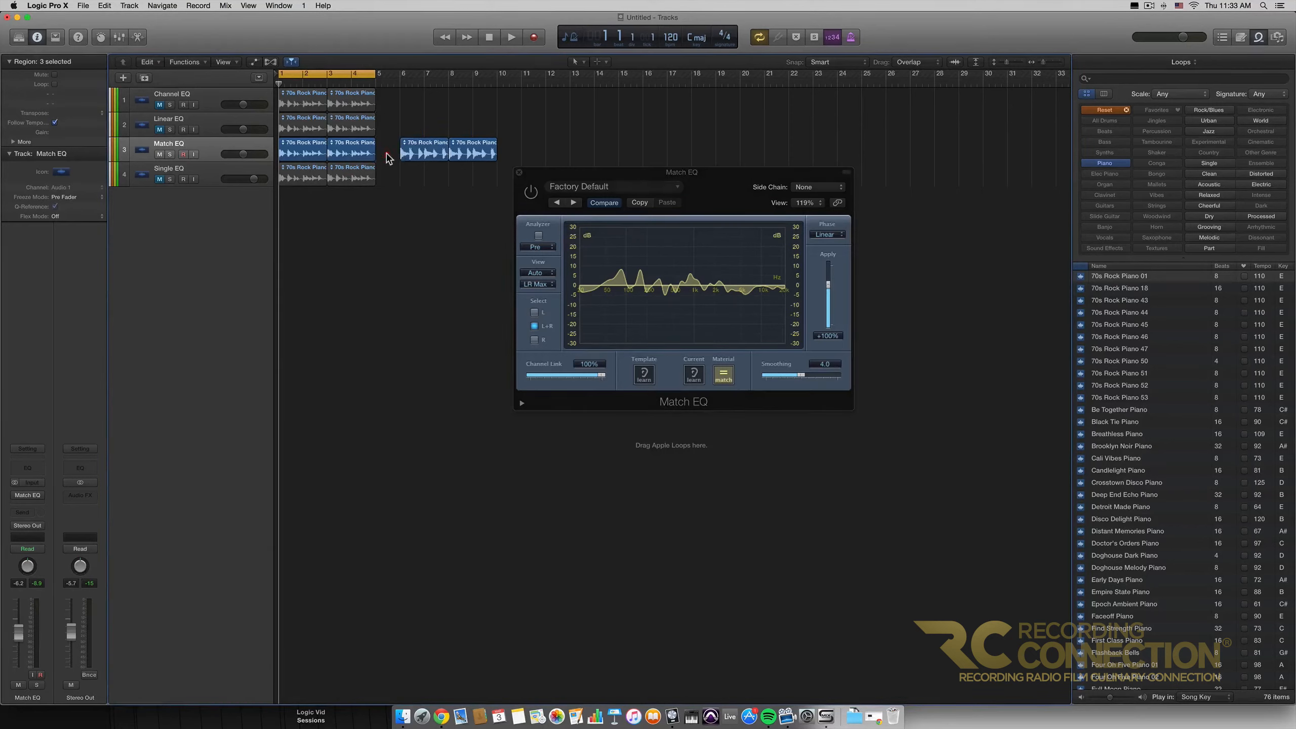
pyautogui.click(694, 378)
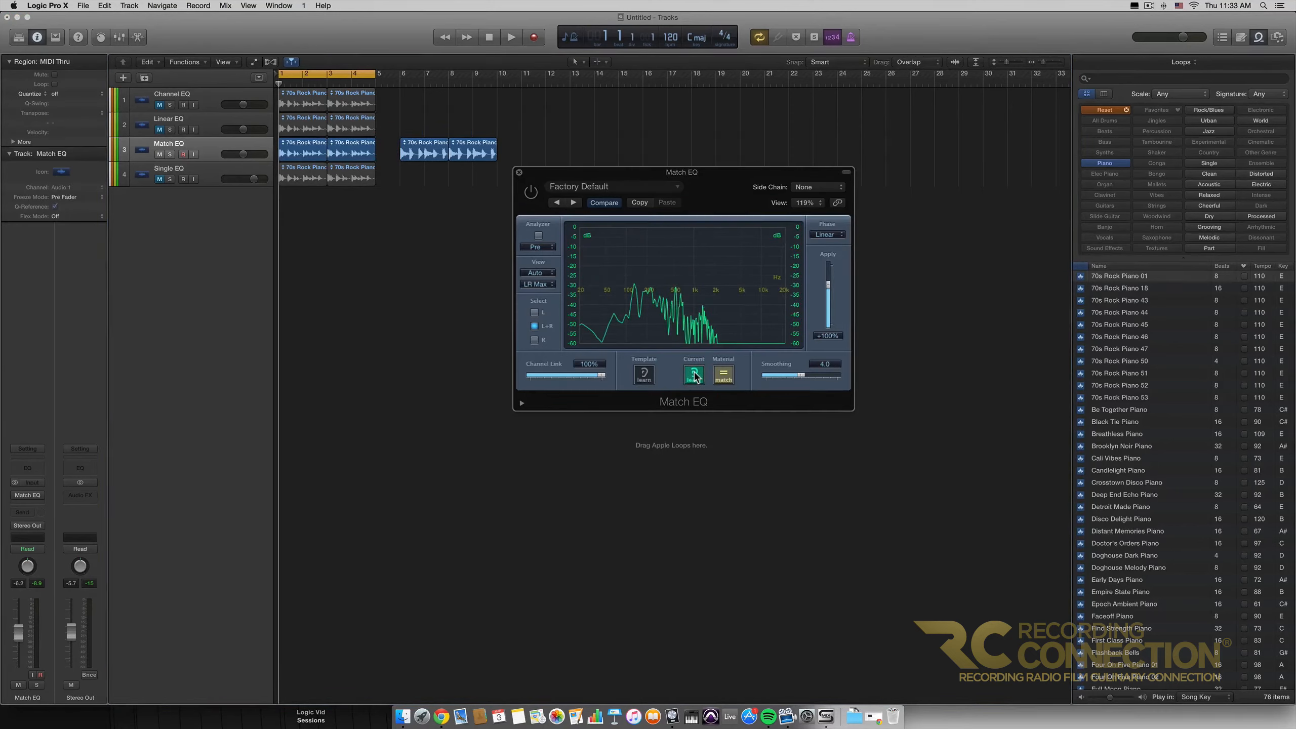
pyautogui.click(644, 374)
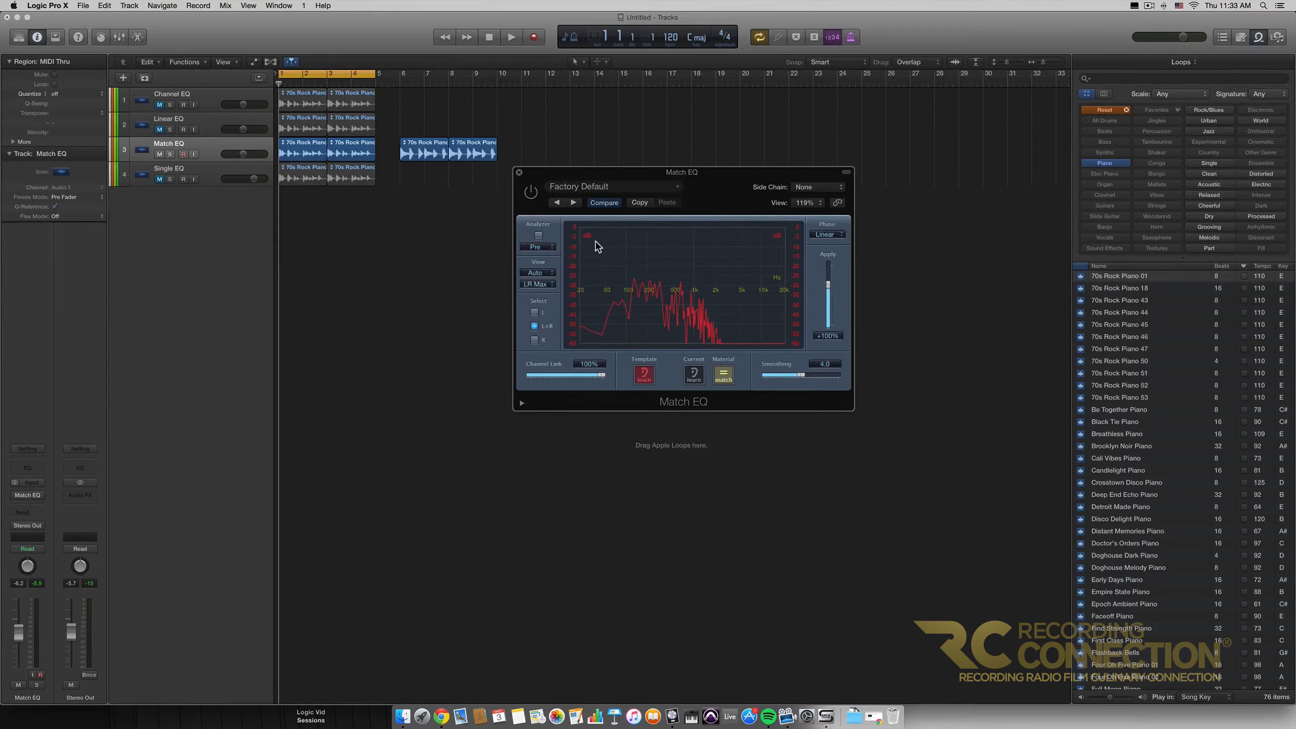
# - Close the Match EQ plug-in, mute the Match EQ track, and unmute the Single EQ track
pyautogui.click(491, 37)
pyautogui.click(519, 172)
pyautogui.click(160, 155)
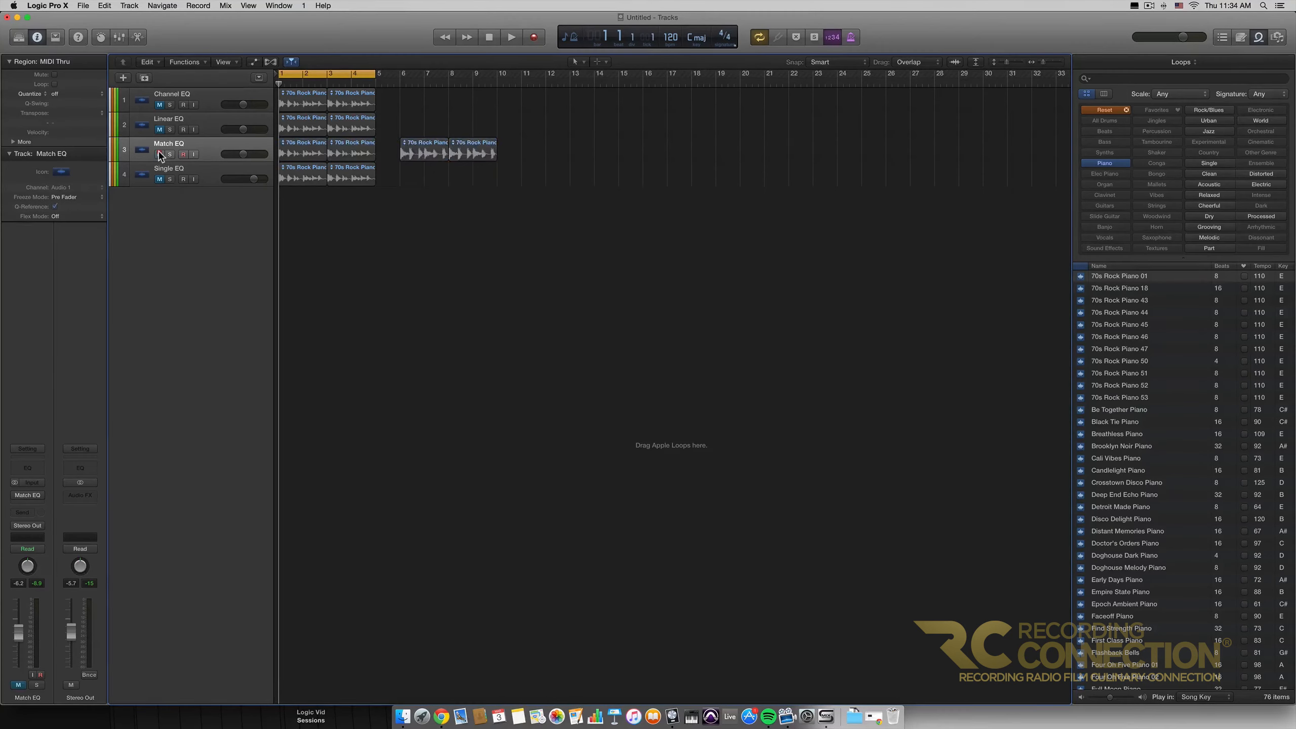
pyautogui.click(159, 180)
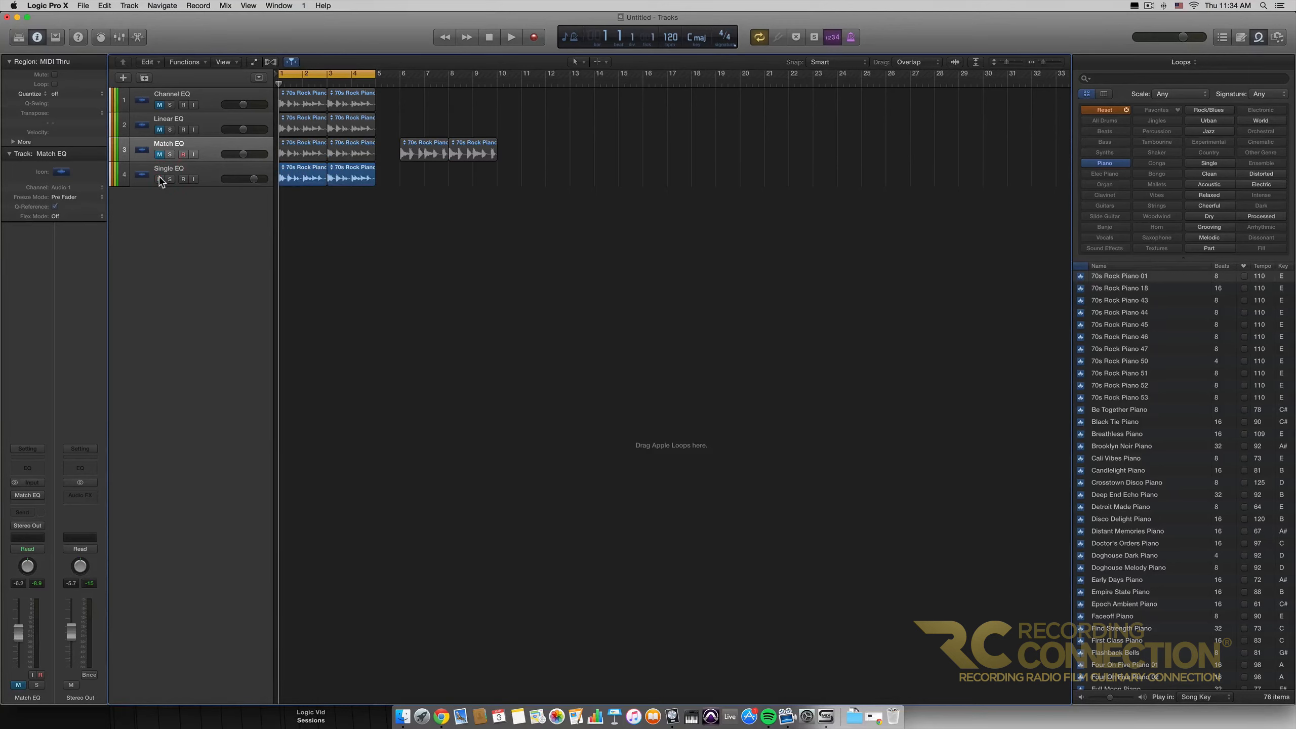
# - Select the Single EQ track and open its Single EQ plug-in in the middle of the workspace
pyautogui.click(213, 174)
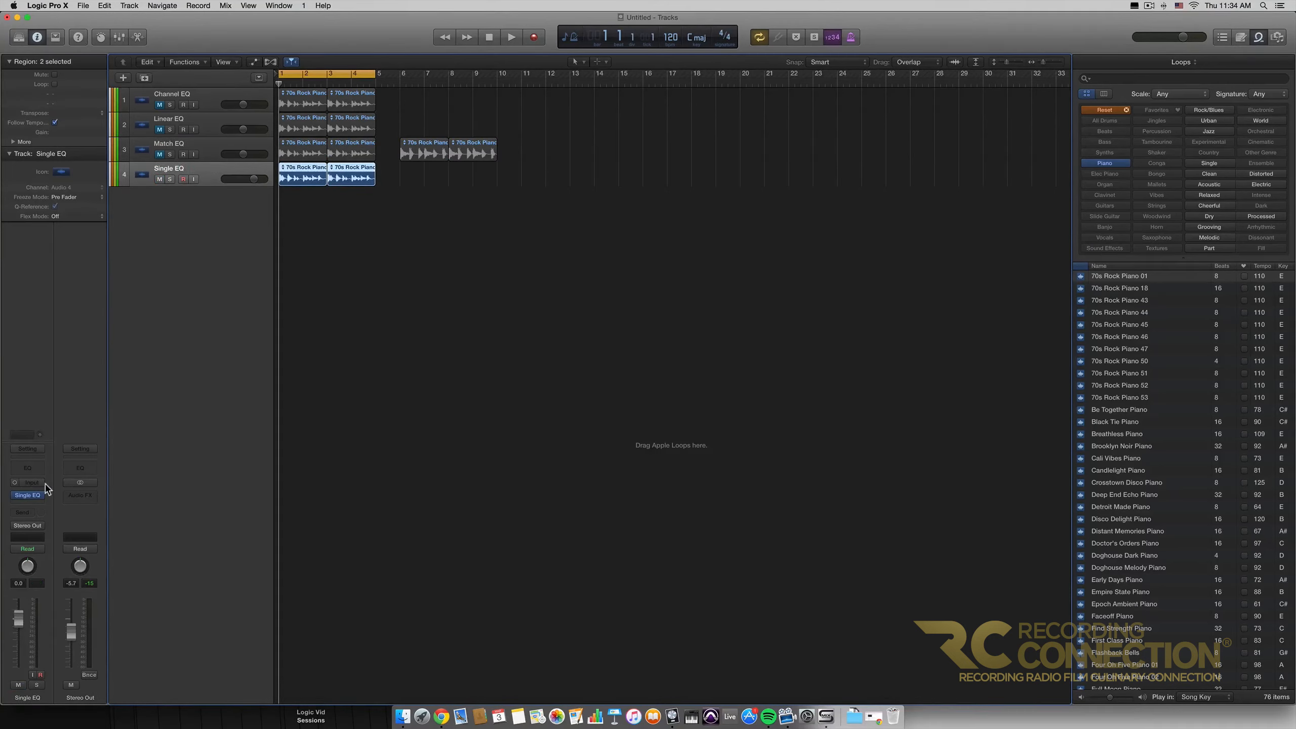
pyautogui.click(27, 496)
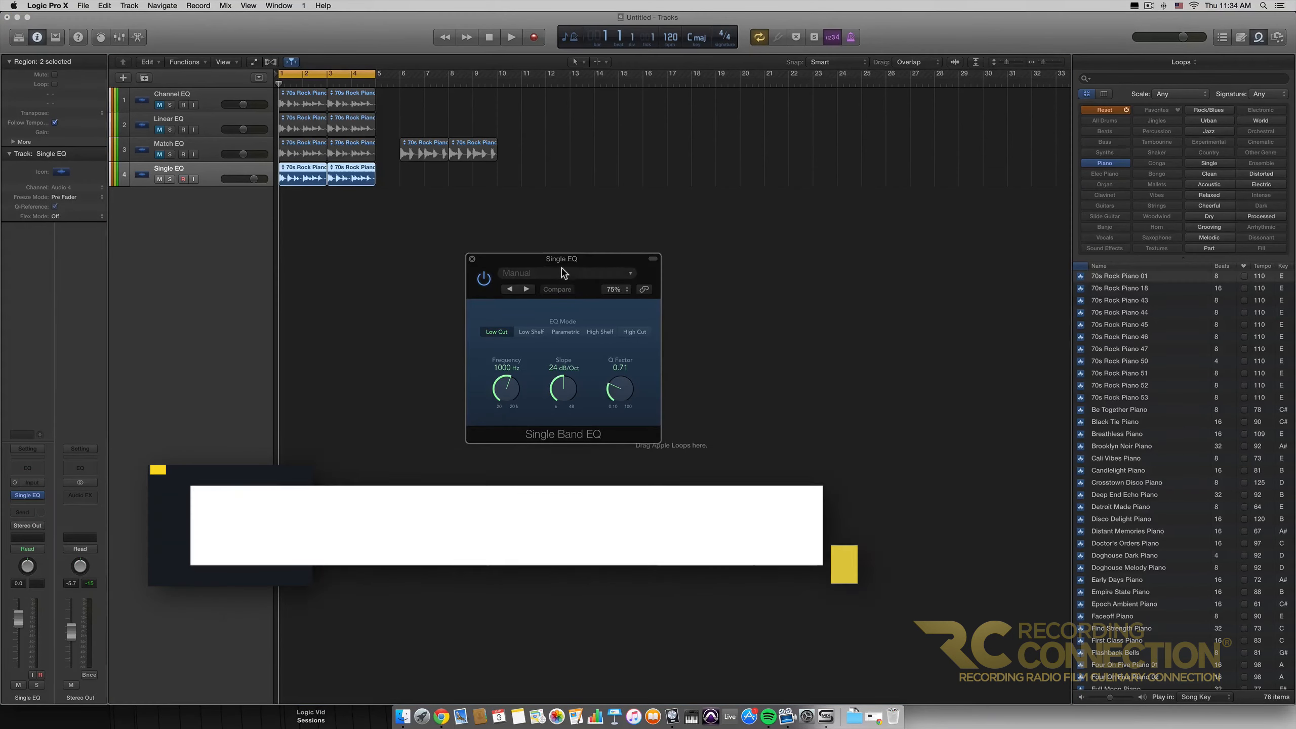
pyautogui.moveTo(563, 255); pyautogui.dragTo(536, 227)
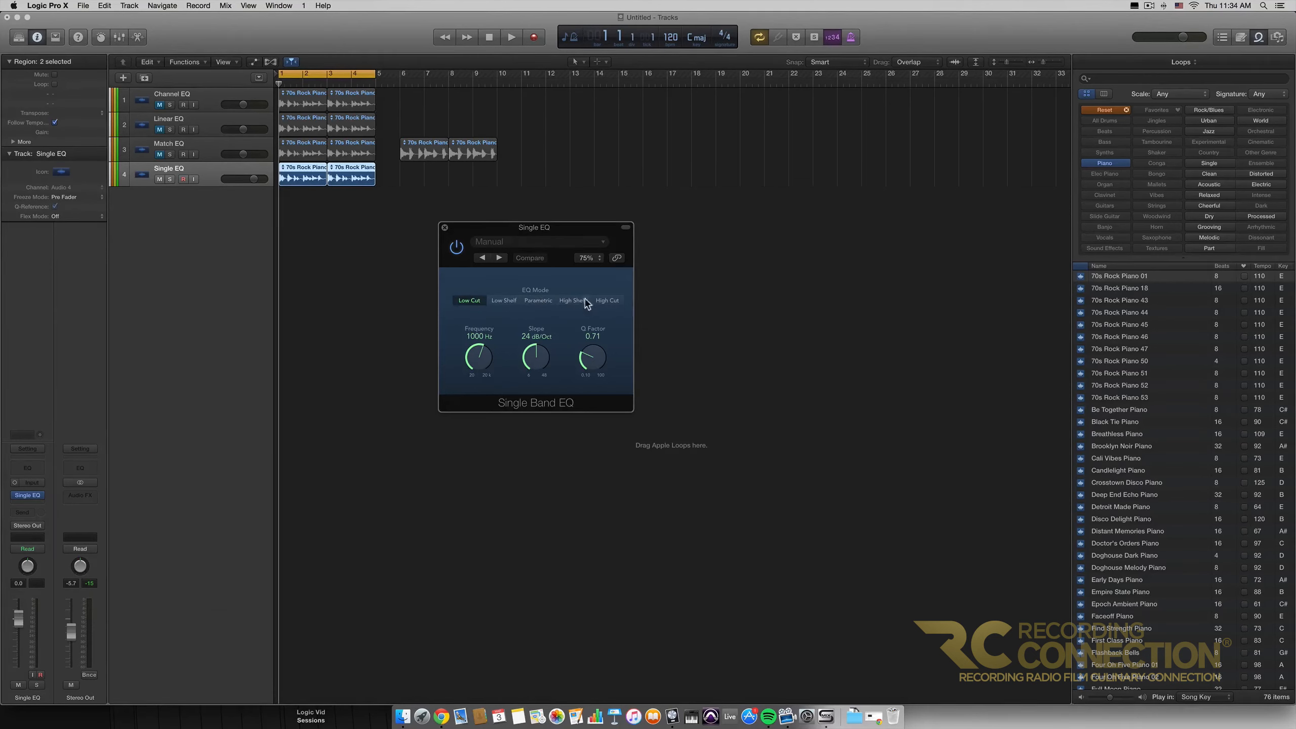
# - Step the Single EQ through Low Shelf, Parametric, High Shelf and High Cut modes, ending on Low Cut
pyautogui.click(503, 300)
pyautogui.click(538, 300)
pyautogui.click(572, 300)
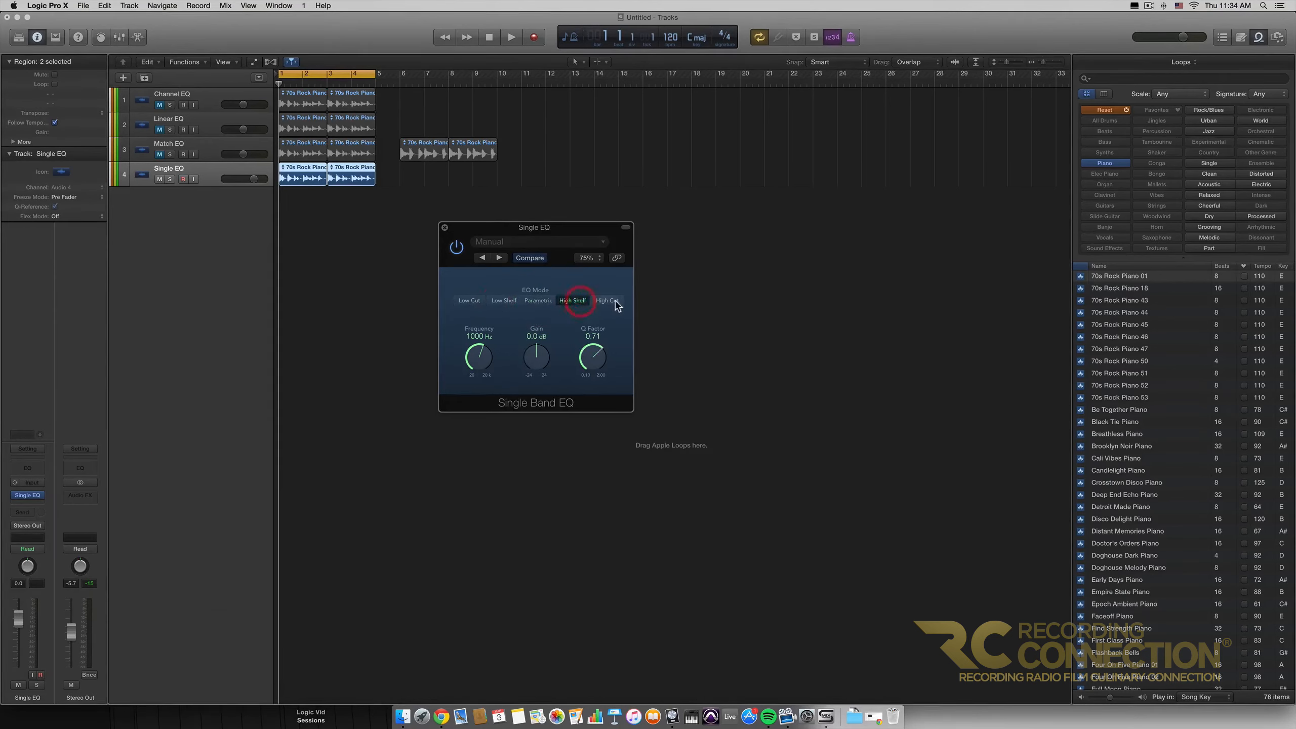
pyautogui.click(607, 300)
pyautogui.click(483, 304)
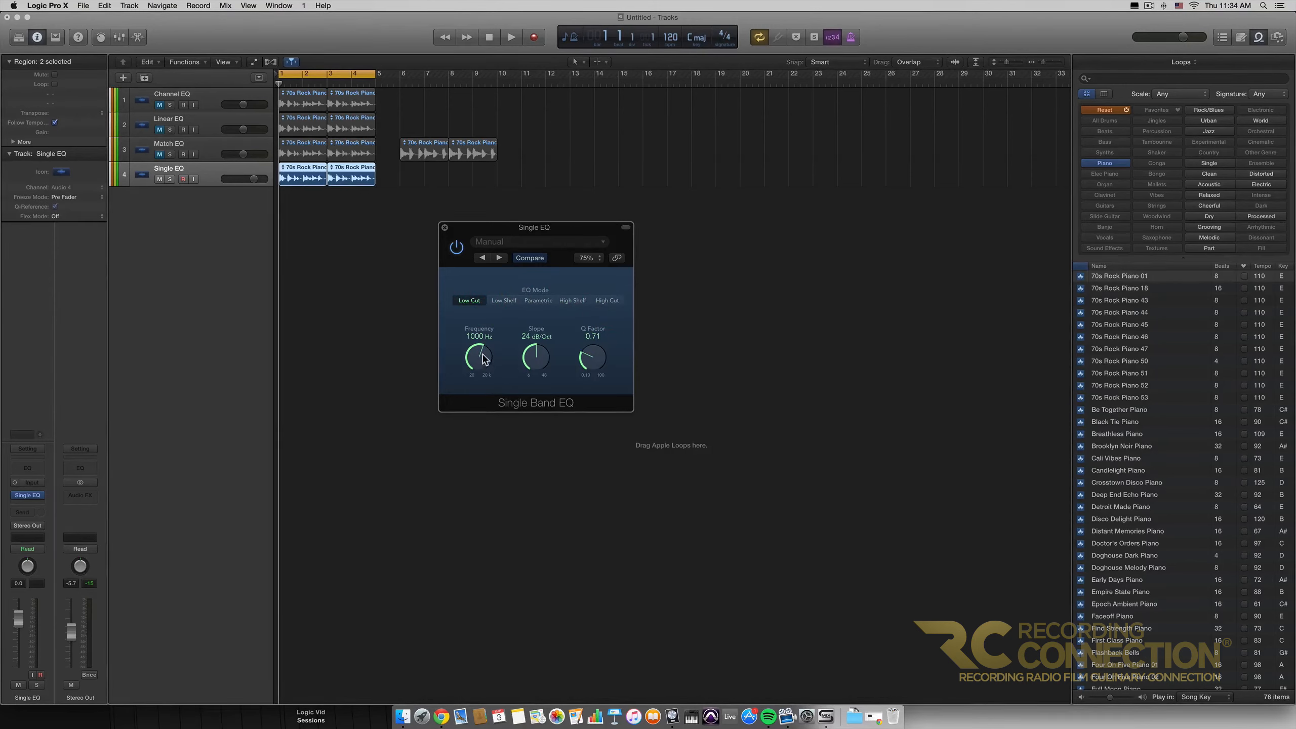
# - Set the low cut's frequency to 540 Hz and Q factor to 2.20, and view the Low Shelf and Parametric modes for comparison
pyautogui.moveTo(484, 358)
pyautogui.mouseDown()
pyautogui.moveTo(482, 393)
pyautogui.moveTo(479, 375)
pyautogui.mouseUp()
pyautogui.moveTo(590, 360); pyautogui.dragTo(585, 327)
pyautogui.click(504, 301)
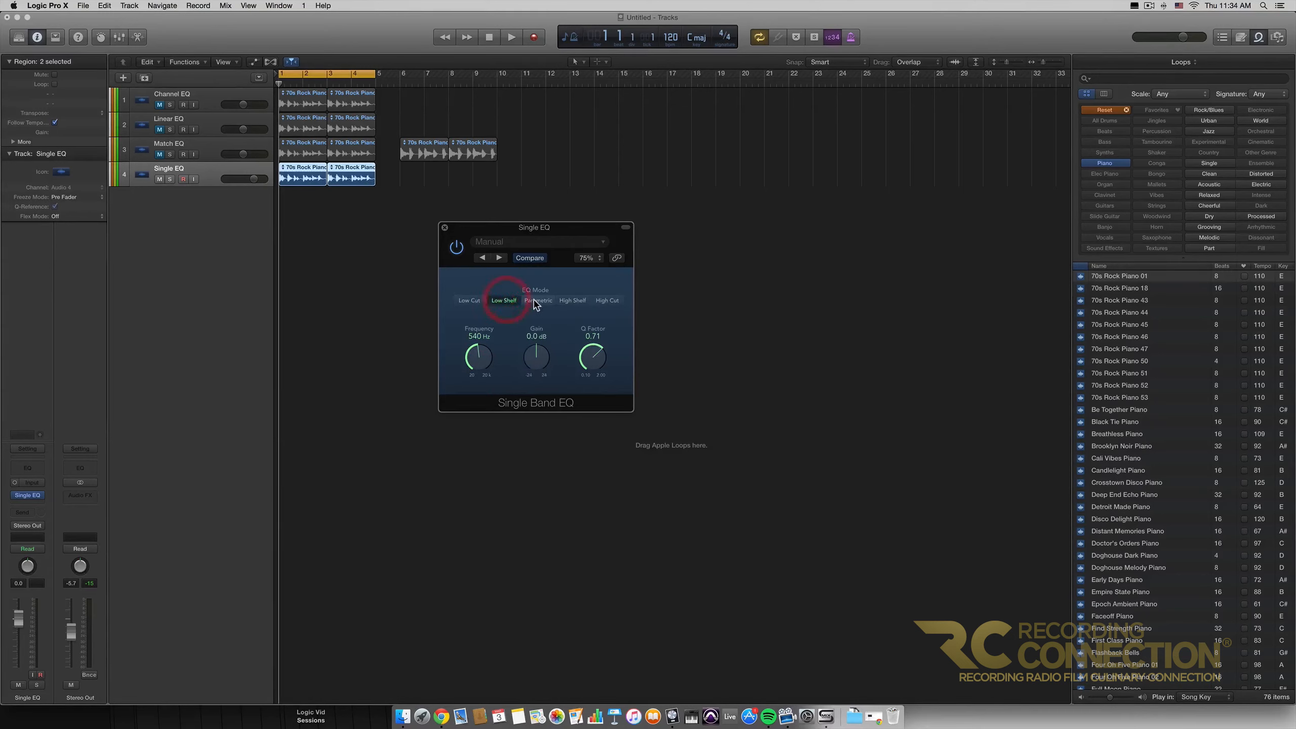
pyautogui.click(535, 301)
pyautogui.click(469, 300)
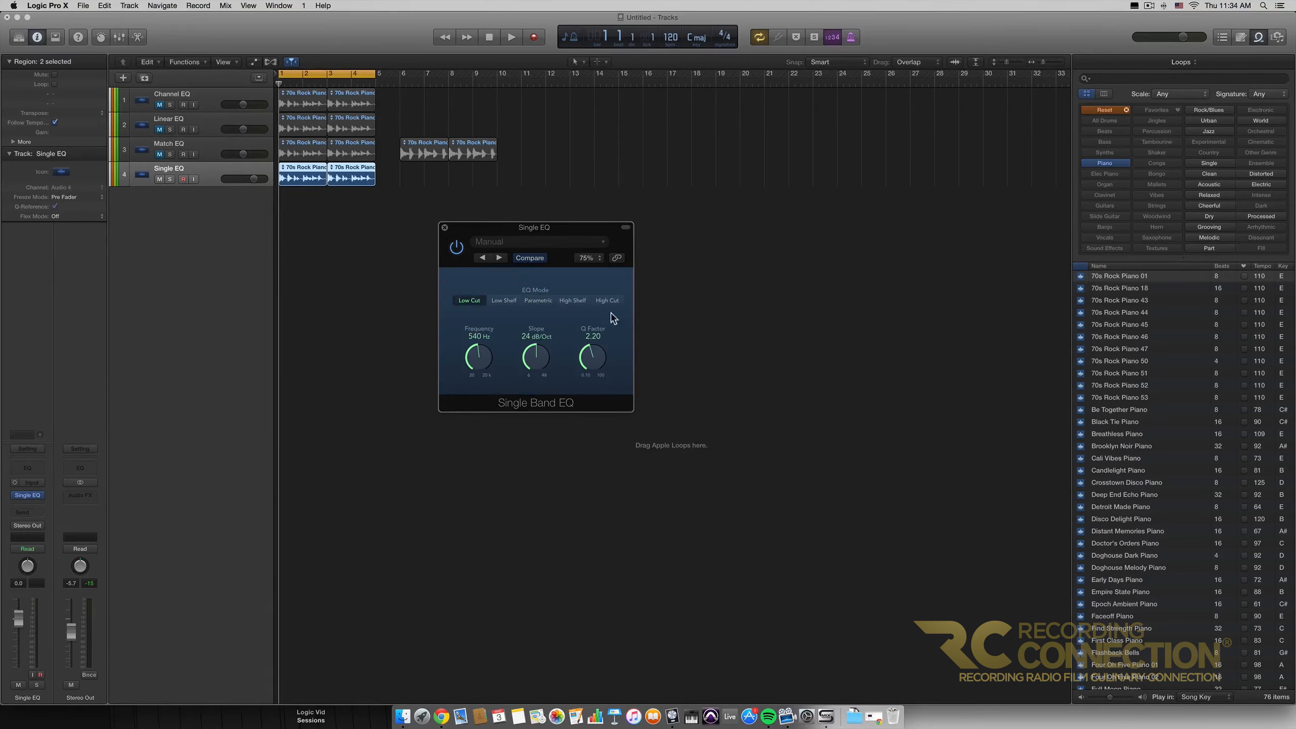
# - Try adjusting the gain in the Single EQ's Low Shelf mode, and return to Low Cut mode
pyautogui.click(504, 301)
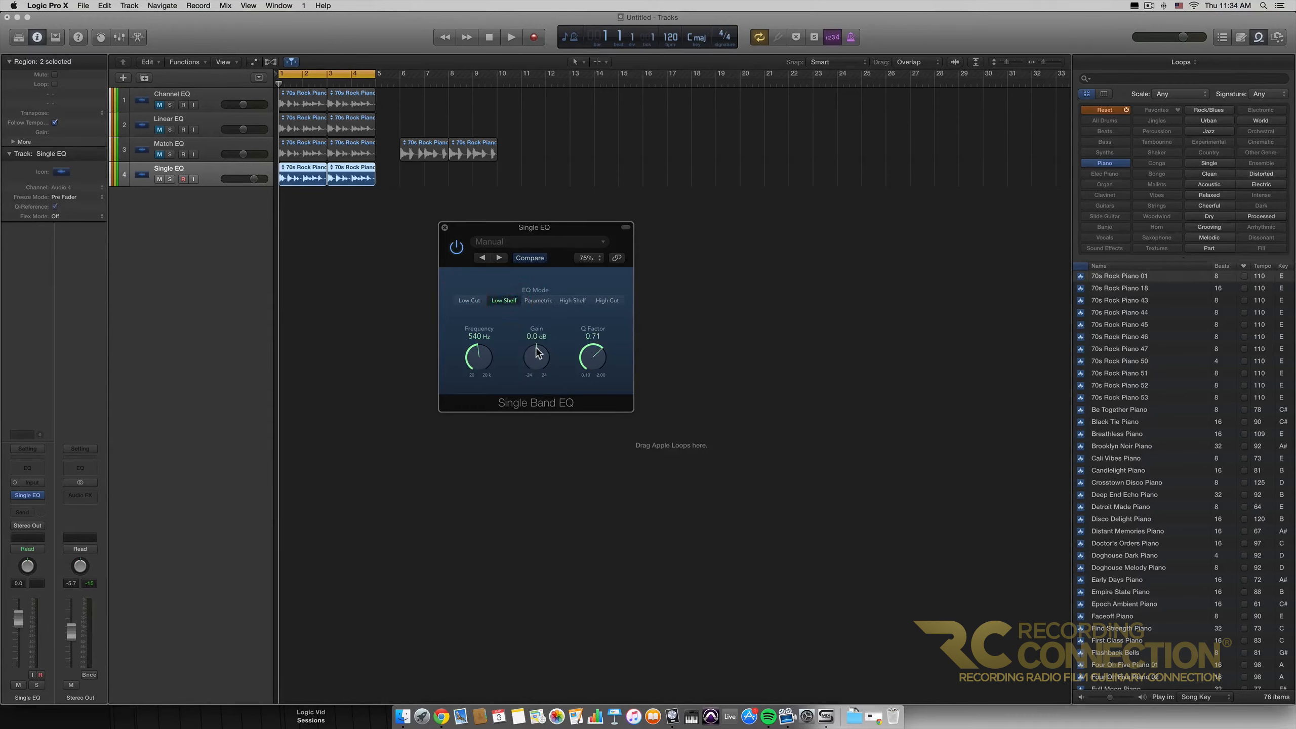
pyautogui.moveTo(536, 359); pyautogui.dragTo(537, 324)
pyautogui.click(465, 301)
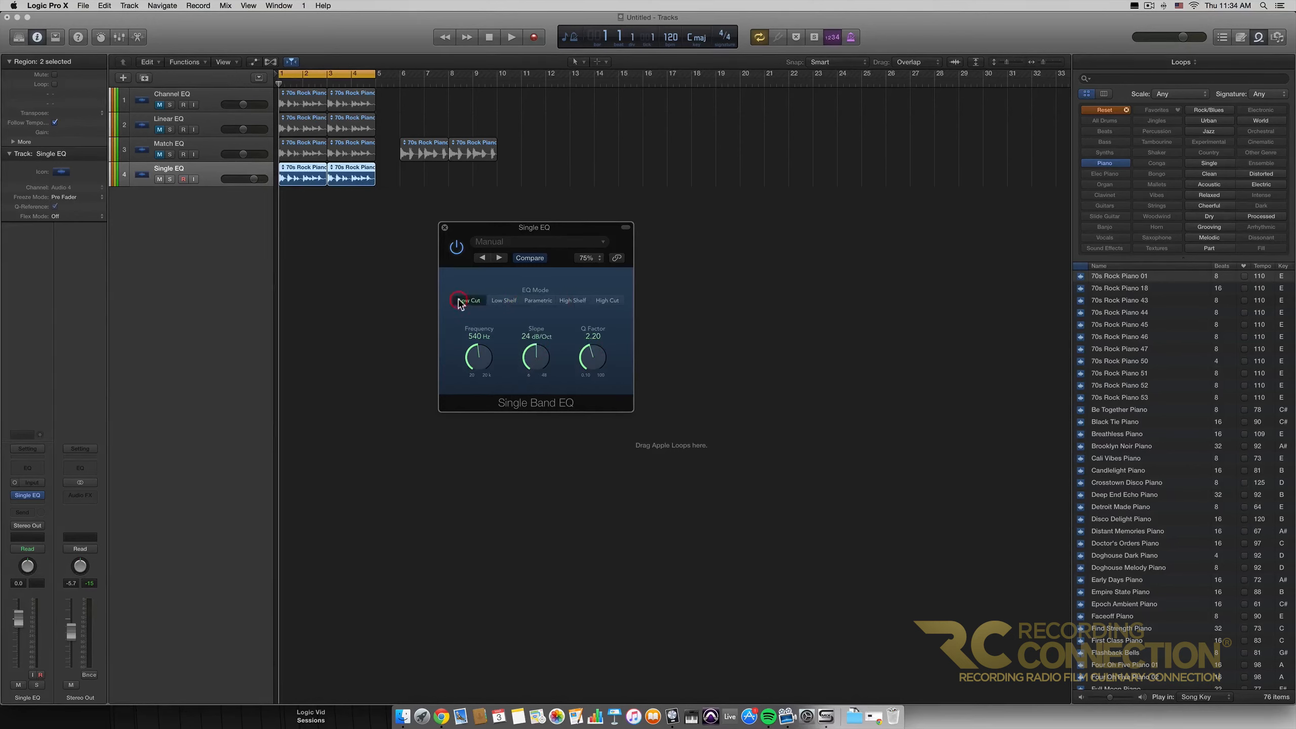
# - Open the Channel EQ track's Channel EQ plug-in and place it beside the Single EQ for comparison
pyautogui.moveTo(503, 228); pyautogui.dragTo(516, 297)
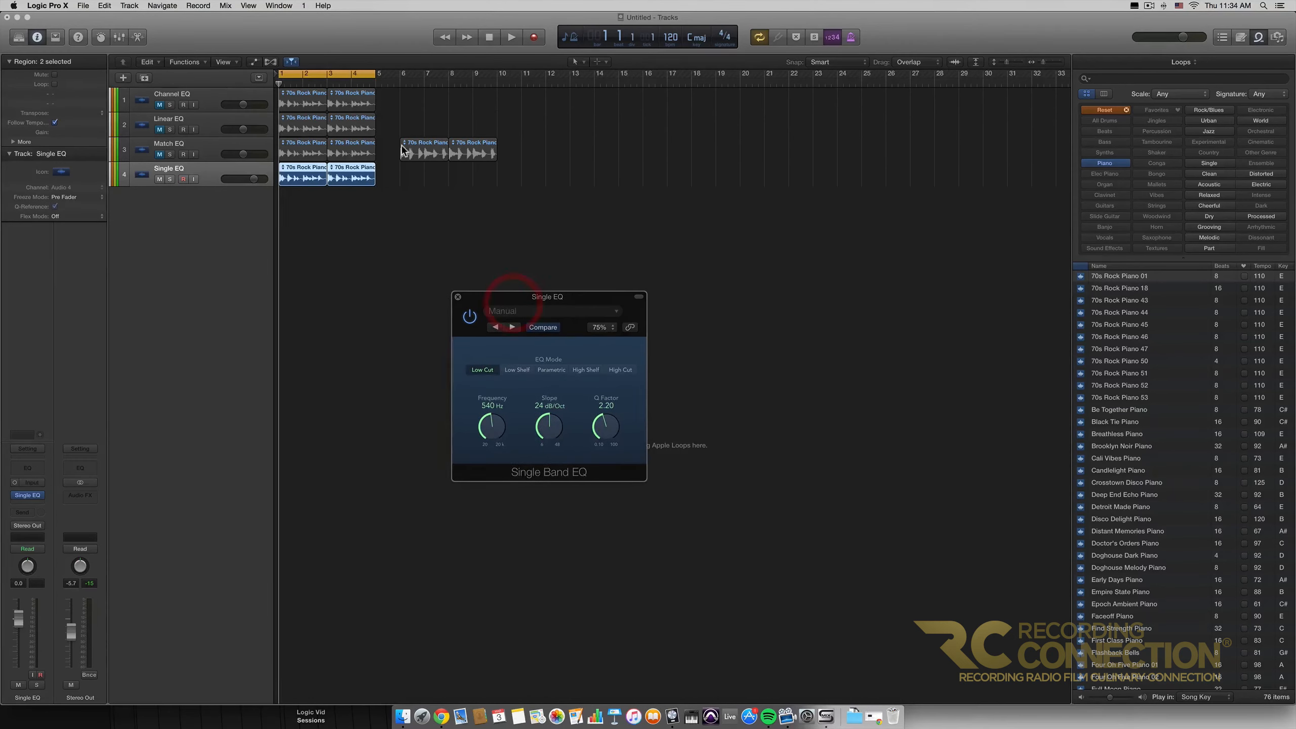
pyautogui.click(204, 99)
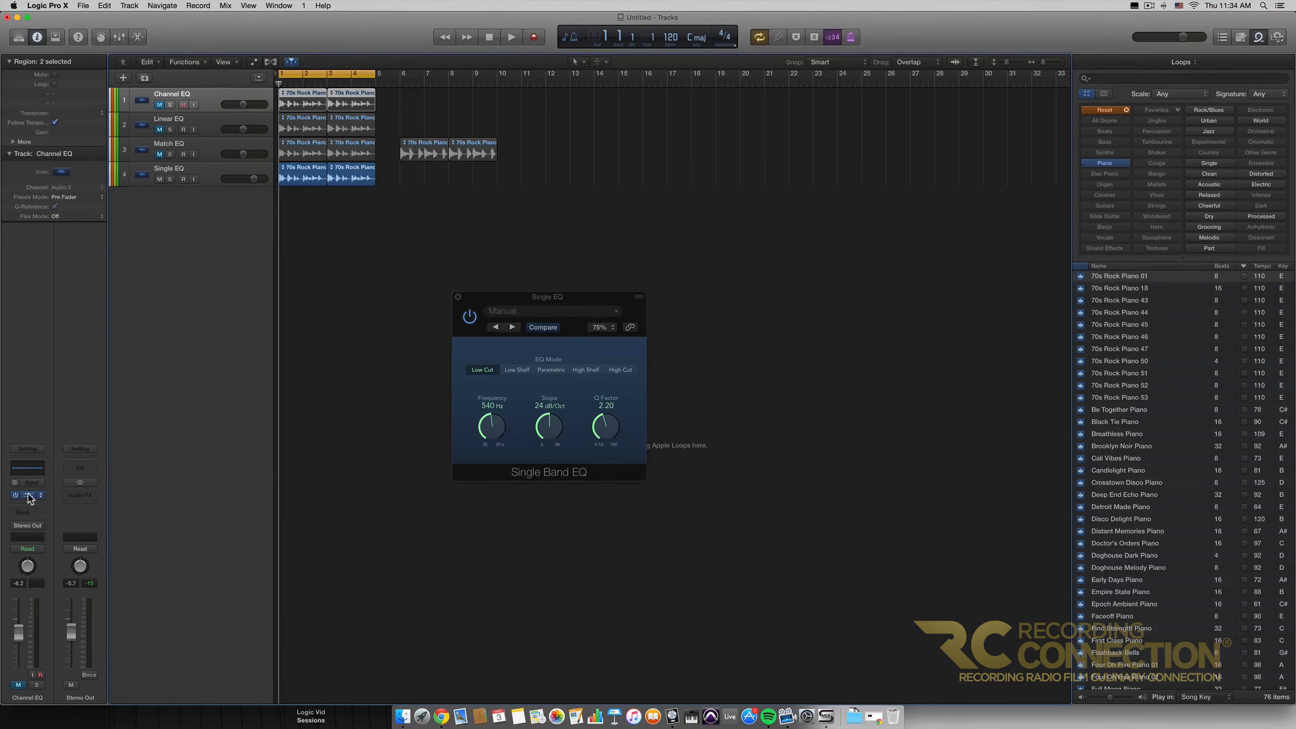
pyautogui.moveTo(567, 203); pyautogui.dragTo(828, 89)
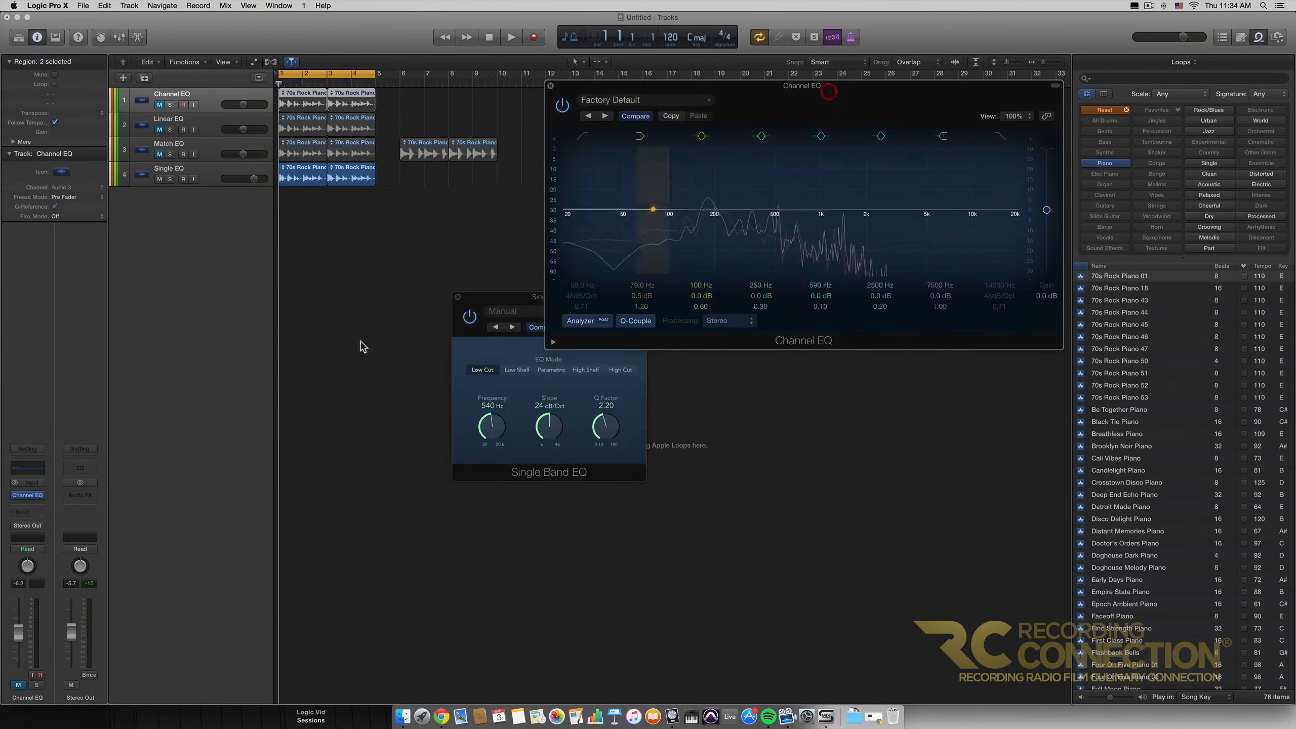
pyautogui.moveTo(481, 308); pyautogui.dragTo(321, 210)
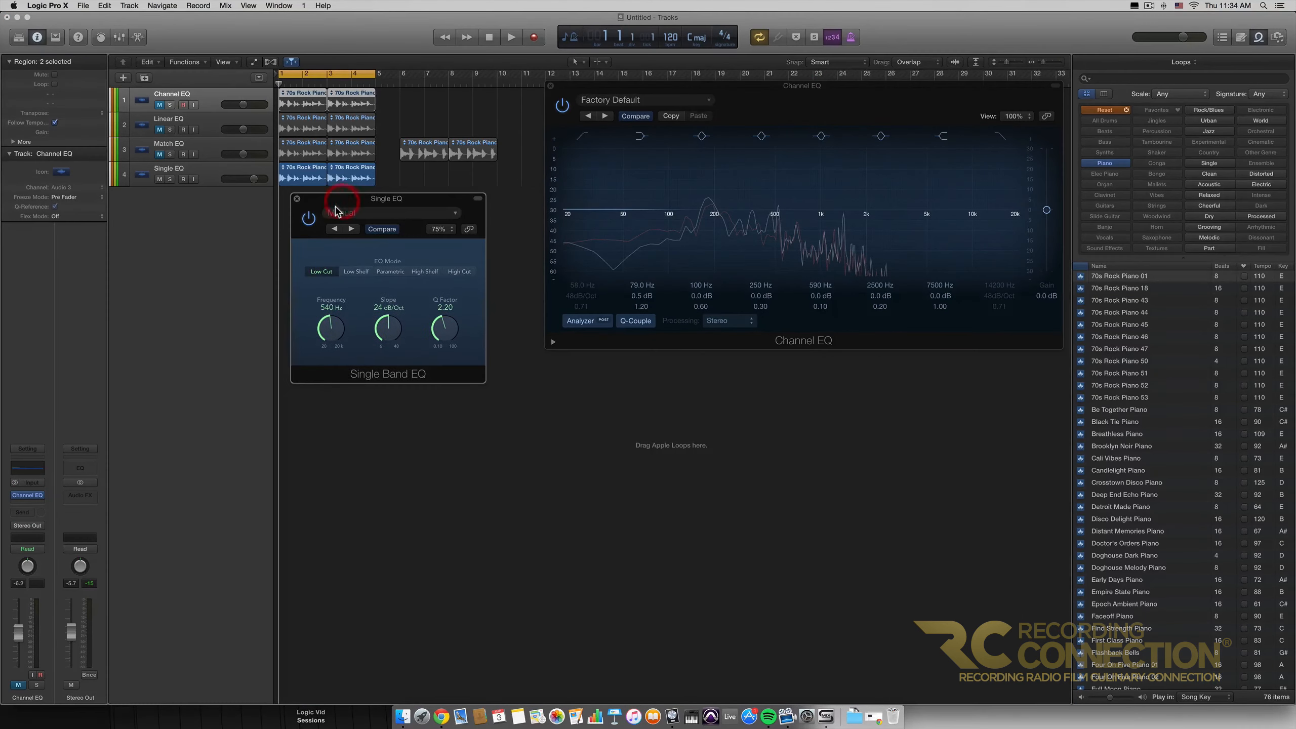
pyautogui.click(699, 124)
# - Set the Single EQ to Low Shelf mode with frequency 670 Hz, gain 0.0 dB and Q factor 0.45
pyautogui.moveTo(328, 330); pyautogui.dragTo(334, 318)
pyautogui.click(364, 276)
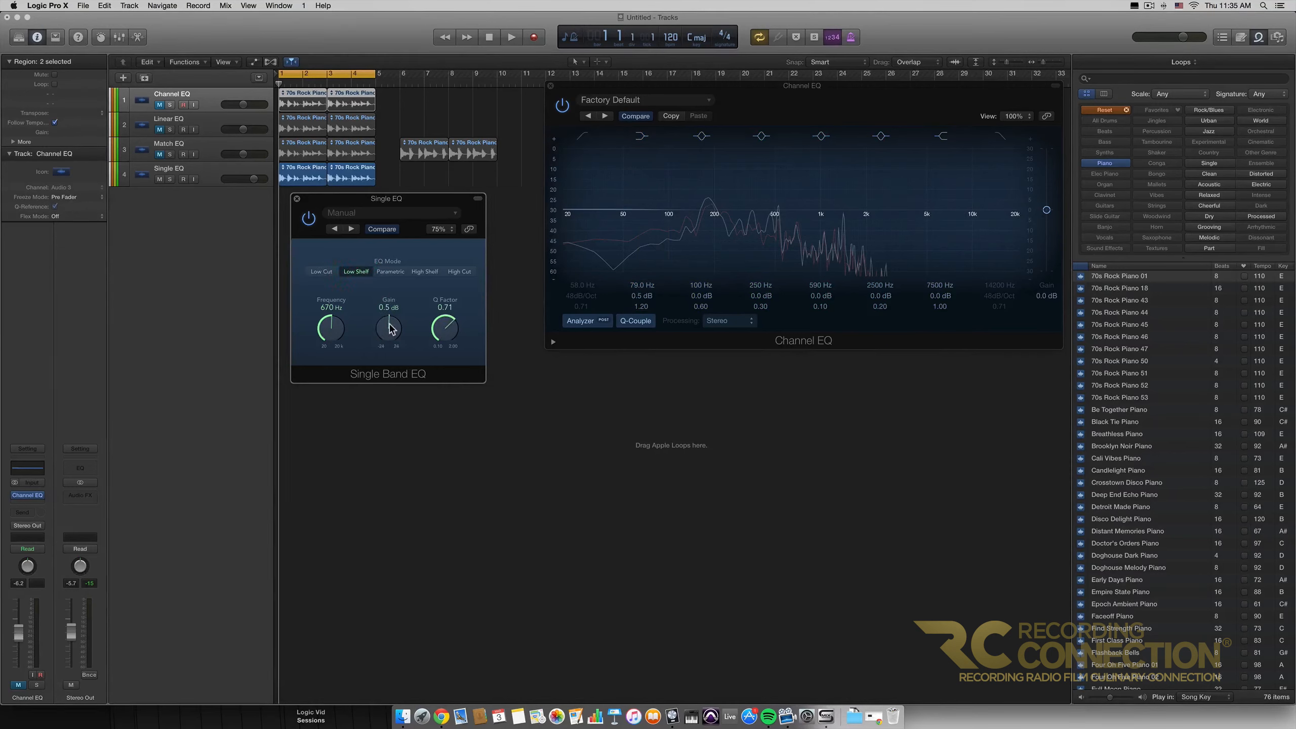
pyautogui.moveTo(389, 331); pyautogui.dragTo(382, 328)
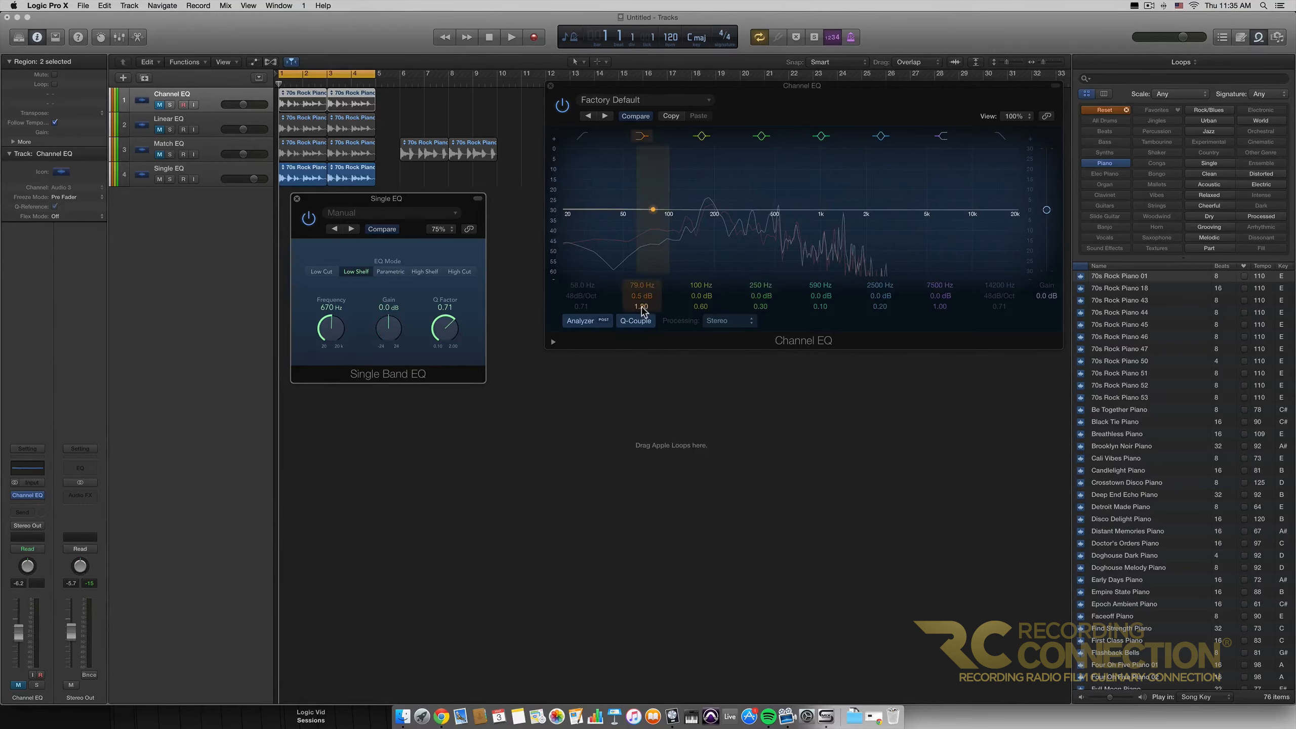
pyautogui.moveTo(438, 330)
pyautogui.mouseDown()
pyautogui.moveTo(442, 360)
pyautogui.moveTo(438, 329)
pyautogui.mouseUp()
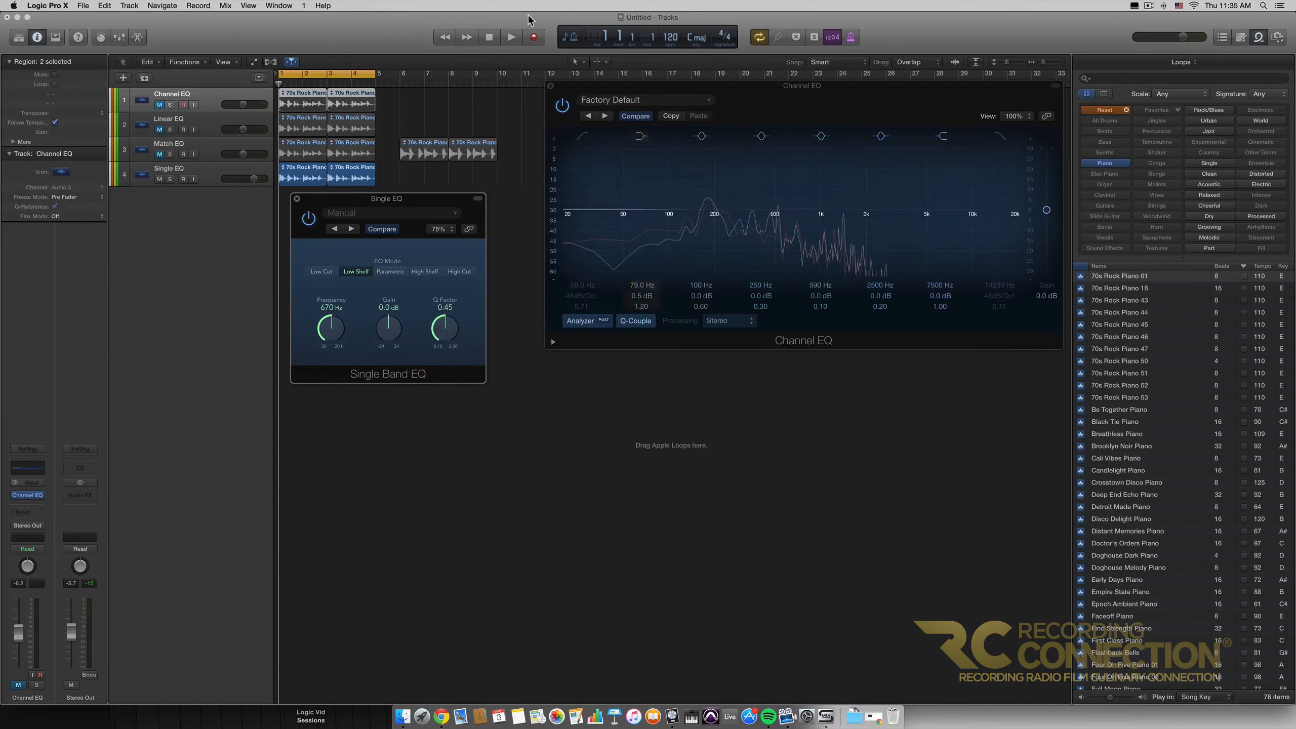
# - Close the Channel EQ plug-in, recentre the Single EQ plug-in, and close it too
pyautogui.click(551, 86)
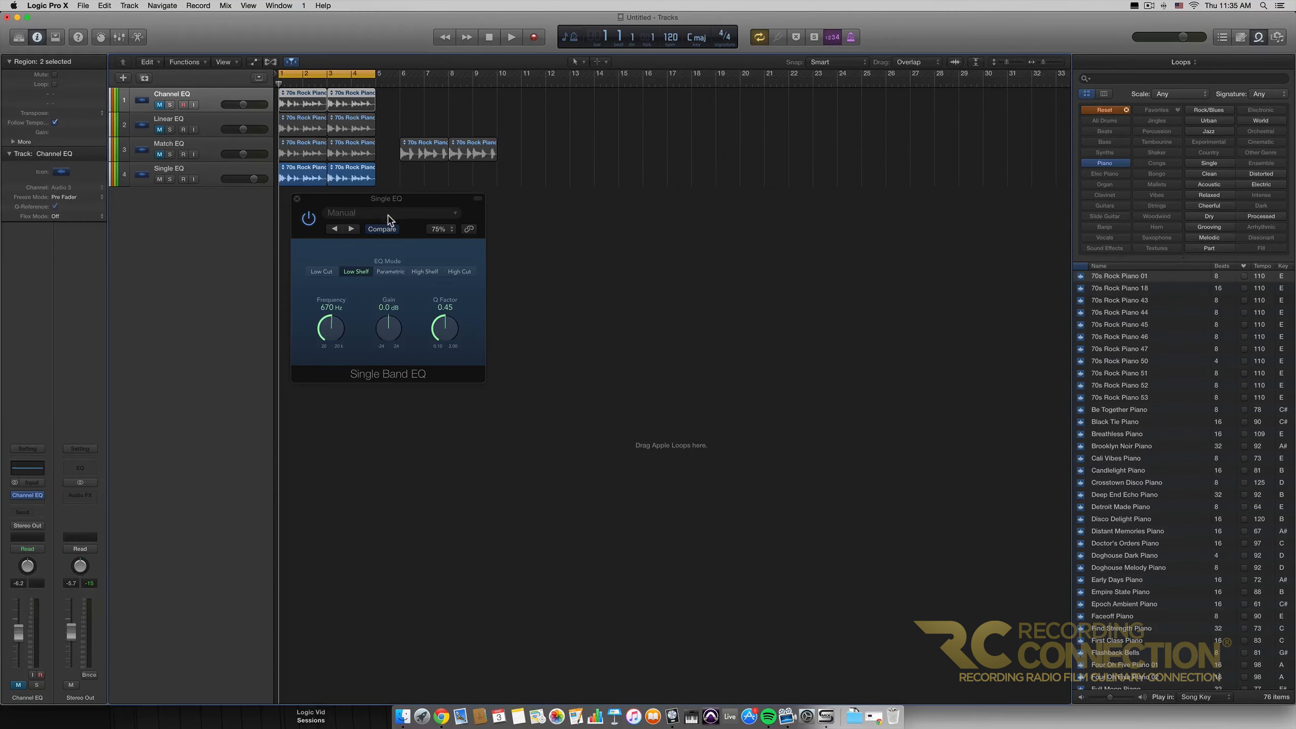
pyautogui.moveTo(392, 202); pyautogui.dragTo(568, 210)
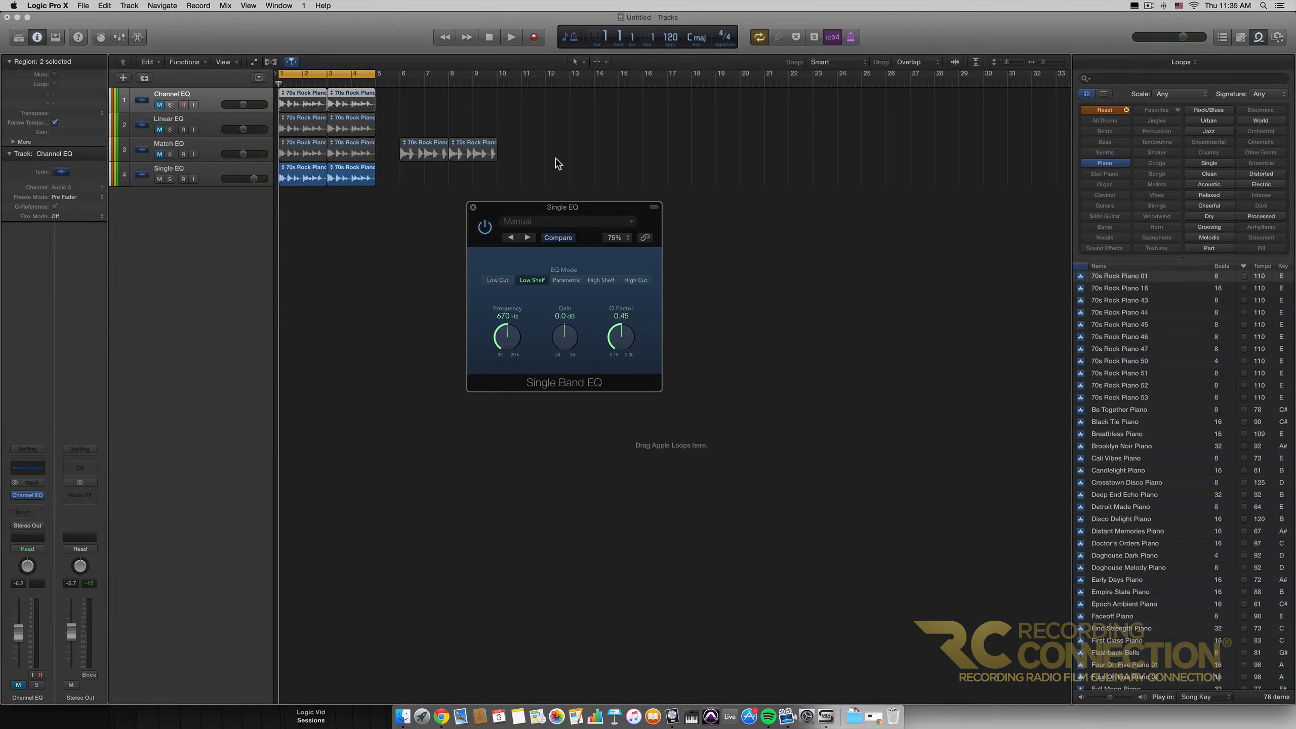
pyautogui.click(473, 207)
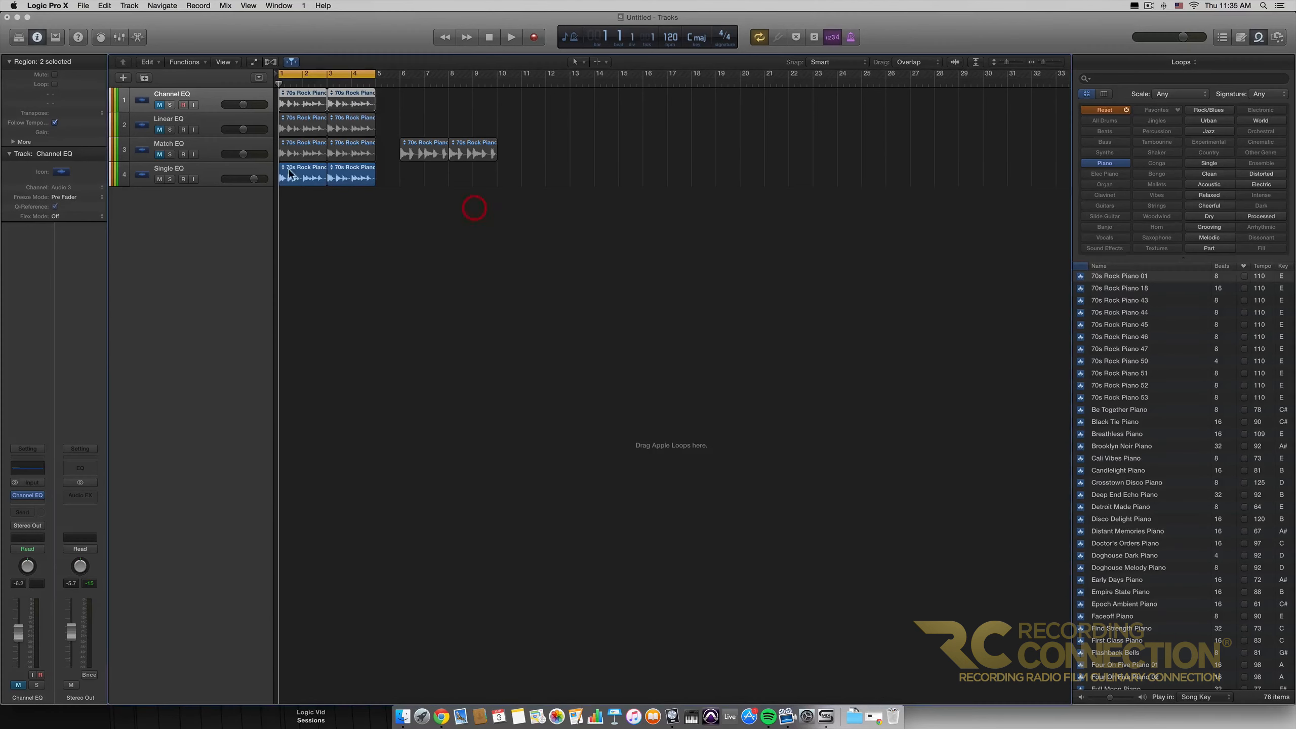
# - Mute the Single EQ track, unmute the Channel EQ track, and reopen its Channel EQ plug-in in the middle of the workspace
pyautogui.click(158, 181)
pyautogui.click(201, 96)
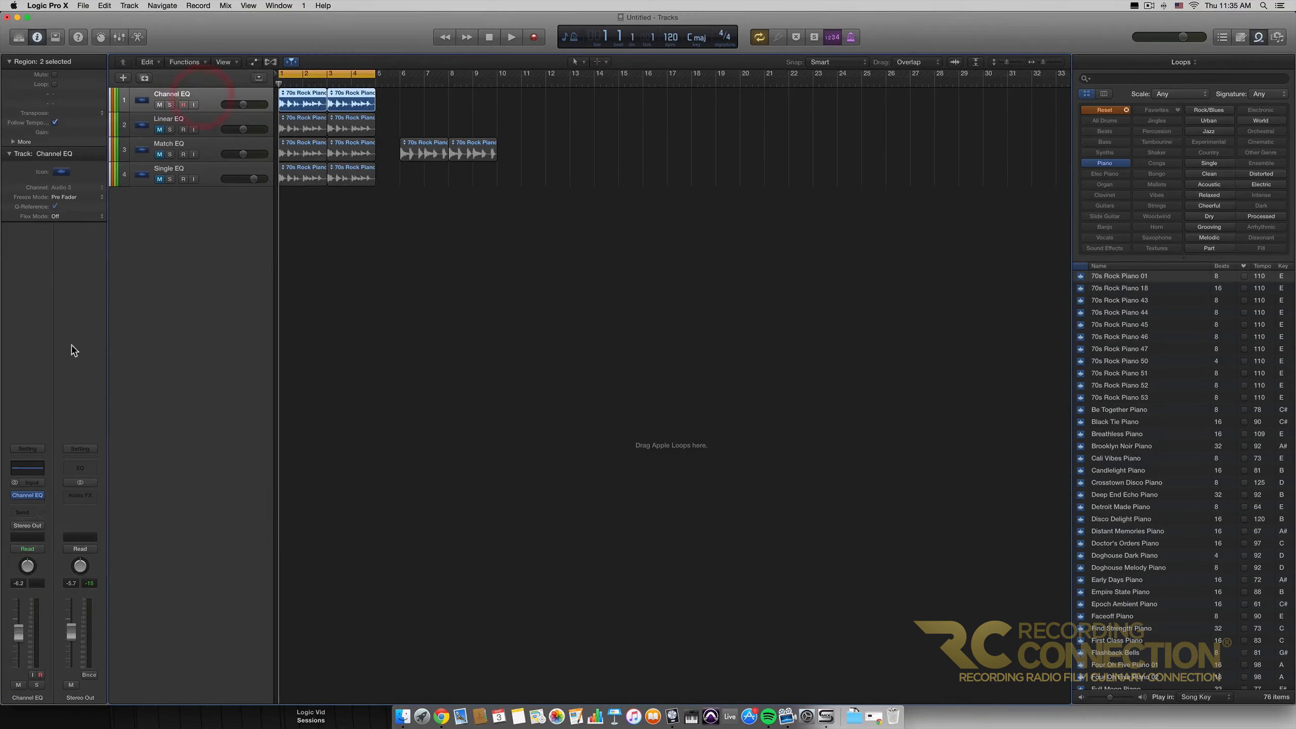
pyautogui.click(27, 494)
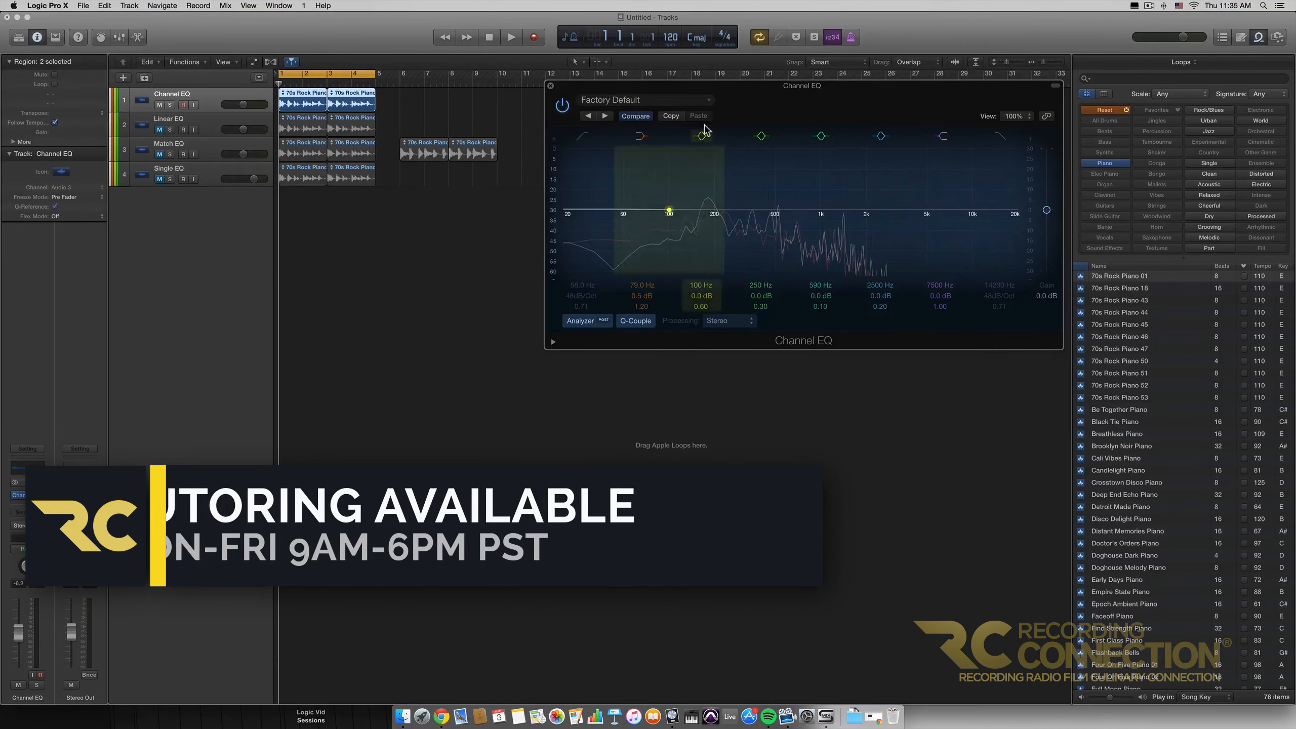
pyautogui.moveTo(795, 111); pyautogui.dragTo(584, 225)
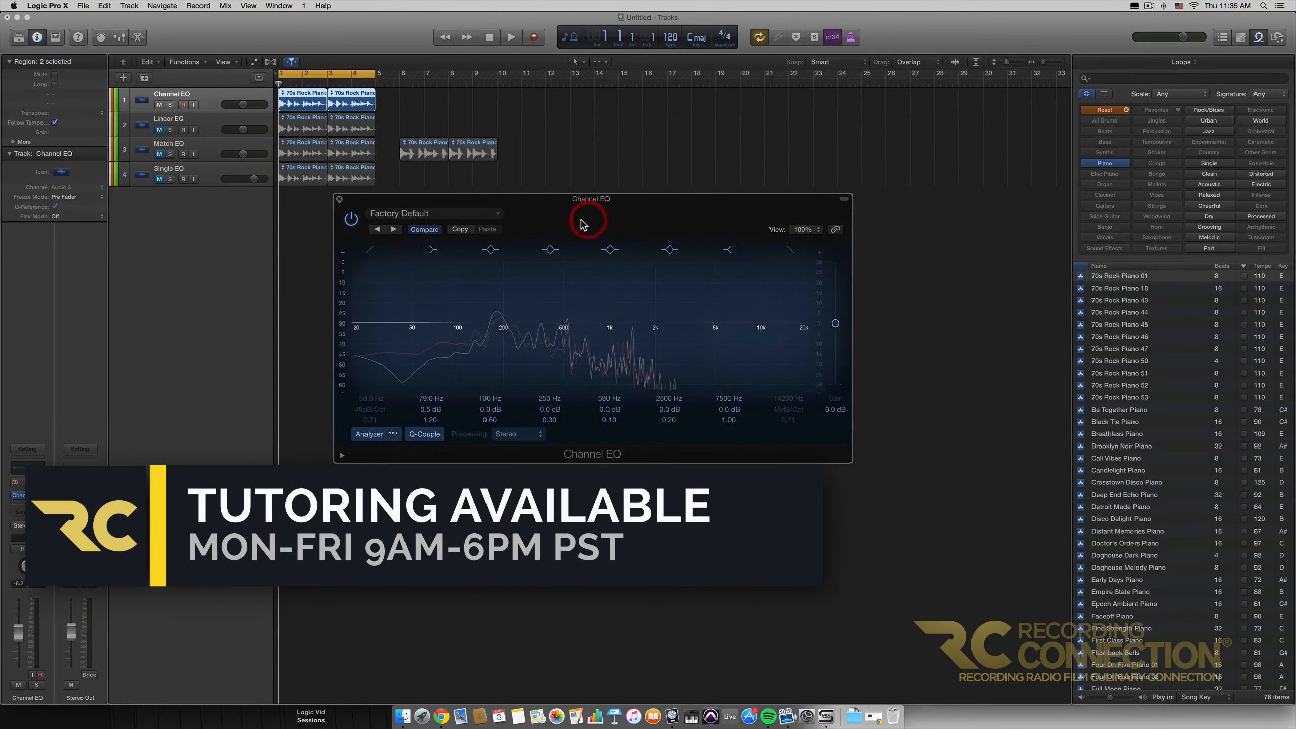